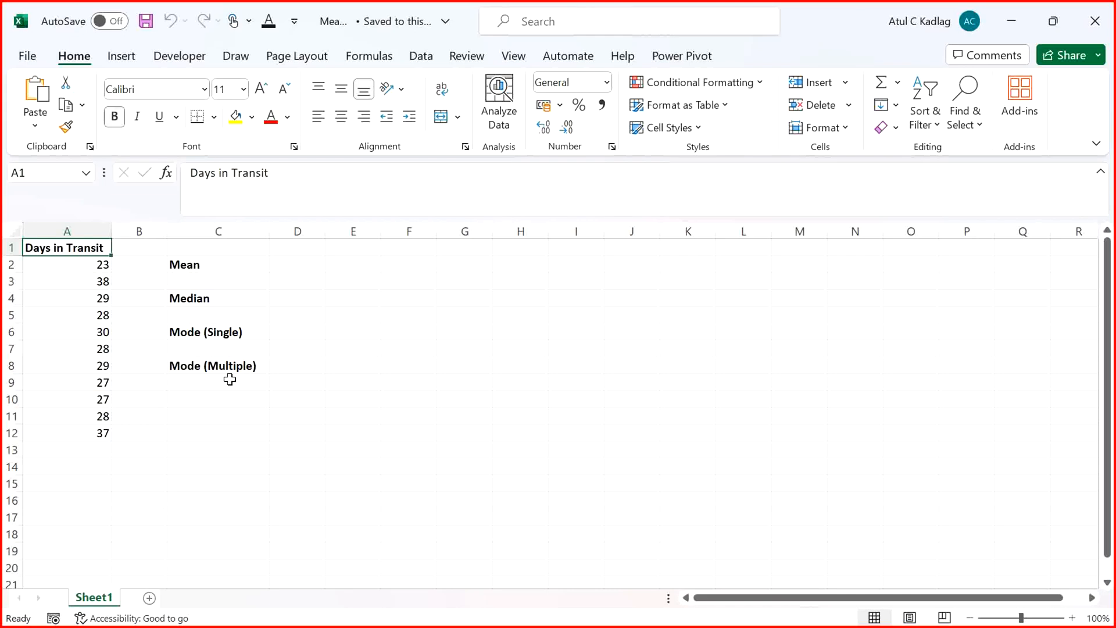
Calculate the mean of the Days in Transit values A2:A12 in cell D2 with the AVERAGE function
{"action": "key", "text": "Down"}
{"action": "key", "text": "shift+Down"}
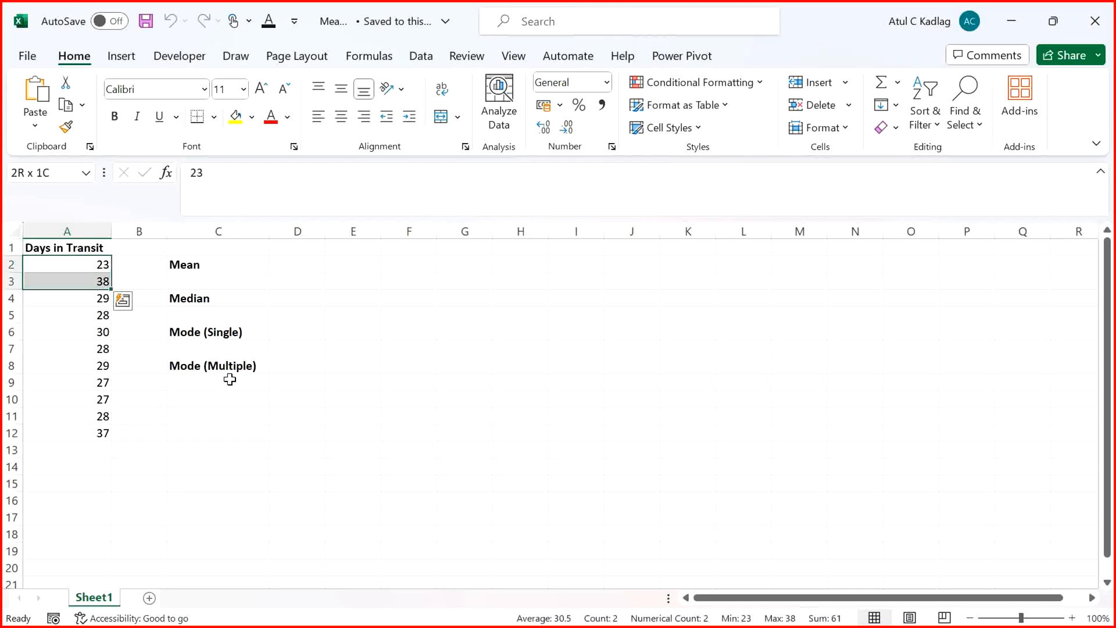
{"action": "key", "text": "Up"}
{"action": "key", "text": "Right"}
{"action": "key", "text": "Down"}
{"action": "key", "text": "Right"}
{"action": "key", "text": "Right"}
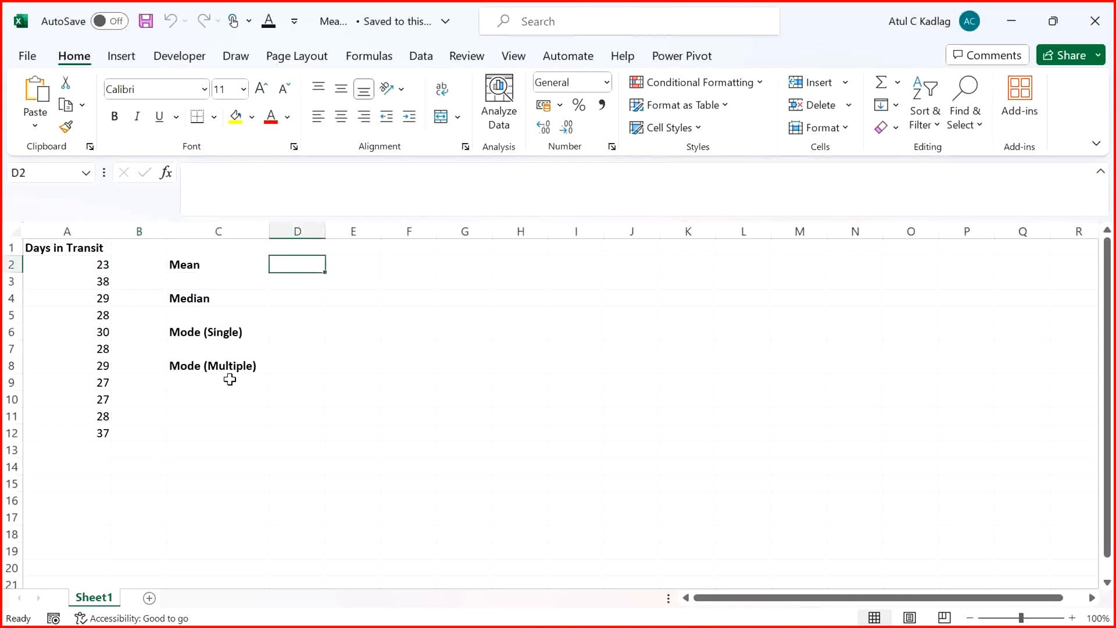
{"action": "type", "text": "=AVER"}
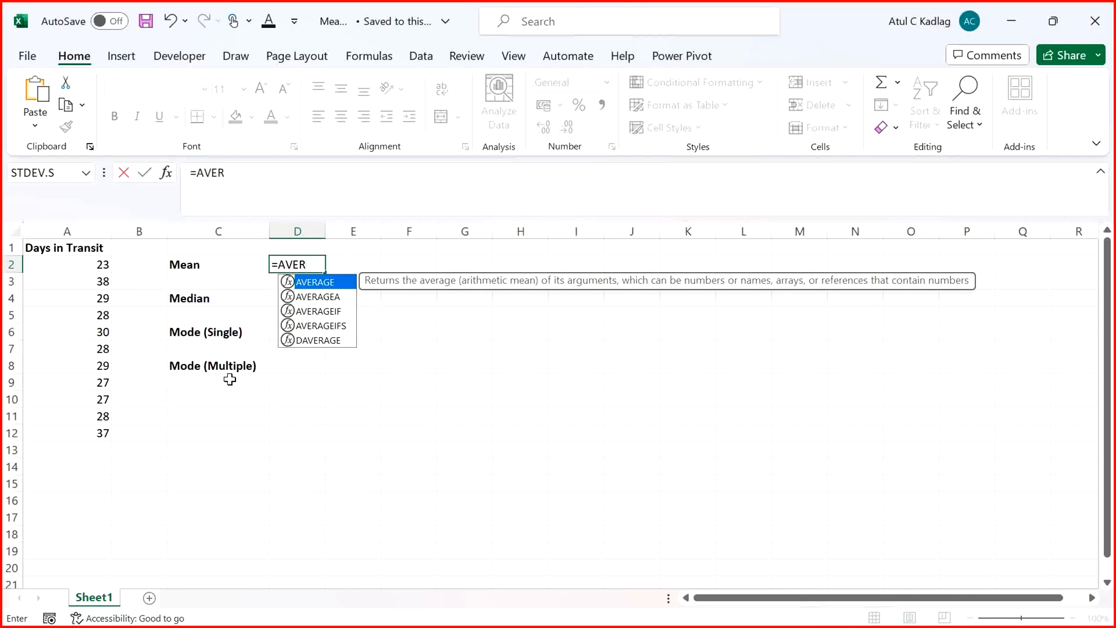
{"action": "key", "text": "Tab"}
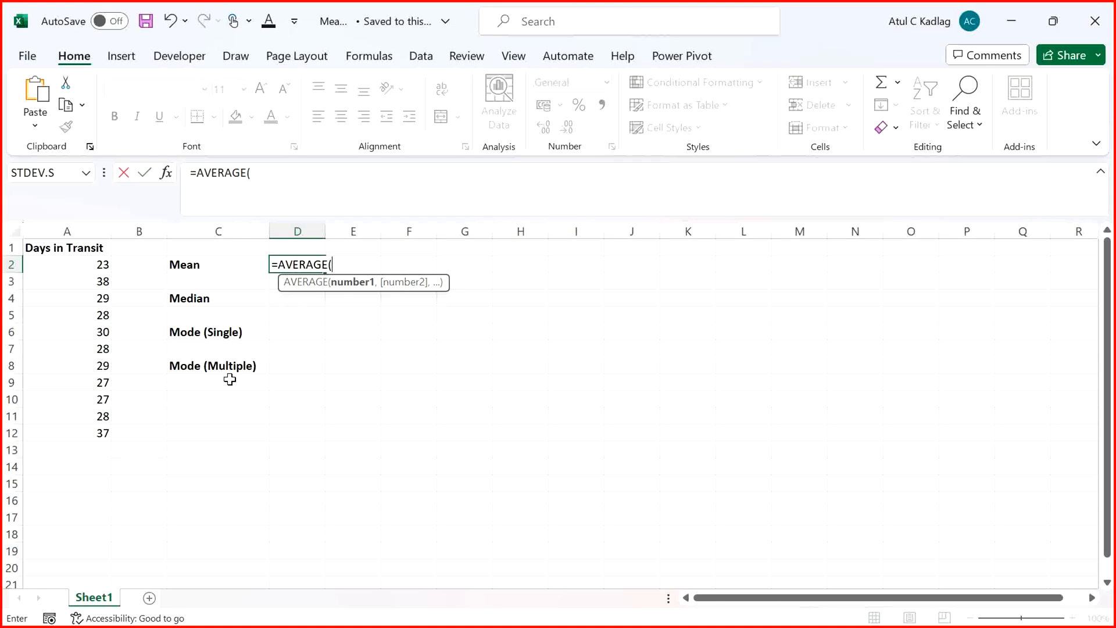
{"action": "left_click_drag", "start_coordinate": [95, 263], "coordinate": [91, 437]}
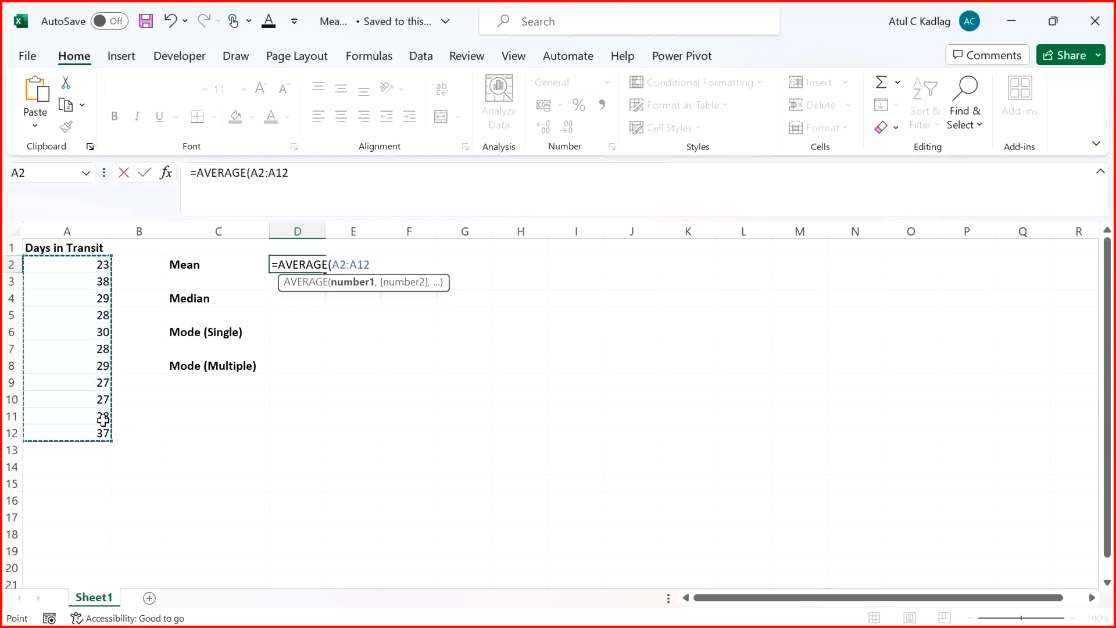
{"action": "type", "text": ")"}
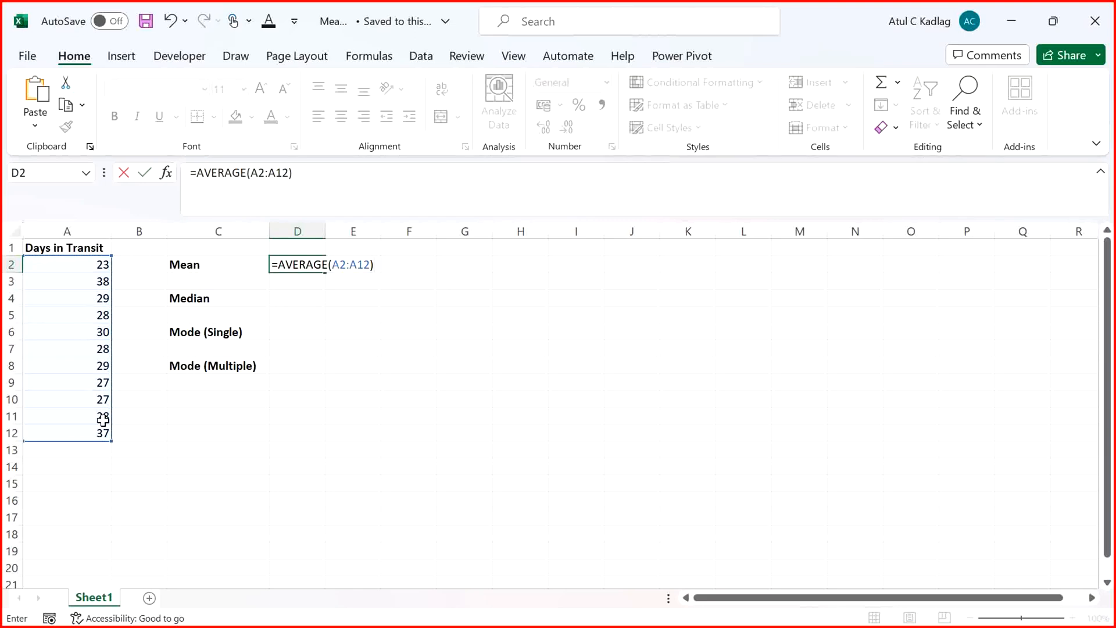
{"action": "key", "text": "Return"}
{"action": "key", "text": "Up"}
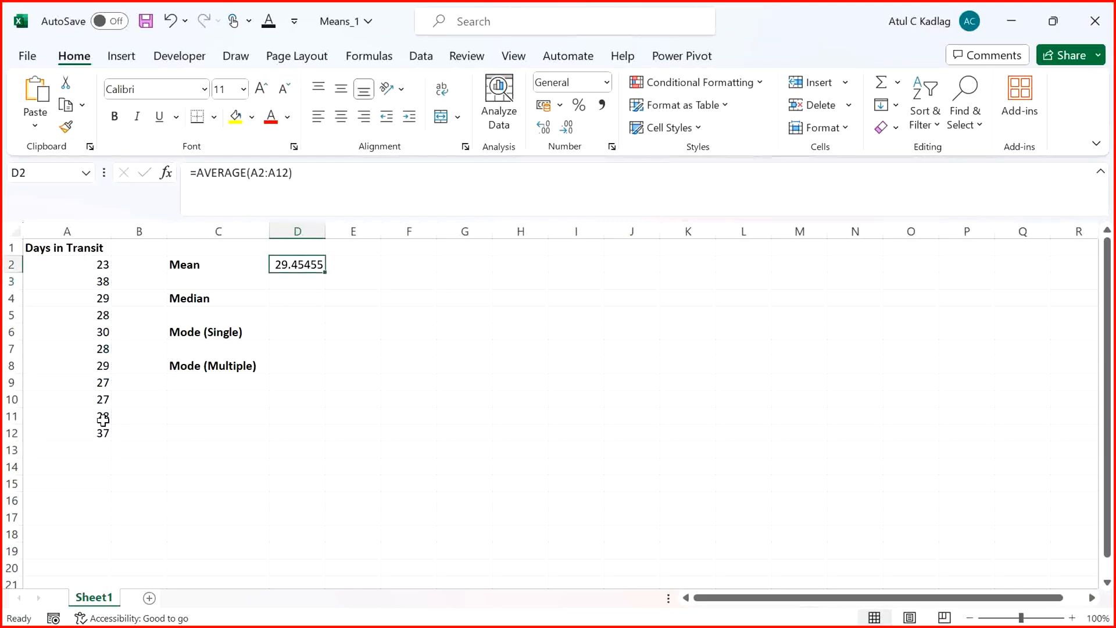
Enter the manual mean calculation =SUM(A2:A12)/11 in cell F2
{"action": "key", "text": "Right"}
{"action": "key", "text": "Right"}
{"action": "type", "text": "=SUM("}
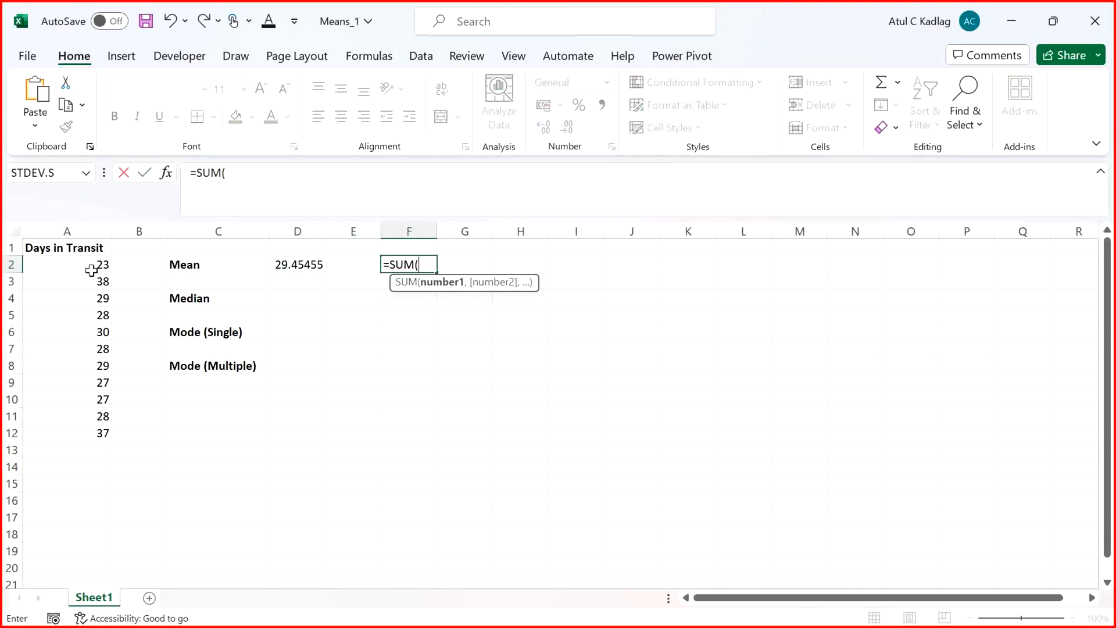
{"action": "left_click_drag", "start_coordinate": [95, 265], "coordinate": [91, 426]}
{"action": "type", "text": ")/"}
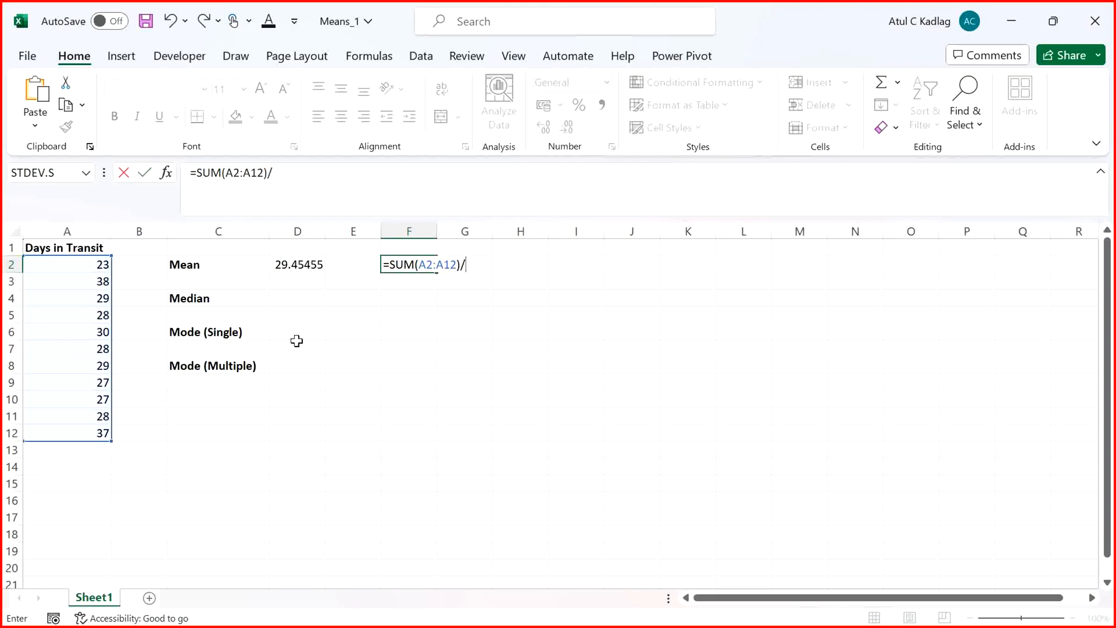
{"action": "type", "text": "11"}
{"action": "key", "text": "Return"}
{"action": "key", "text": "Up"}
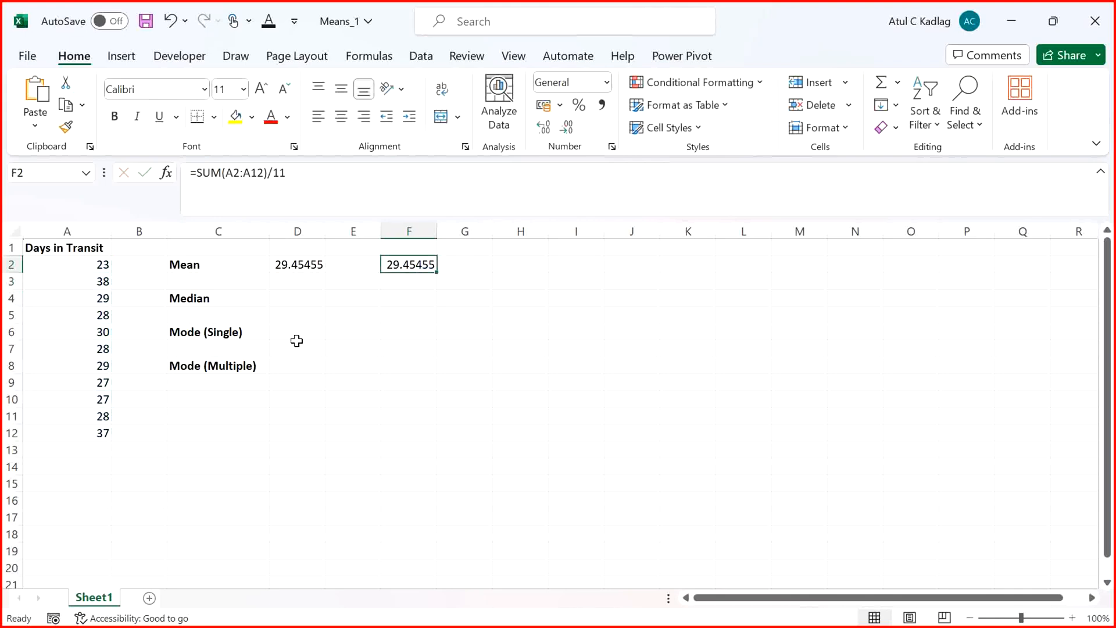
Compare the AVERAGE formula in D2 with the manual mean calculation in F2
{"action": "key", "text": "Left"}
{"action": "key", "text": "Left"}
{"action": "key", "text": "Right"}
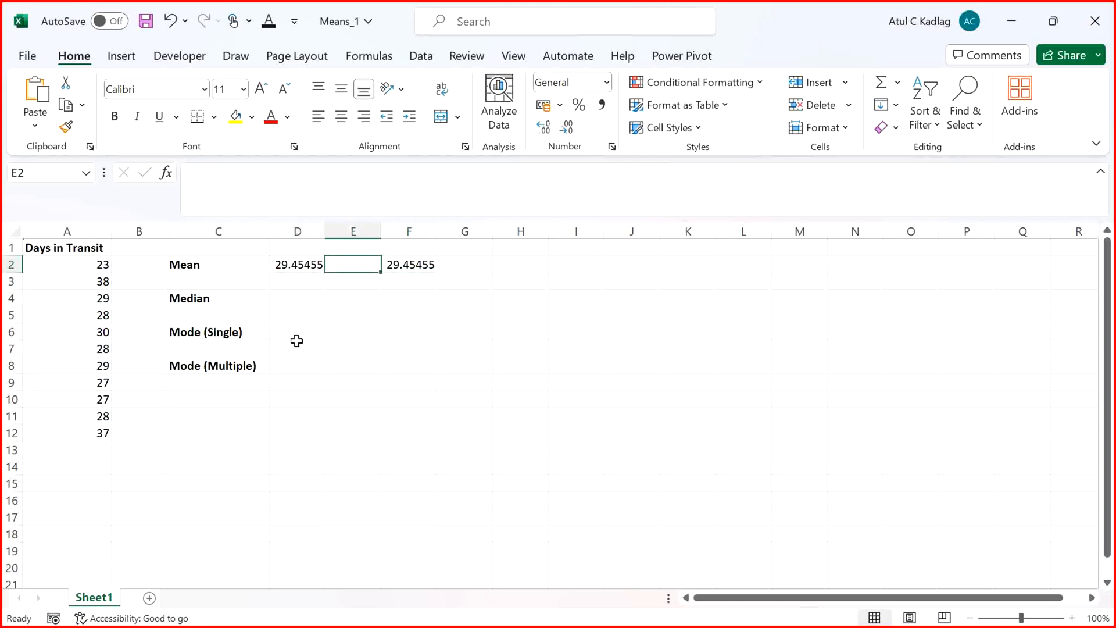
{"action": "key", "text": "Left"}
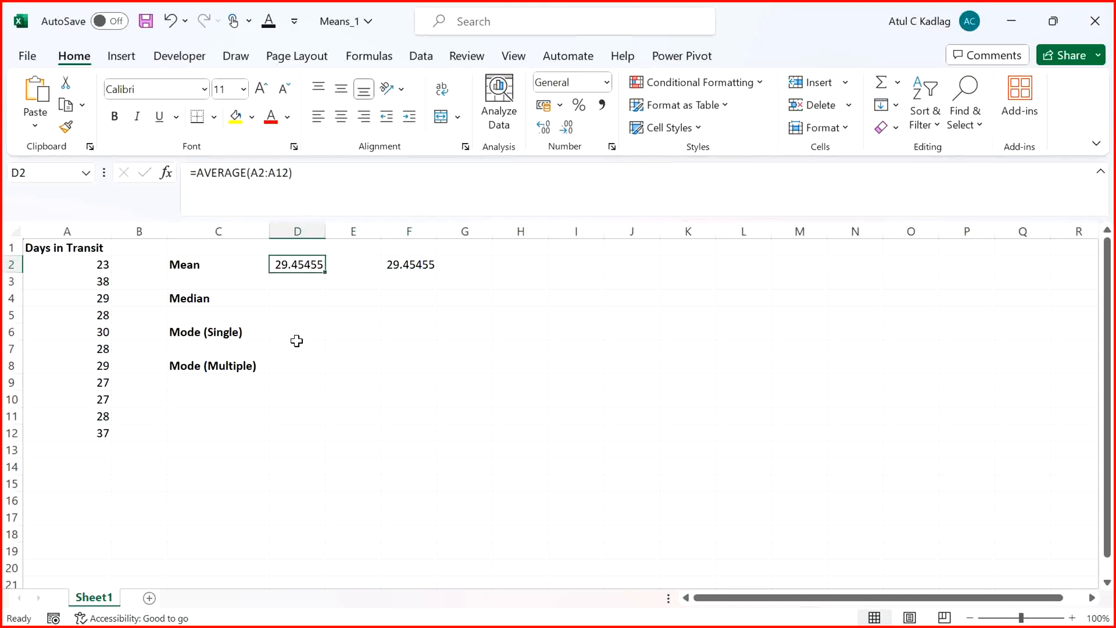
{"action": "key", "text": "Right"}
{"action": "key", "text": "Right"}
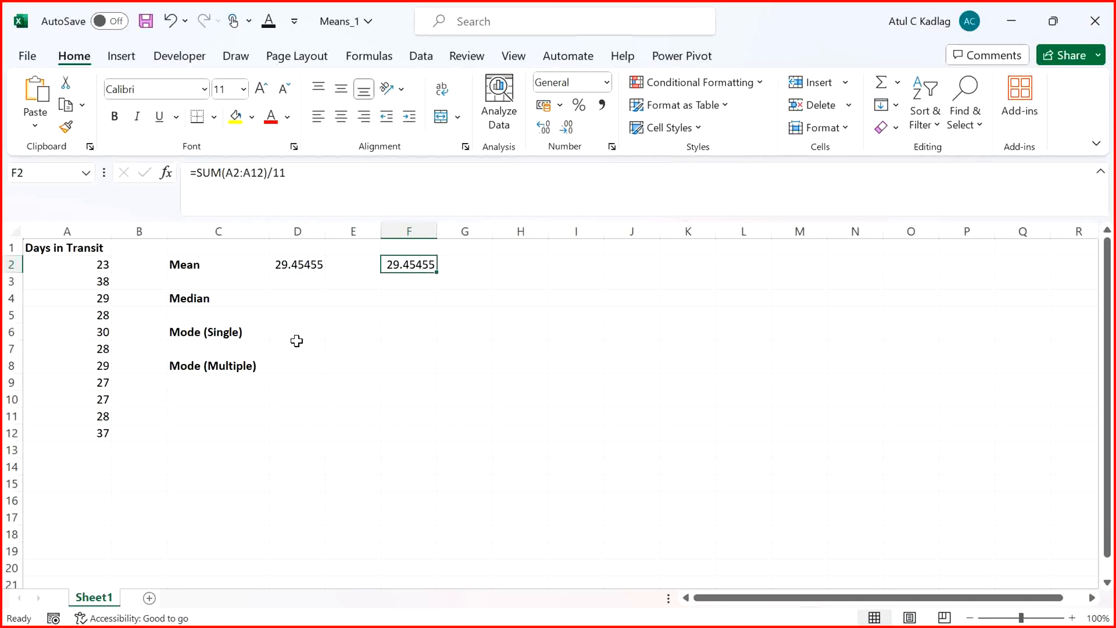
{"action": "key", "text": "Left"}
{"action": "key", "text": "Left"}
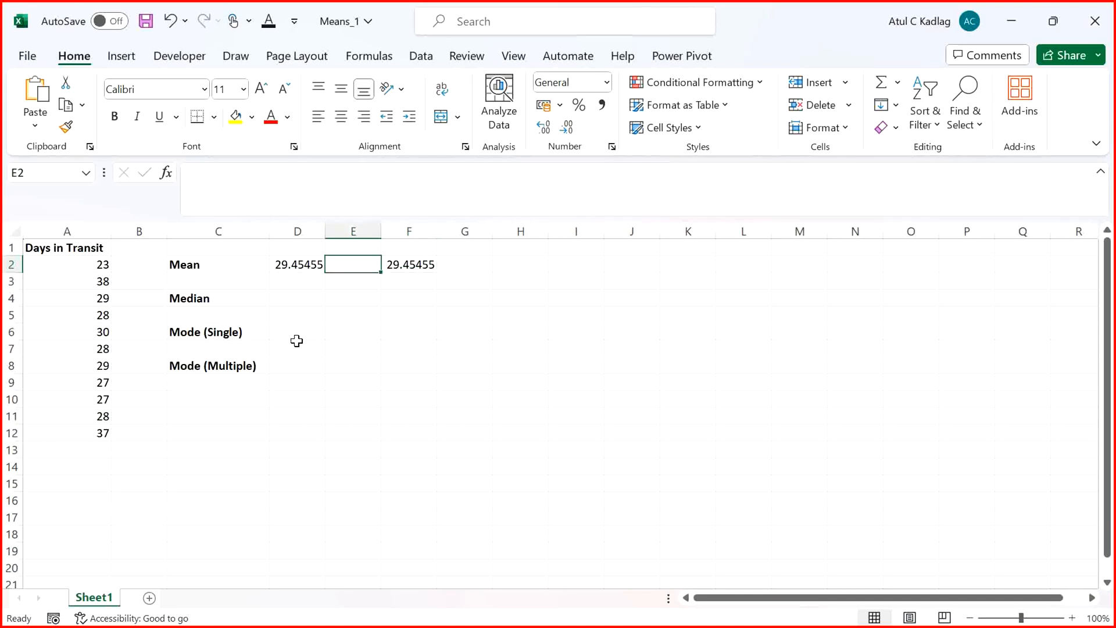
Calculate the median of the Days in Transit values A2:A12 in cell D4 with the MEDIAN function
{"action": "key", "text": "Down"}
{"action": "key", "text": "Down"}
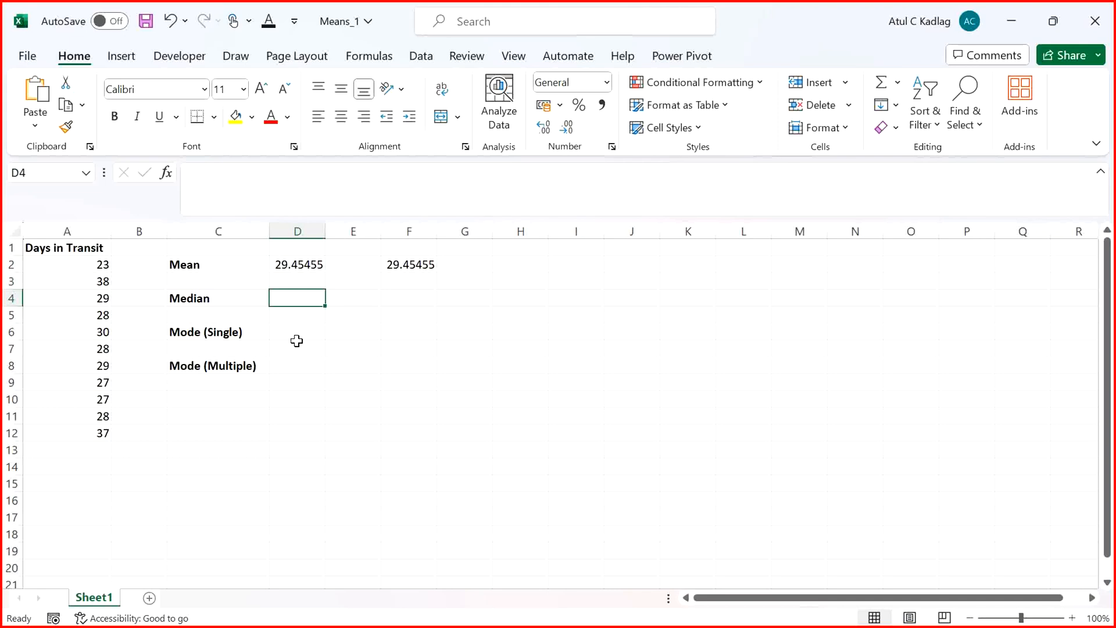
{"action": "left_click", "coordinate": [97, 265]}
{"action": "left_click_drag", "start_coordinate": [97, 308], "coordinate": [96, 430]}
{"action": "left_click", "coordinate": [199, 434]}
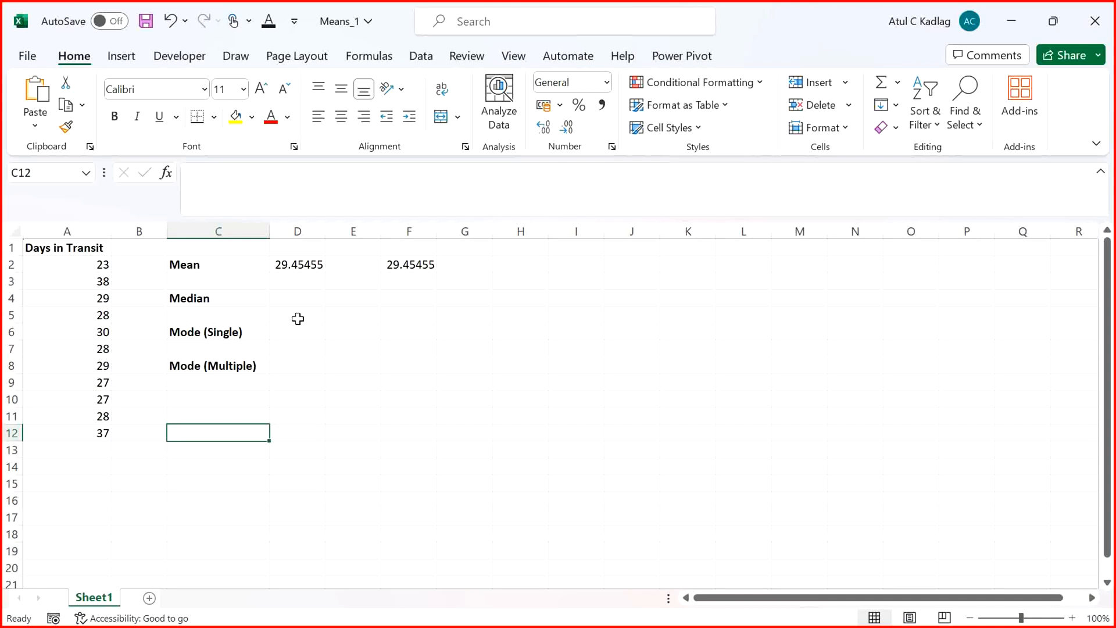
{"action": "left_click", "coordinate": [312, 298]}
{"action": "type", "text": "=MEDIAN("}
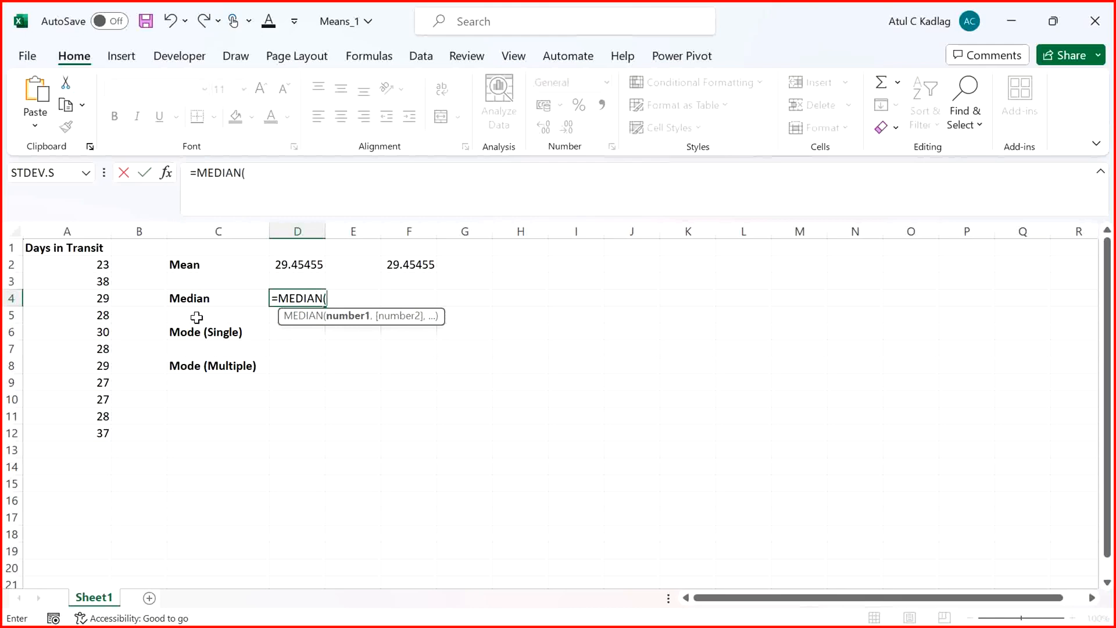
{"action": "left_click_drag", "start_coordinate": [91, 263], "coordinate": [90, 431]}
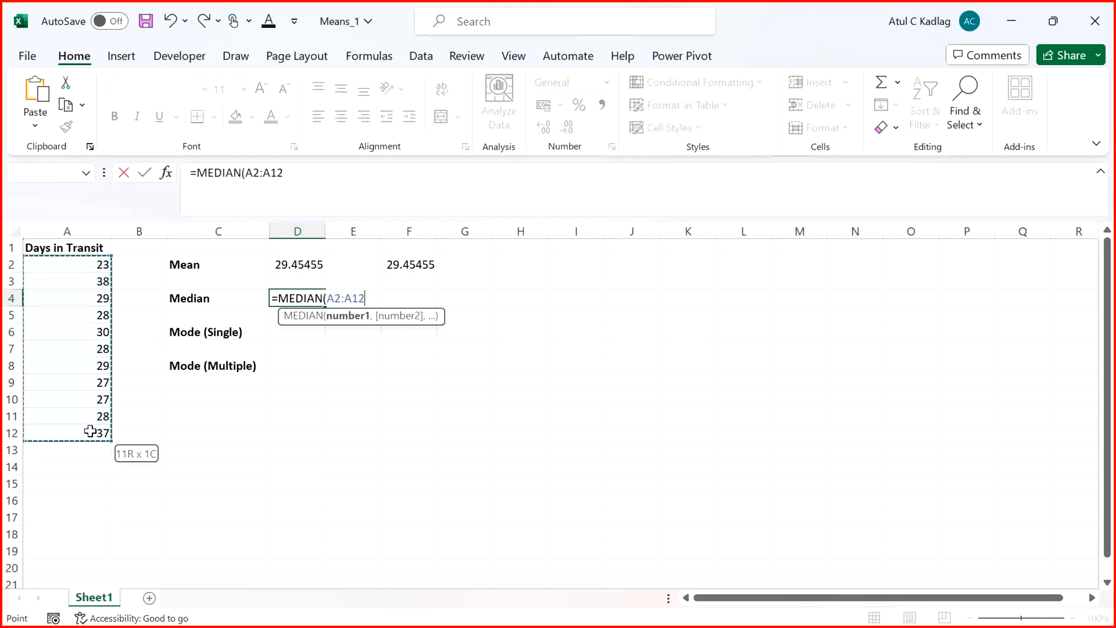
{"action": "type", "text": ")"}
{"action": "key", "text": "Return"}
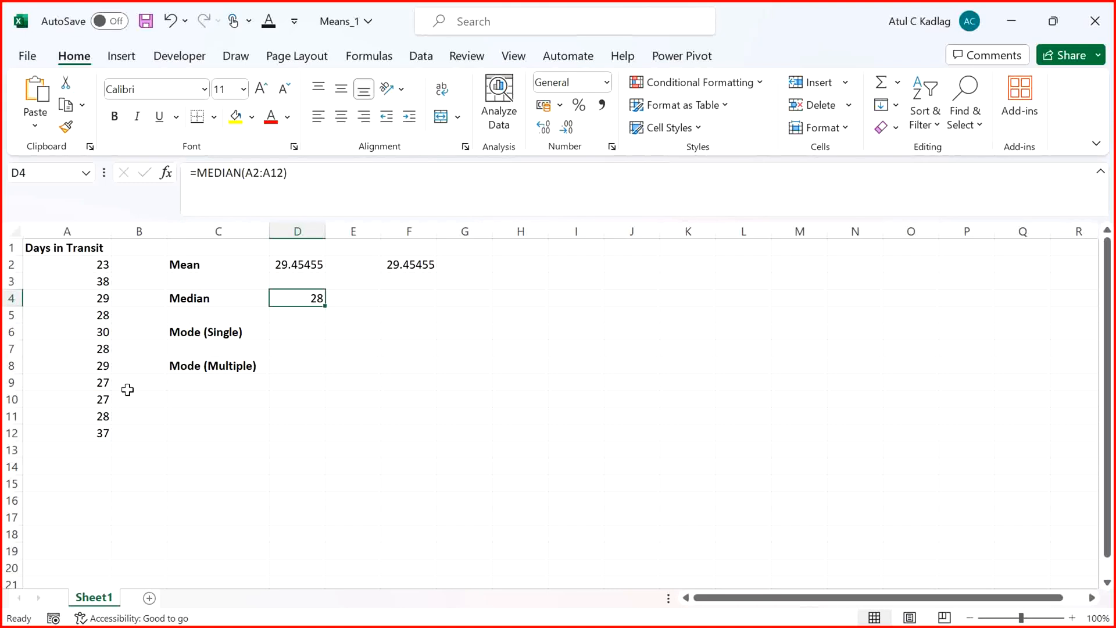
Begin a formula with =MODE in cell D6, beside the Mode (Single) label
{"action": "left_click", "coordinate": [100, 265]}
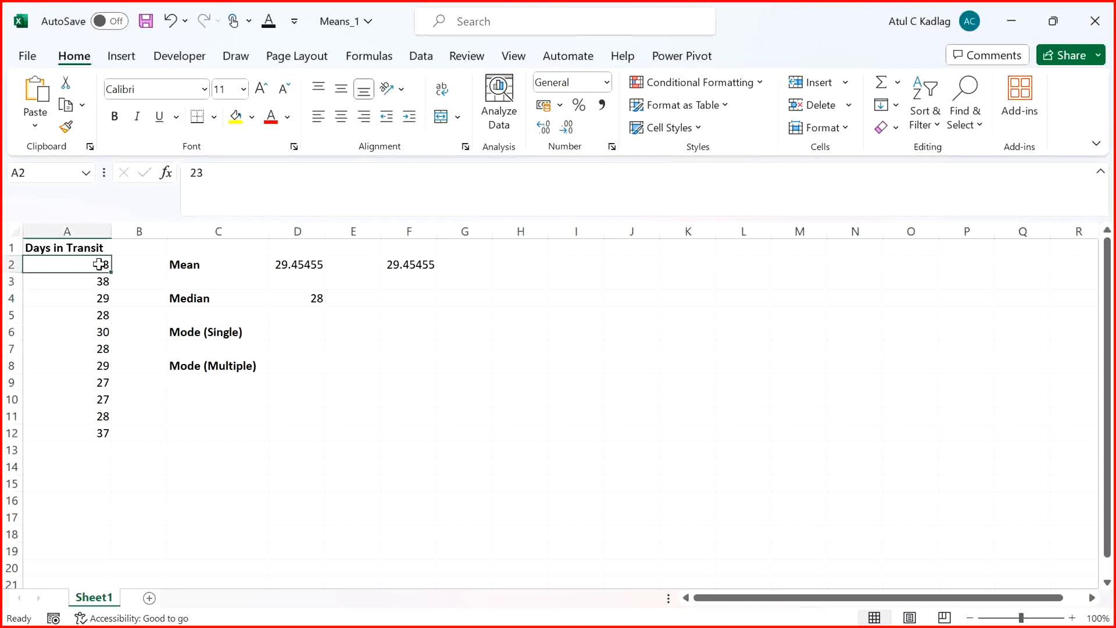
{"action": "left_click", "coordinate": [212, 336]}
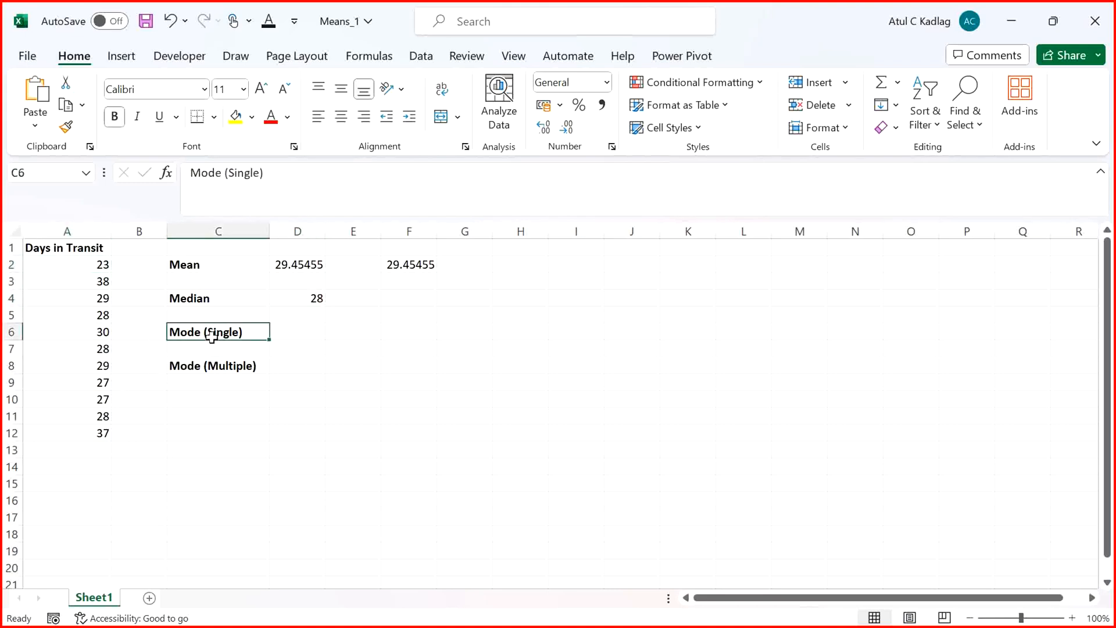
{"action": "left_click", "coordinate": [285, 326]}
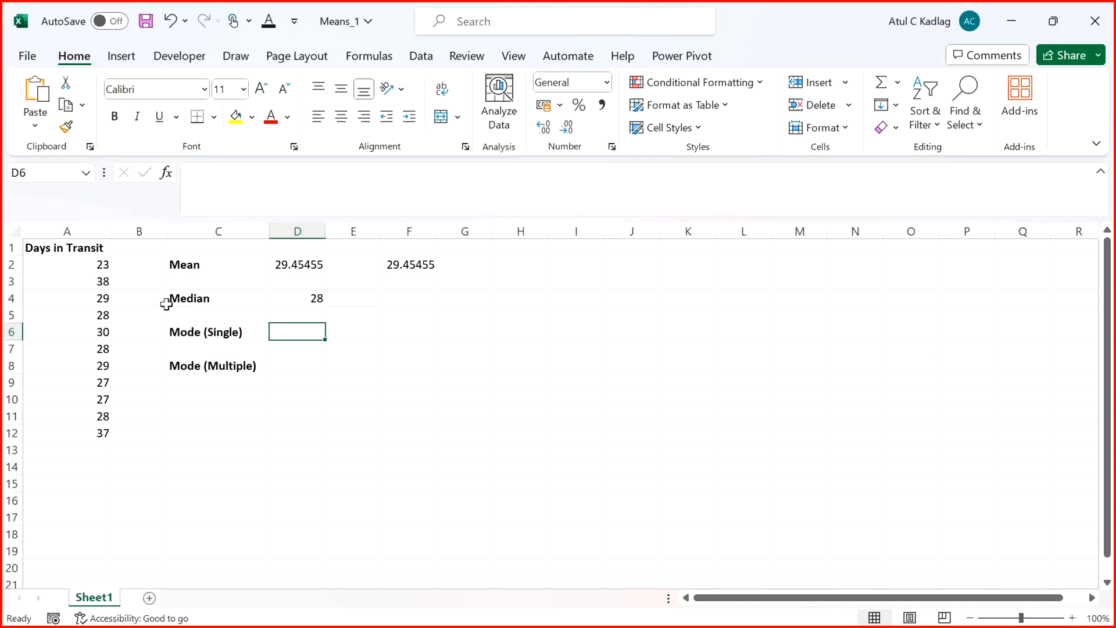
{"action": "left_click_drag", "start_coordinate": [107, 271], "coordinate": [93, 433]}
{"action": "left_click", "coordinate": [185, 465]}
{"action": "left_click", "coordinate": [298, 336]}
{"action": "type", "text": "="}
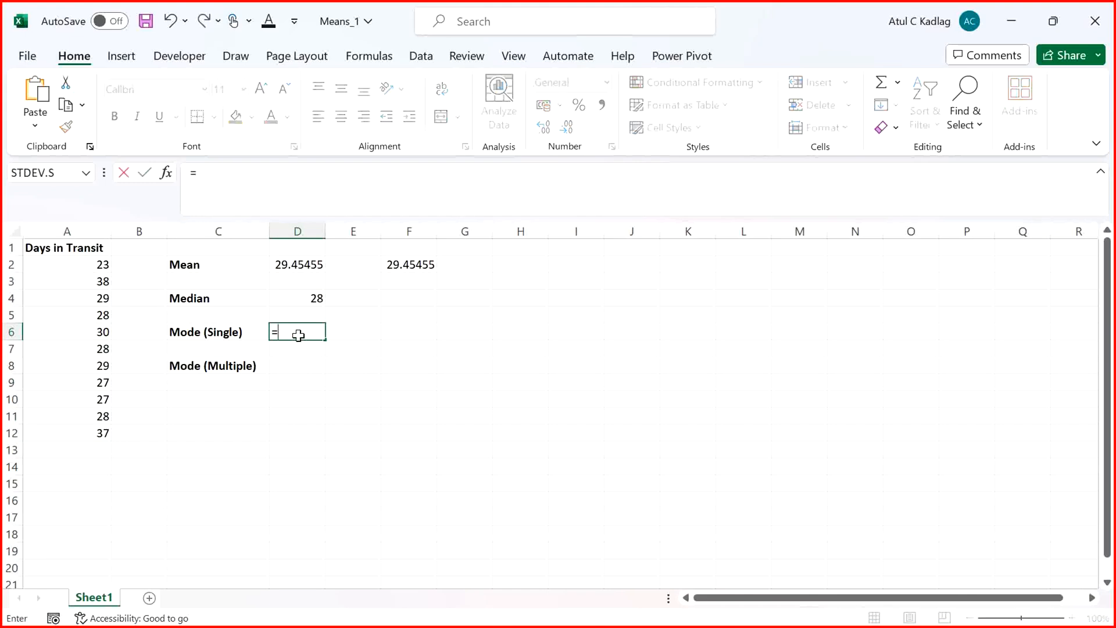
{"action": "type", "text": "MODE"}
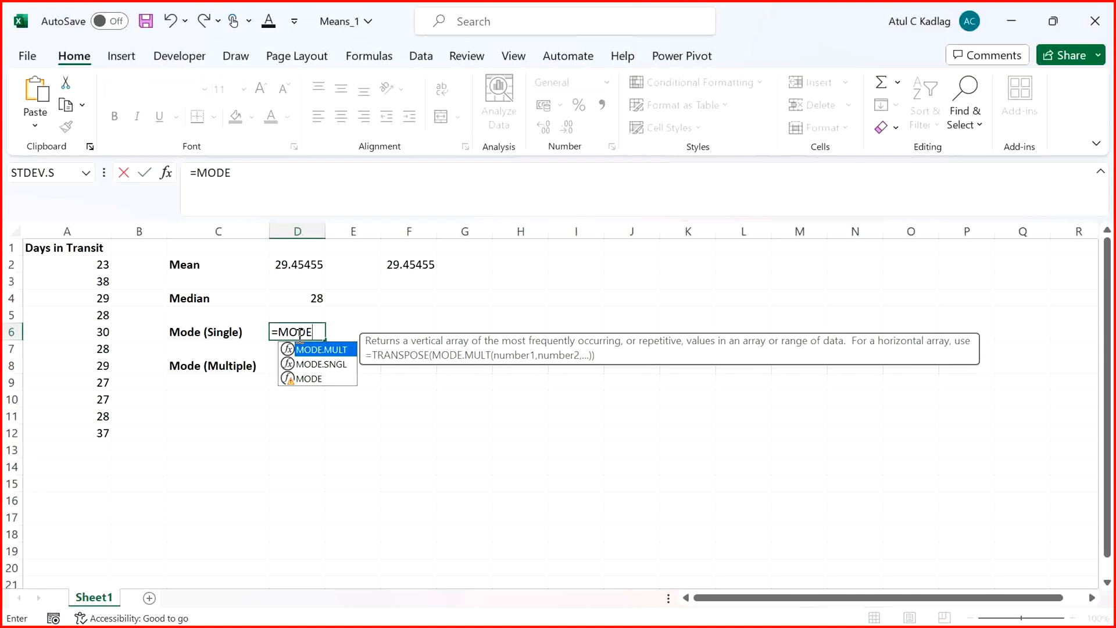
{"action": "key", "text": "Down"}
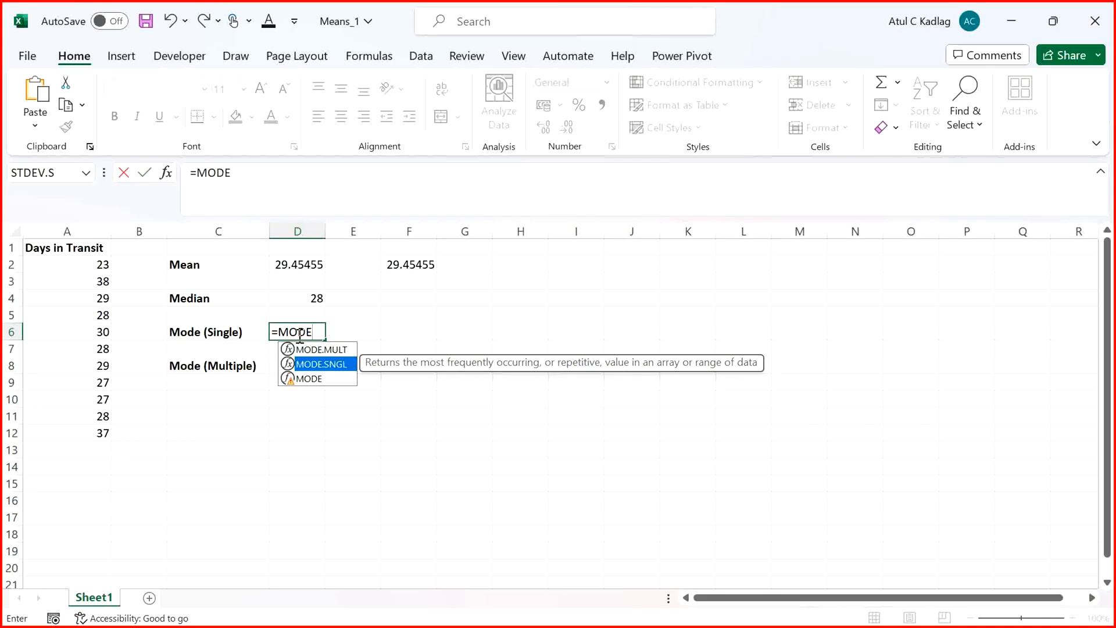
{"action": "type", "text": "("}
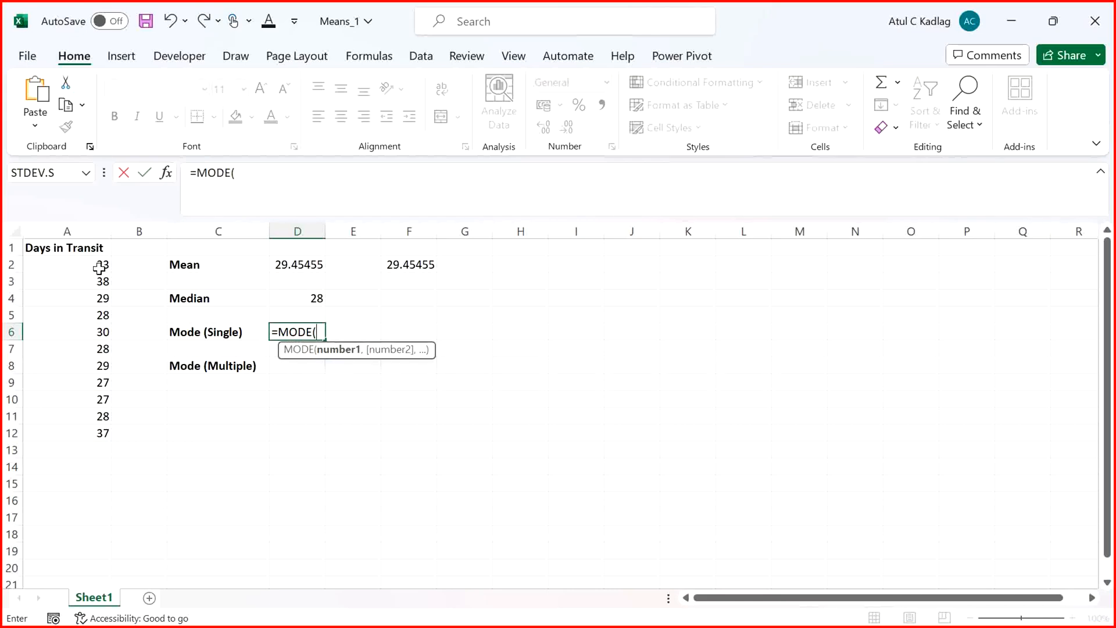
{"action": "left_click_drag", "start_coordinate": [100, 265], "coordinate": [90, 426]}
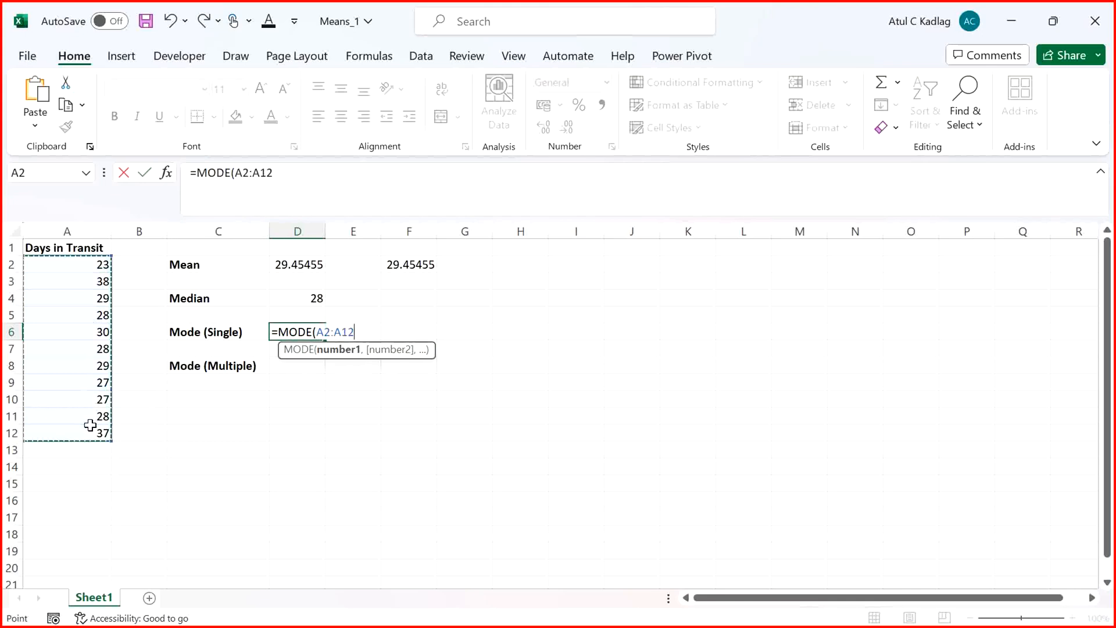
{"action": "type", "text": ")"}
{"action": "key", "text": "BackSpace"}
{"action": "key", "text": "BackSpace"}
{"action": "key", "text": "BackSpace"}
{"action": "key", "text": "BackSpace"}
{"action": "key", "text": "BackSpace"}
{"action": "key", "text": "BackSpace"}
{"action": "key", "text": "BackSpace"}
{"action": "key", "text": "BackSpace"}
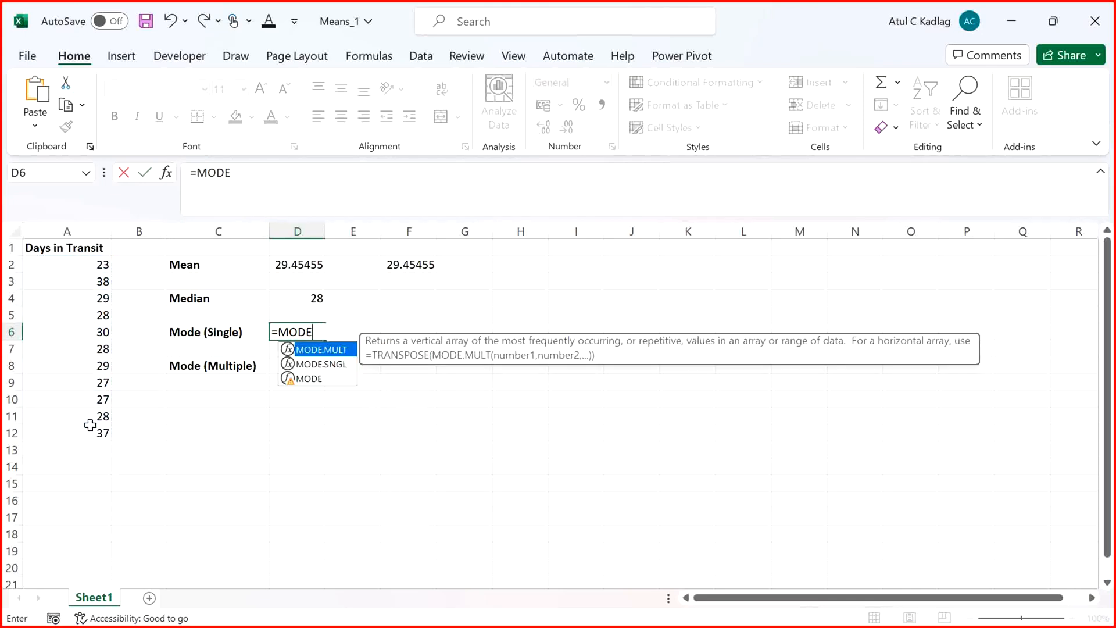
Complete the formula in D6 with the MODE.SNGL function over the range A2:A12
{"action": "key", "text": "Down"}
{"action": "key", "text": "Tab"}
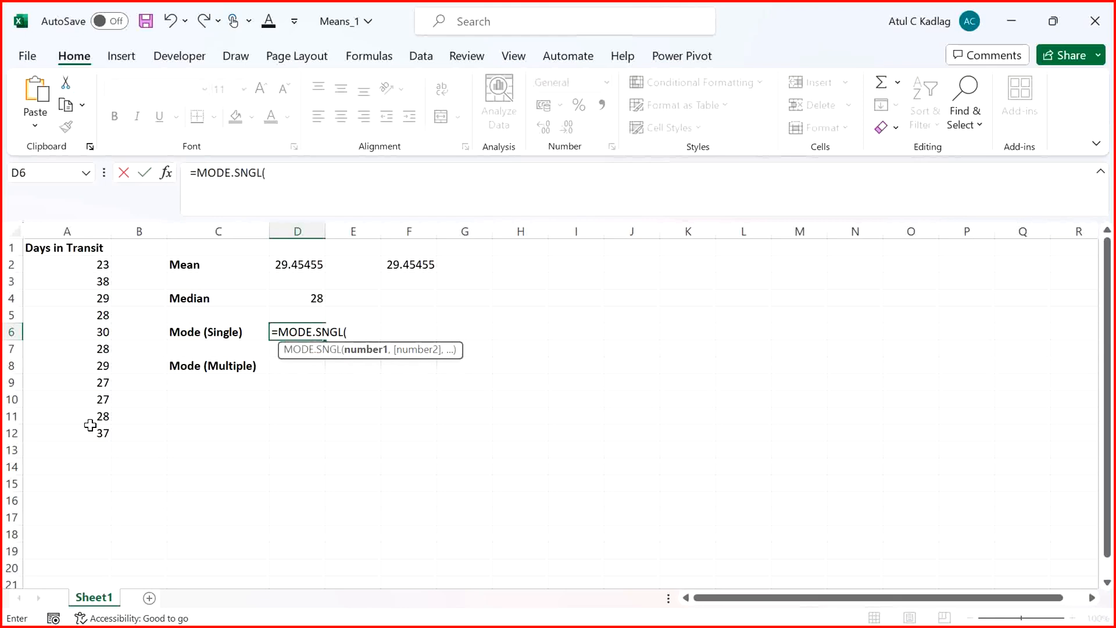
{"action": "left_click_drag", "start_coordinate": [73, 266], "coordinate": [81, 429]}
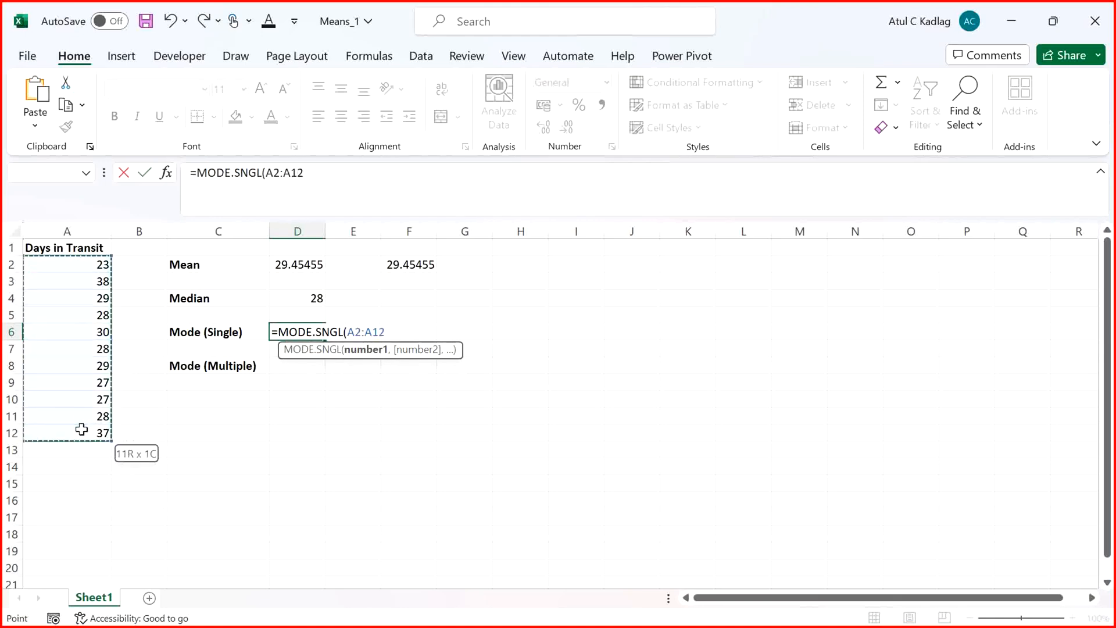
{"action": "key", "text": "Return"}
{"action": "key", "text": "Up"}
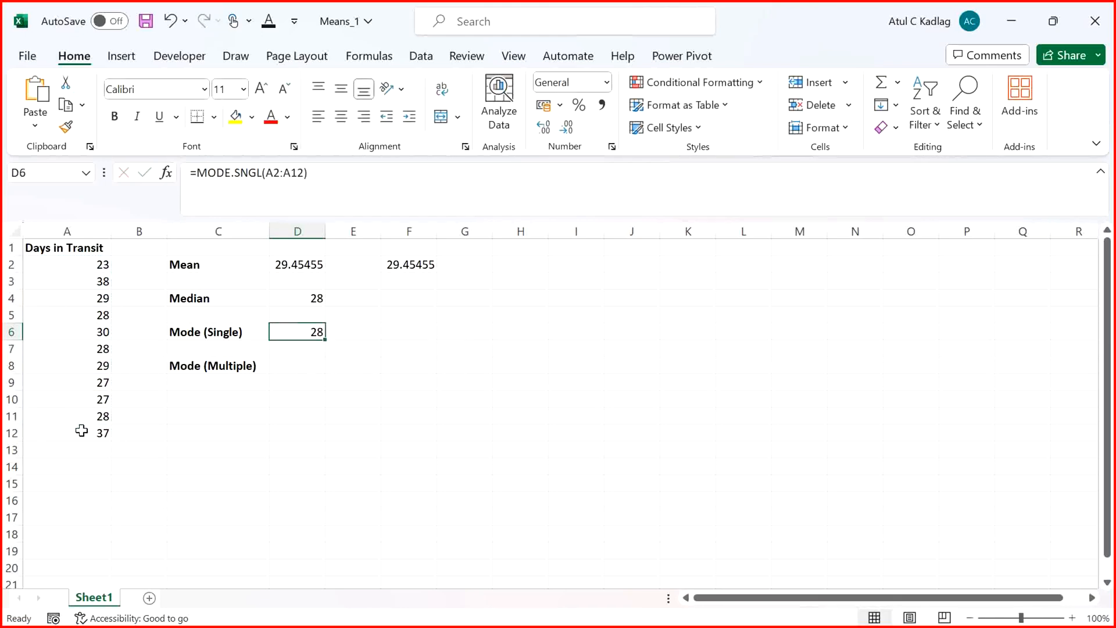
Examine the Days in Transit column for each occurrence of the value returned as the single mode
{"action": "left_click", "coordinate": [99, 264]}
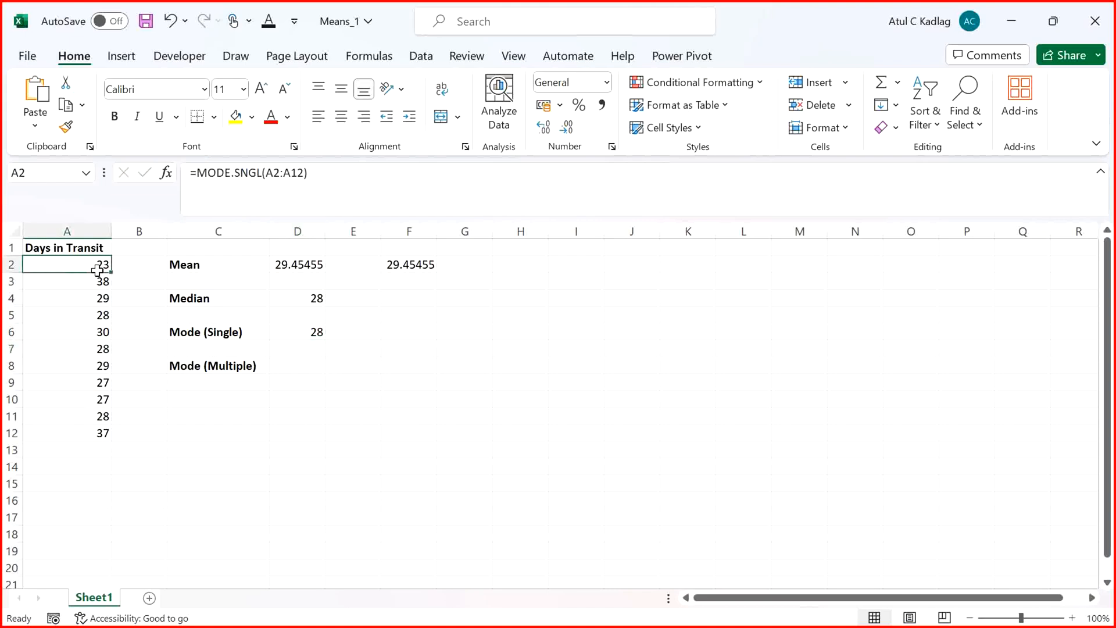
{"action": "left_click", "coordinate": [100, 277]}
{"action": "key", "text": "Down"}
{"action": "key", "text": "Down"}
{"action": "key", "text": "Up"}
{"action": "key", "text": "Up"}
{"action": "key", "text": "Down"}
{"action": "key", "text": "Down"}
{"action": "key", "text": "Down"}
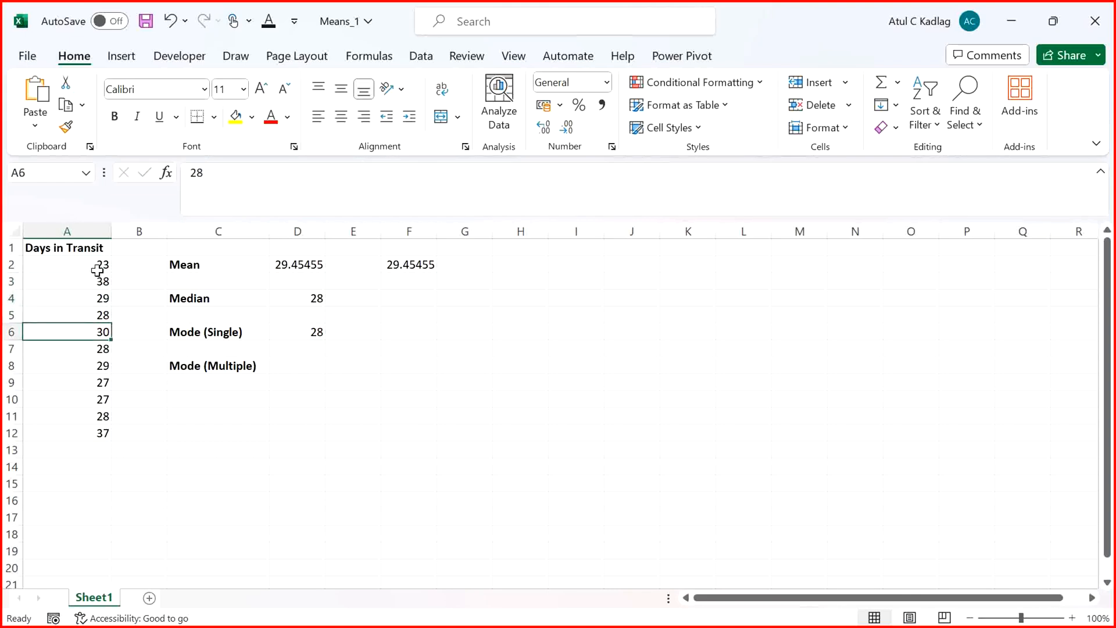
{"action": "key", "text": "Up"}
{"action": "left_click", "coordinate": [100, 349]}
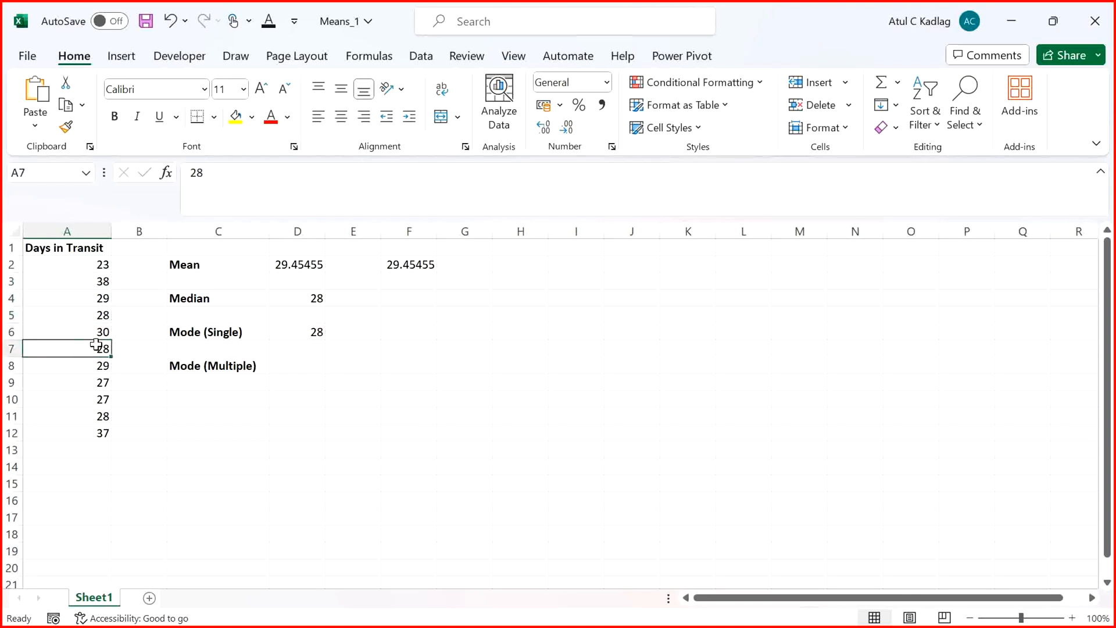
{"action": "left_click", "coordinate": [104, 417]}
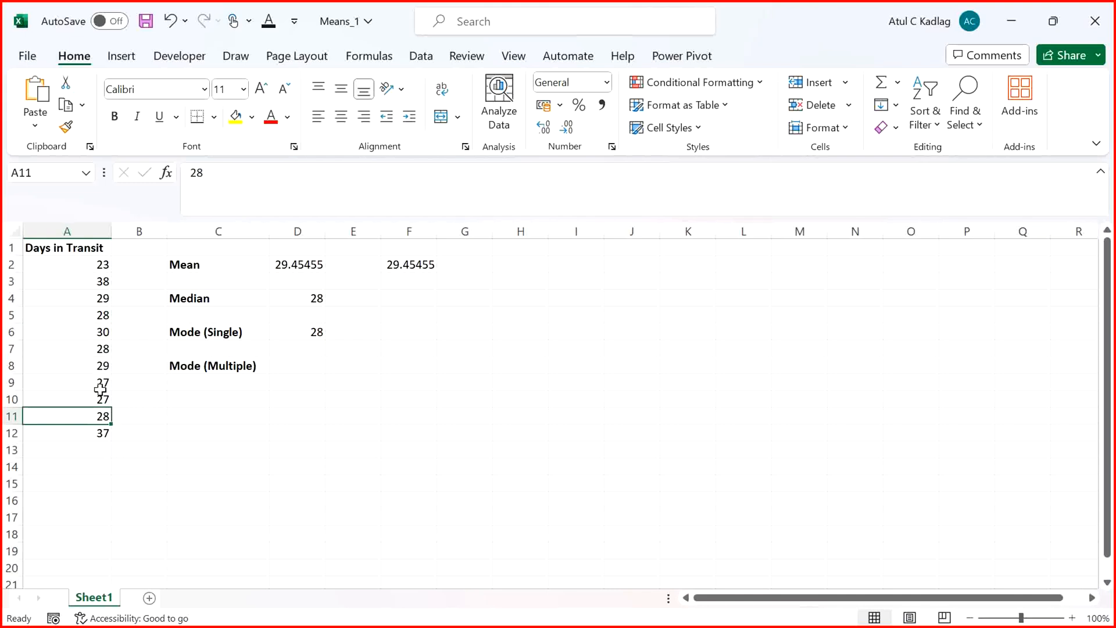
Set the last Days in Transit value in A12 to 27 and check the single mode formula in D6
{"action": "left_click", "coordinate": [100, 433]}
{"action": "type", "text": "27"}
{"action": "key", "text": "Return"}
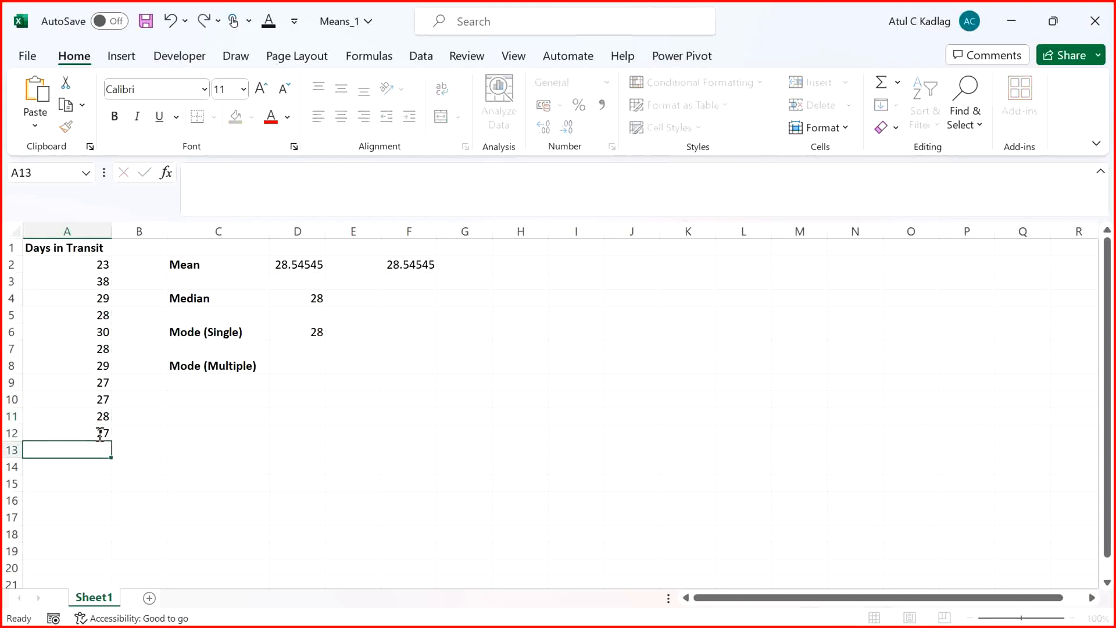
{"action": "left_click", "coordinate": [100, 433]}
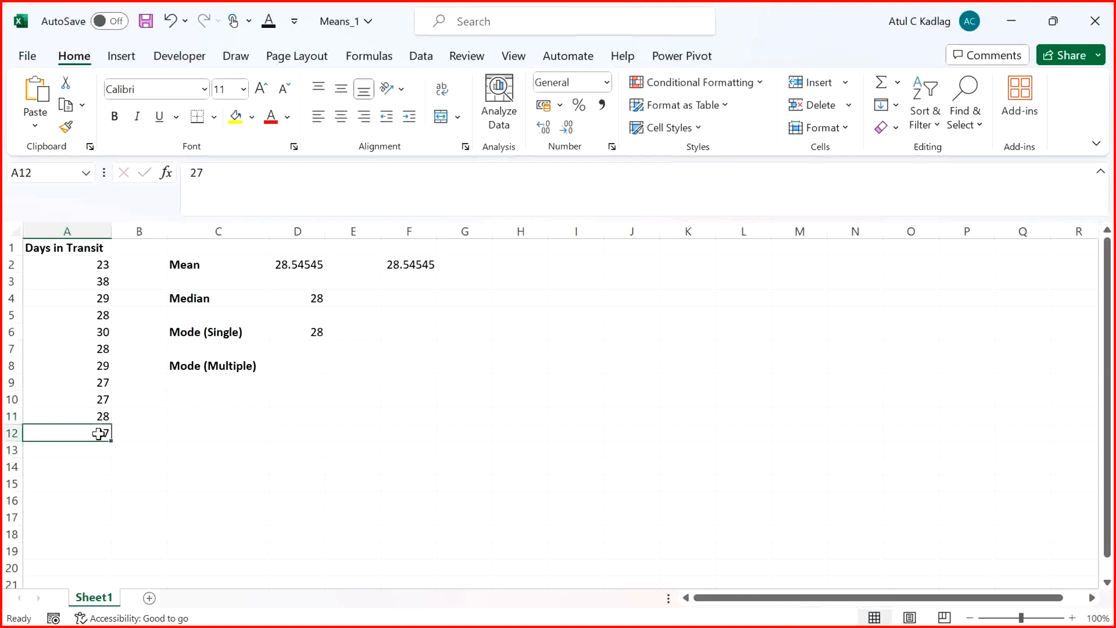
{"action": "left_click", "coordinate": [102, 385]}
{"action": "left_click", "coordinate": [100, 399]}
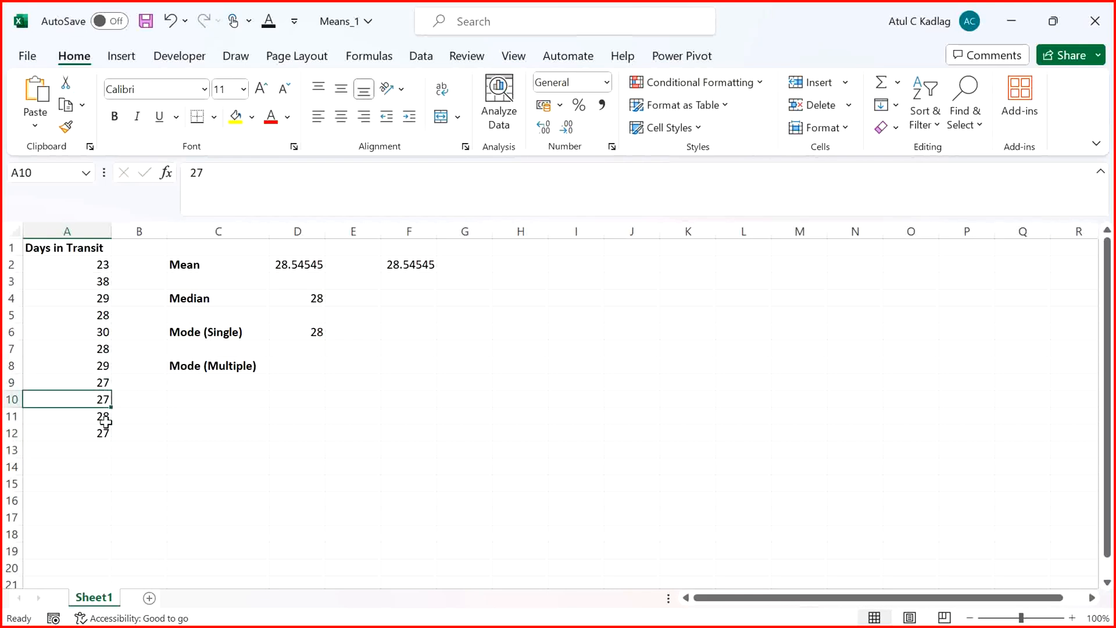
{"action": "left_click", "coordinate": [257, 332]}
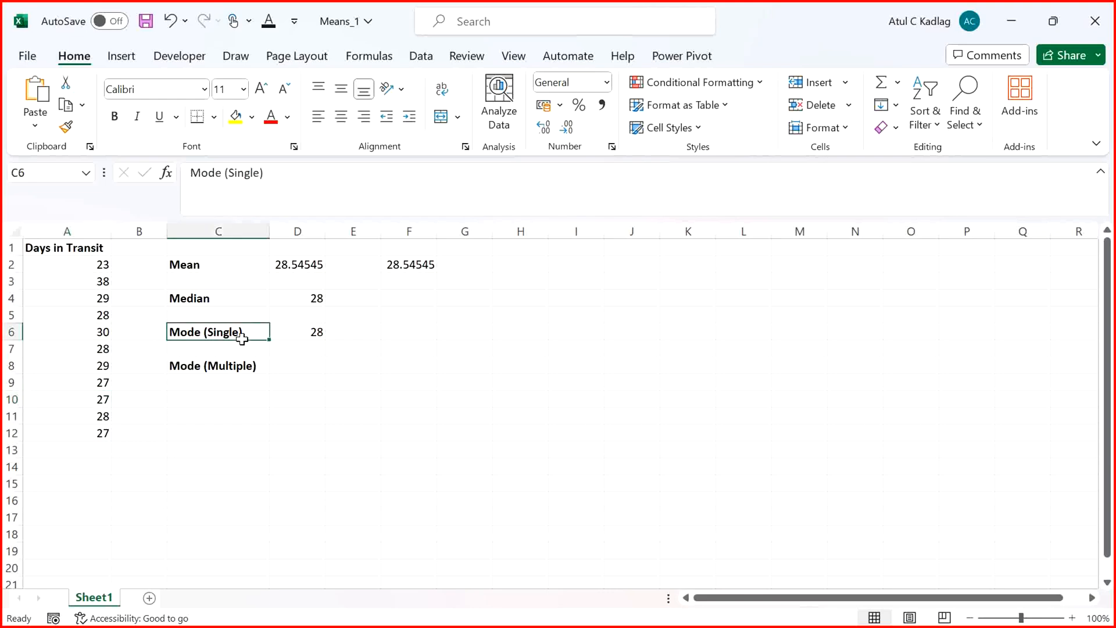
{"action": "left_click", "coordinate": [275, 333]}
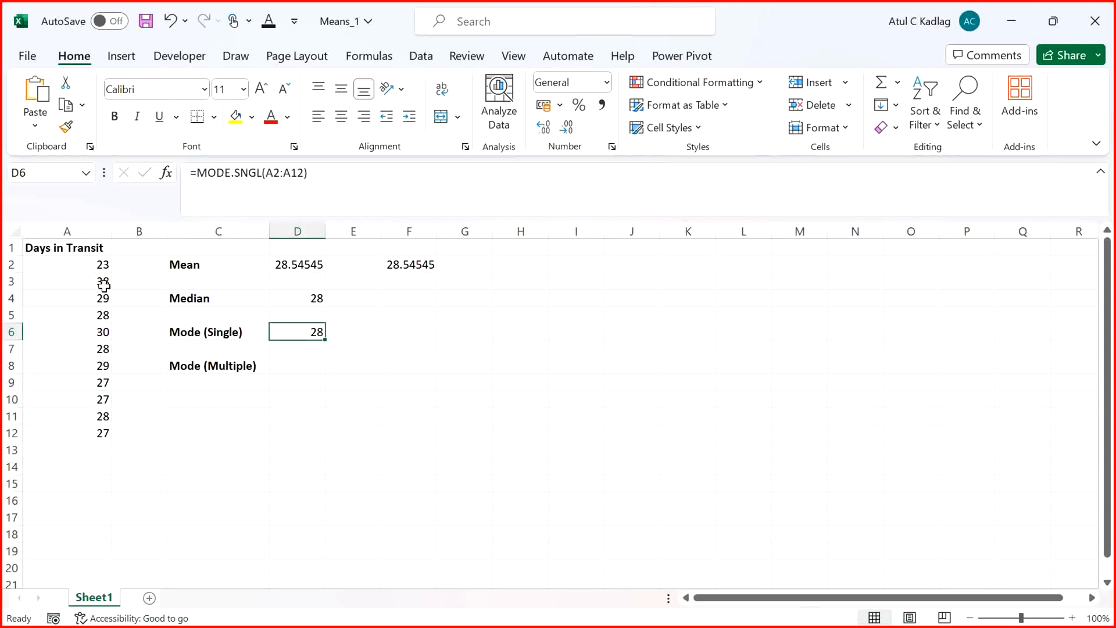
Calculate the multiple modes of the Days in Transit values A2:A12 in cell D8 with the MODE.MULT function
{"action": "left_click", "coordinate": [277, 359]}
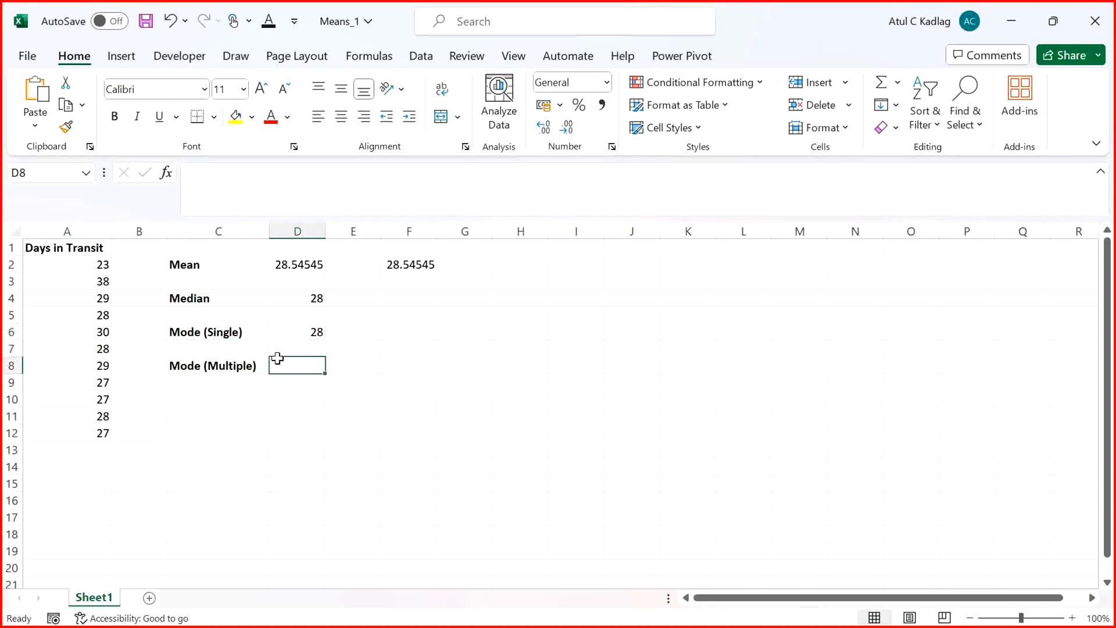
{"action": "type", "text": "="}
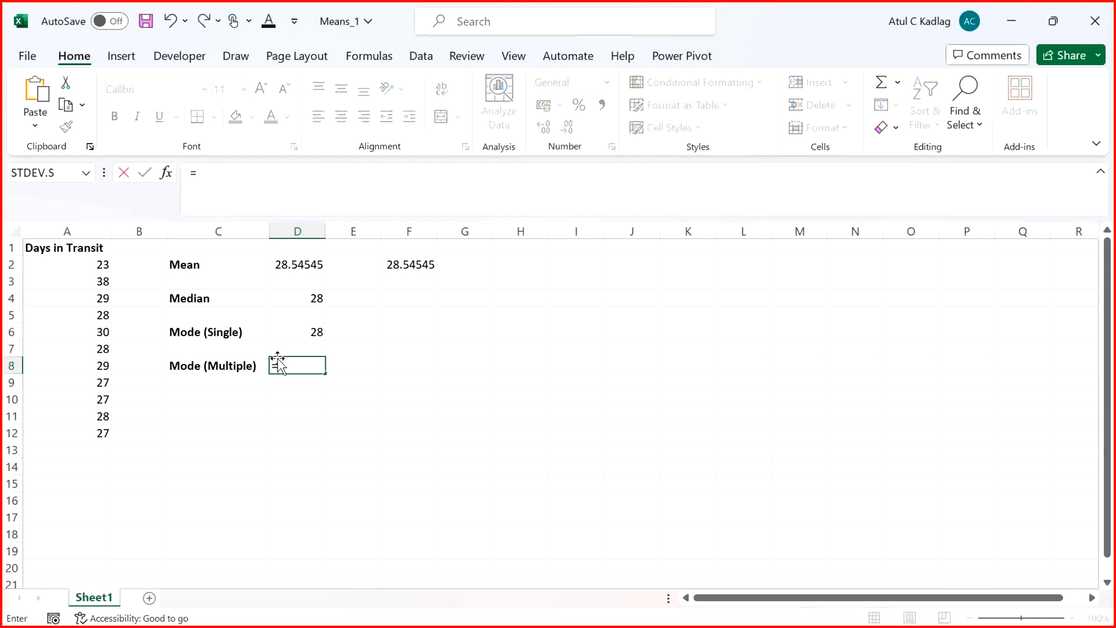
{"action": "key", "text": "BackSpace"}
{"action": "type", "text": "=MODE."}
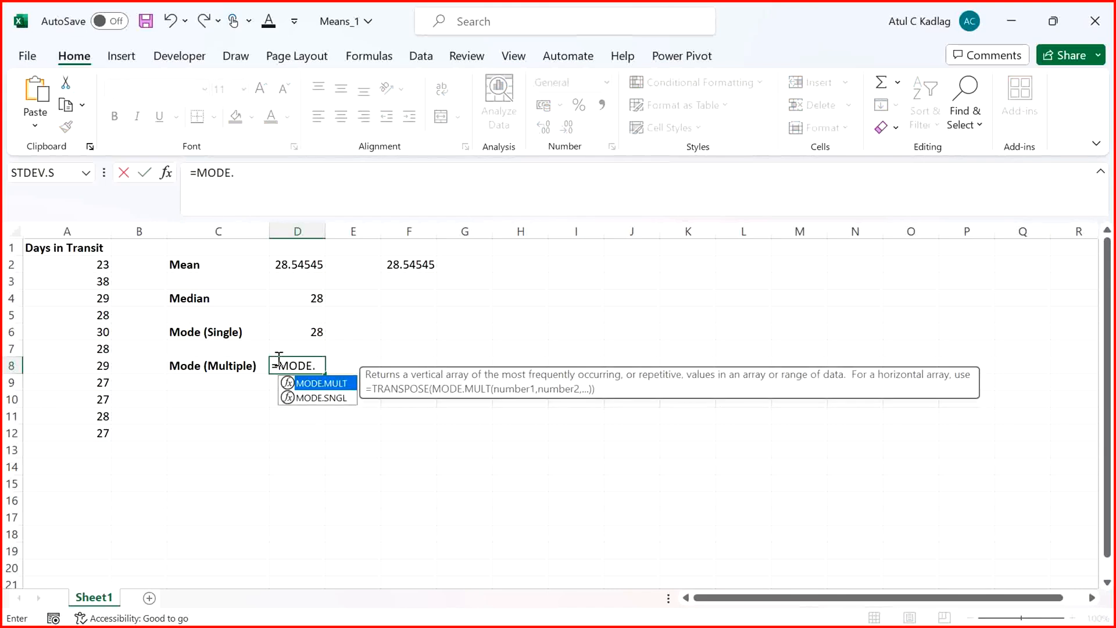
{"action": "key", "text": "Tab"}
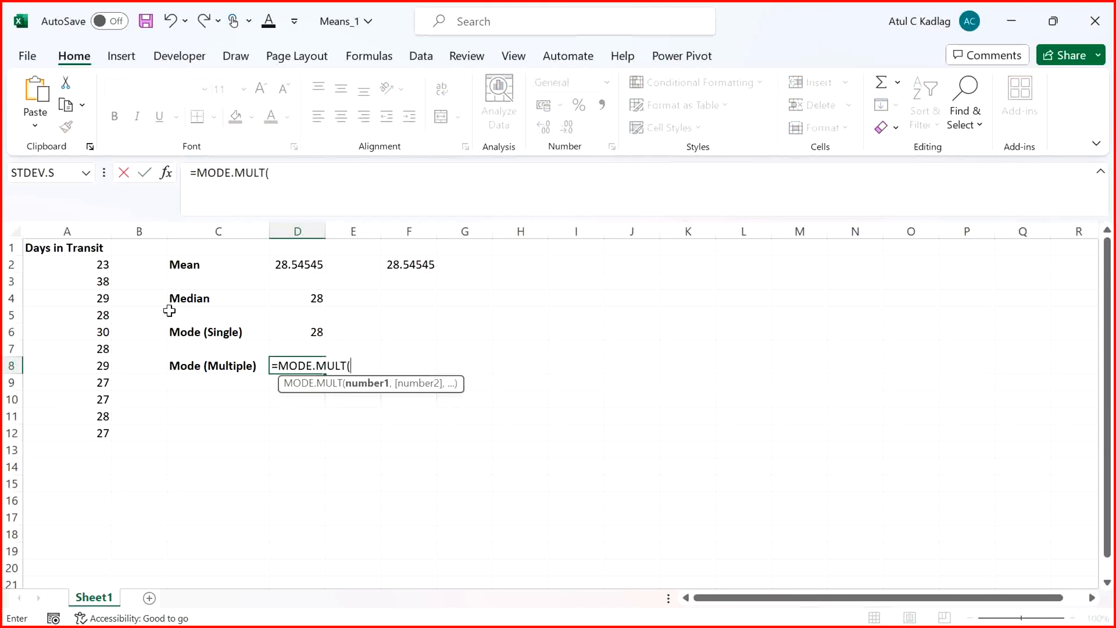
{"action": "left_click_drag", "start_coordinate": [95, 267], "coordinate": [85, 431]}
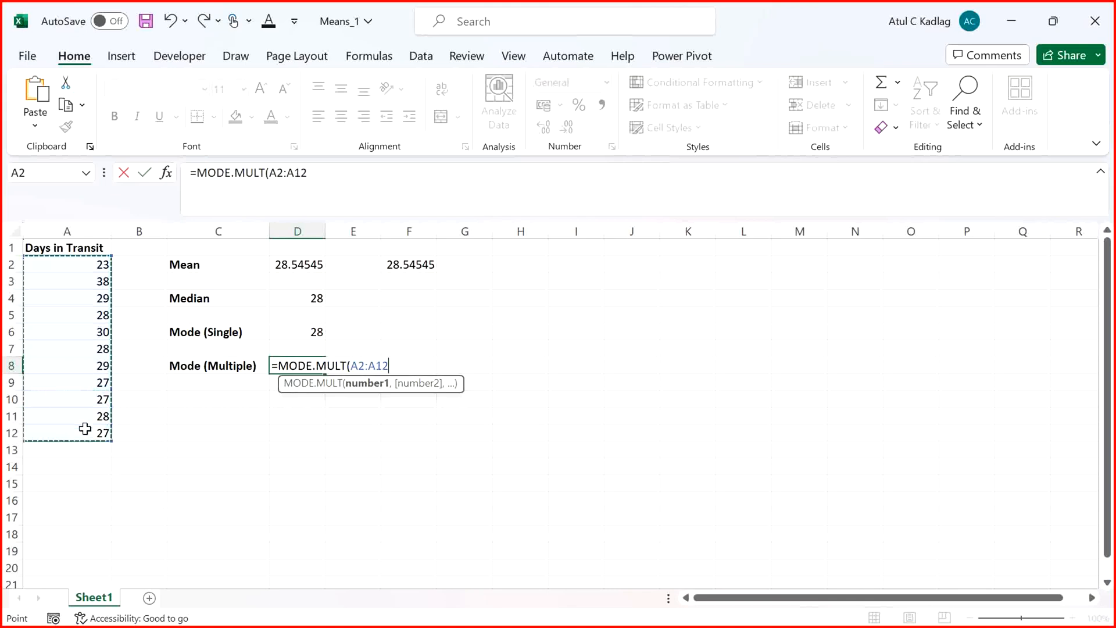
{"action": "type", "text": ")"}
{"action": "key", "text": "Return"}
{"action": "key", "text": "Up"}
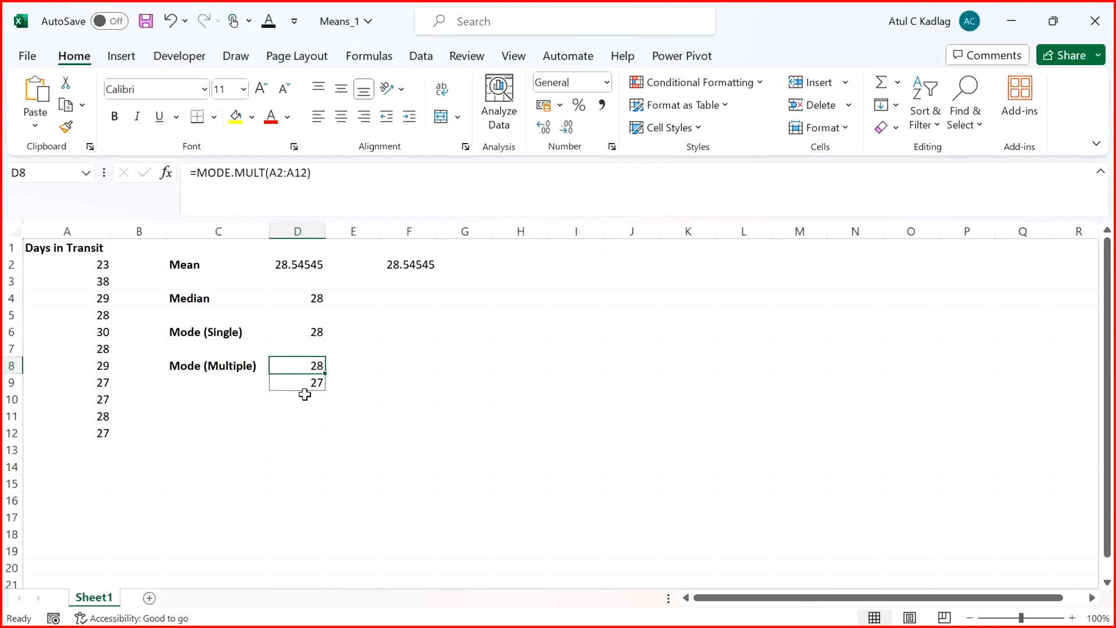
Set the Days in Transit value in cell A6 to 38
{"action": "left_click", "coordinate": [104, 433]}
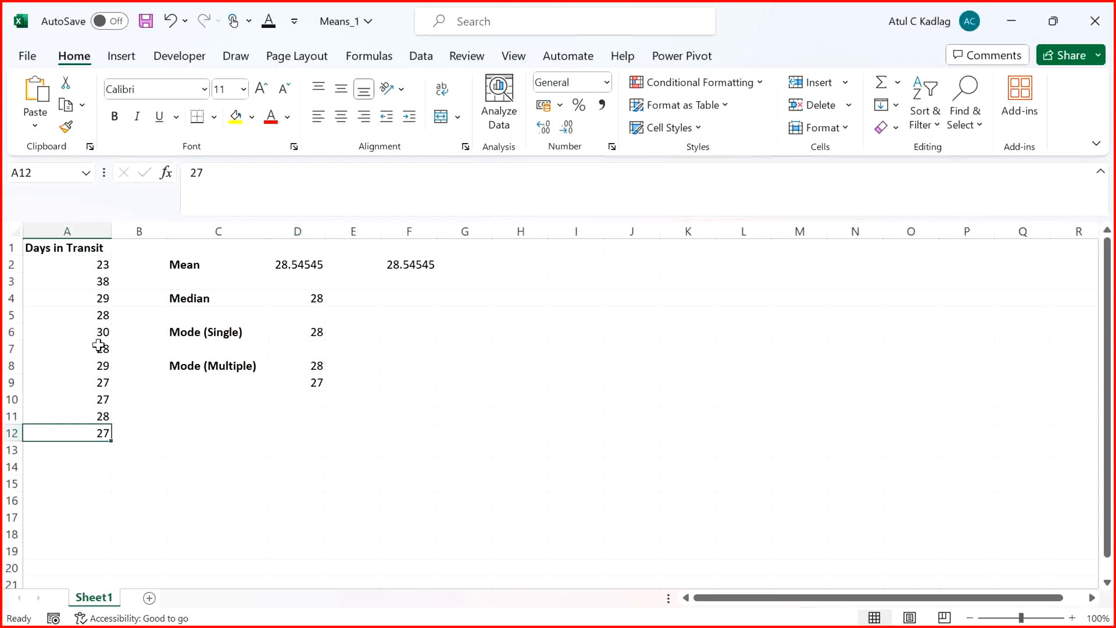
{"action": "left_click", "coordinate": [100, 315]}
{"action": "left_click", "coordinate": [94, 336]}
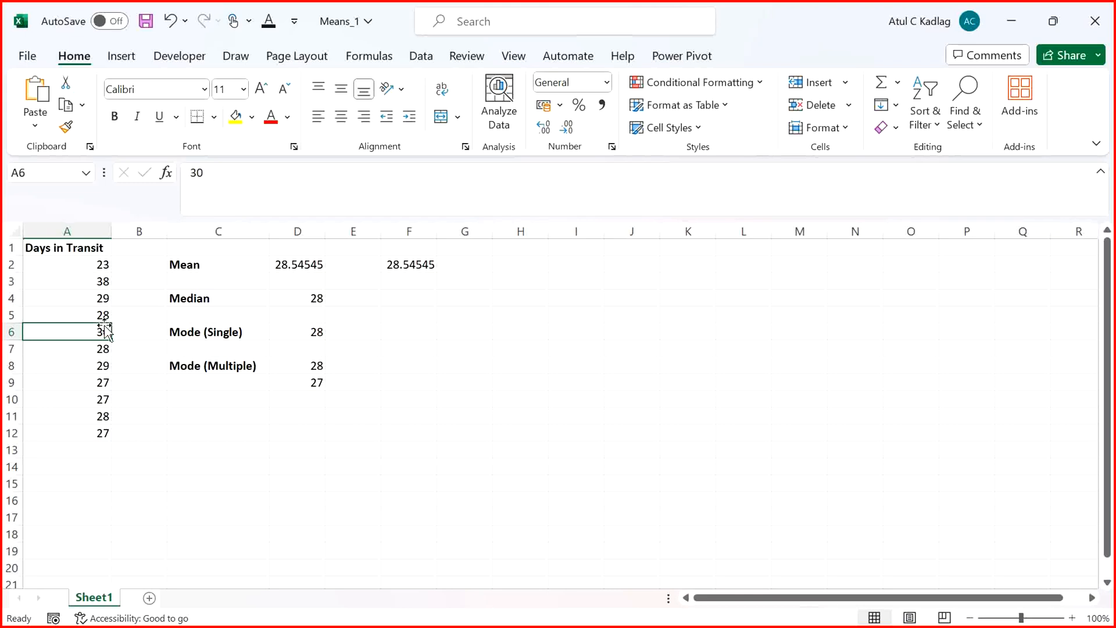
{"action": "type", "text": "38"}
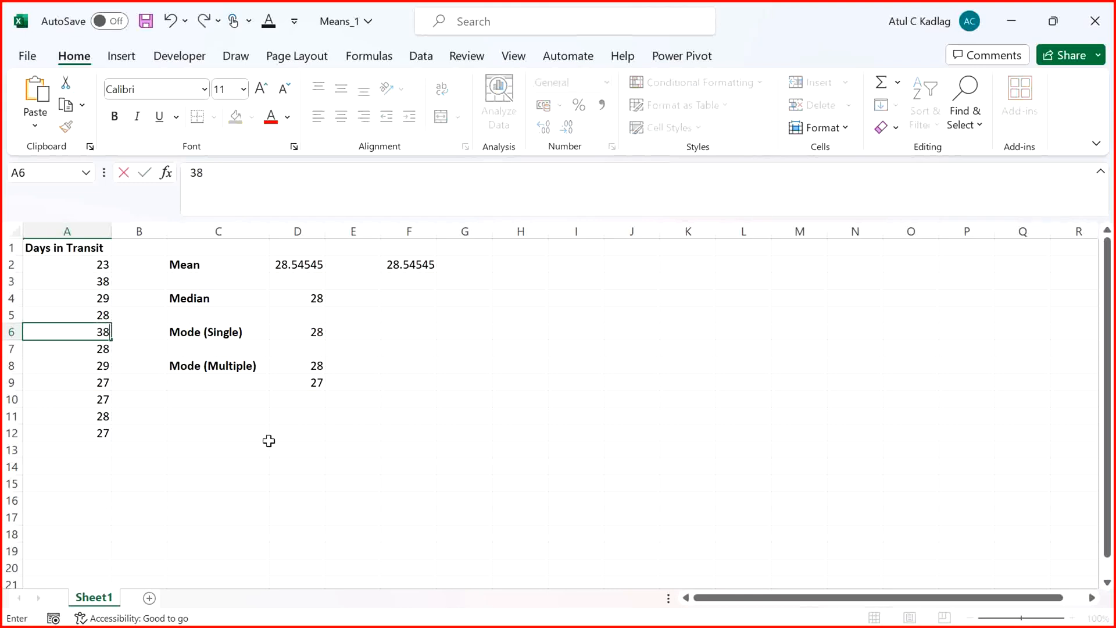
{"action": "key", "text": "Return"}
{"action": "key", "text": "Up"}
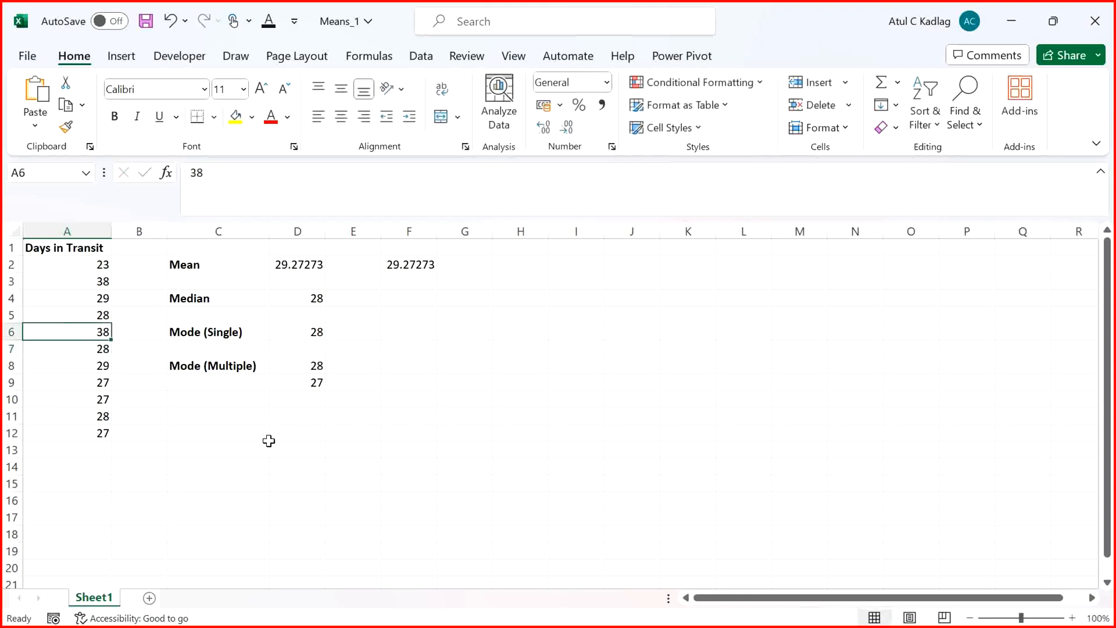
Set the first Days in Transit value, in cell A2, to 38
{"action": "key", "text": "Down"}
{"action": "key", "text": "Down"}
{"action": "key", "text": "Down"}
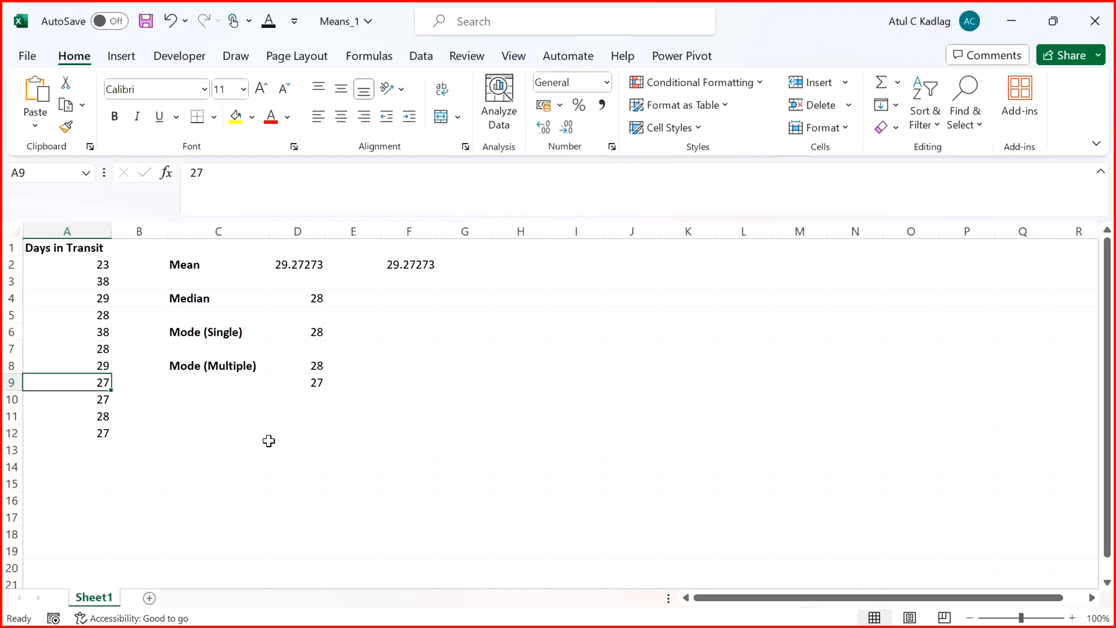
{"action": "key", "text": "Down"}
{"action": "key", "text": "Down"}
{"action": "key", "text": "Down"}
{"action": "key", "text": "Up"}
{"action": "key", "text": "Up"}
{"action": "key", "text": "Up"}
{"action": "key", "text": "Up"}
{"action": "key", "text": "Up"}
{"action": "key", "text": "Up"}
{"action": "key", "text": "Up"}
{"action": "key", "text": "Up"}
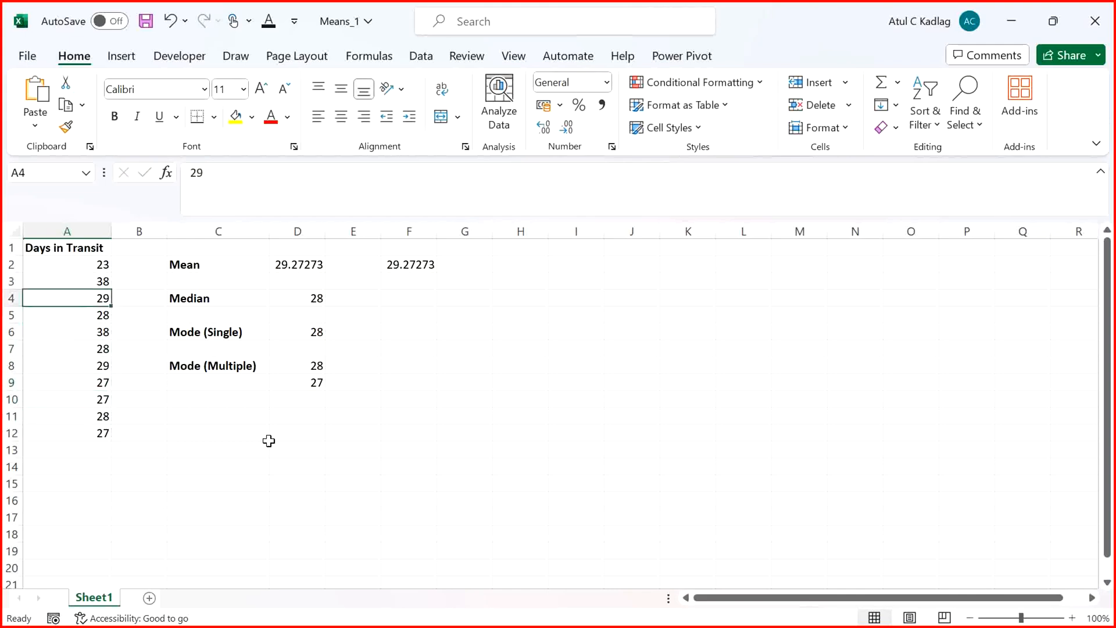
{"action": "key", "text": "Up"}
{"action": "key", "text": "Up"}
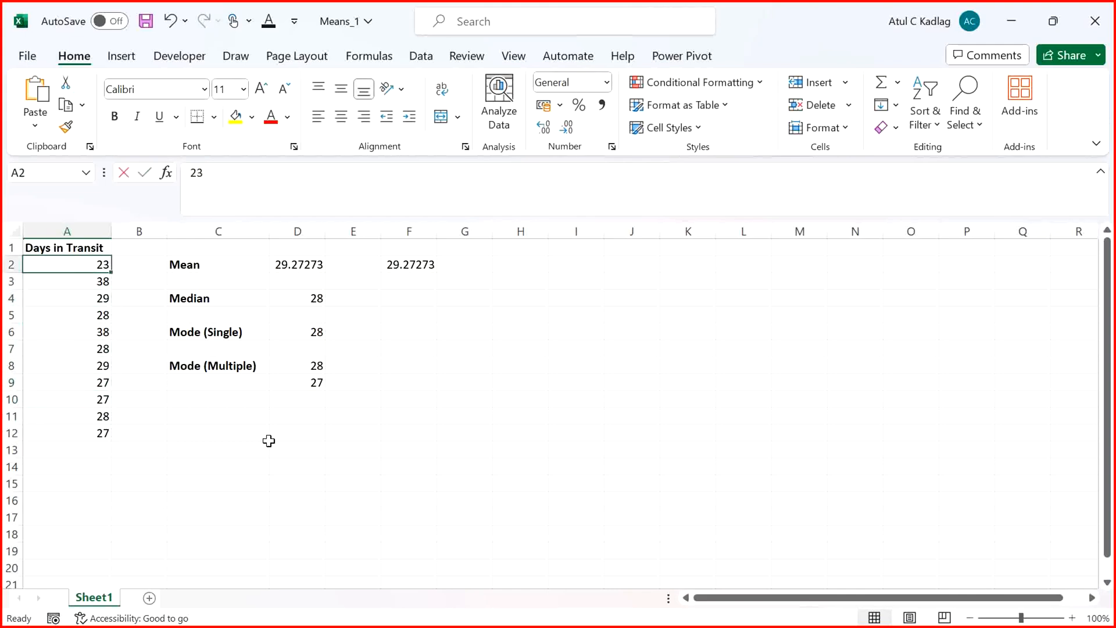
{"action": "type", "text": "38"}
{"action": "key", "text": "Return"}
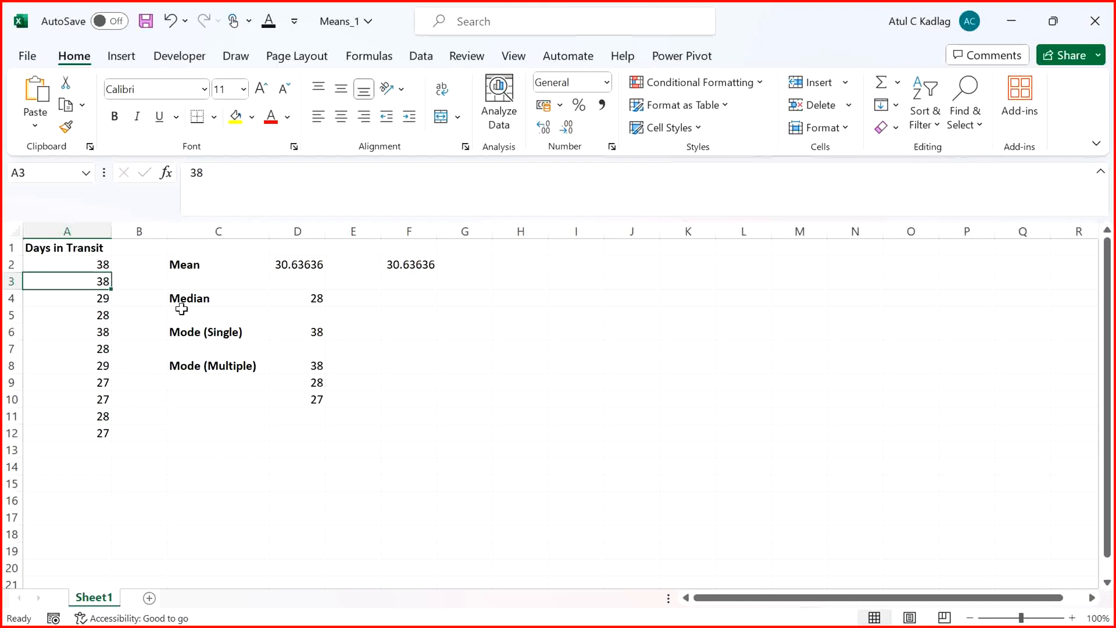
Examine the spilled results of the multiple-mode formula in D8:D10
{"action": "left_click_drag", "start_coordinate": [311, 366], "coordinate": [317, 392]}
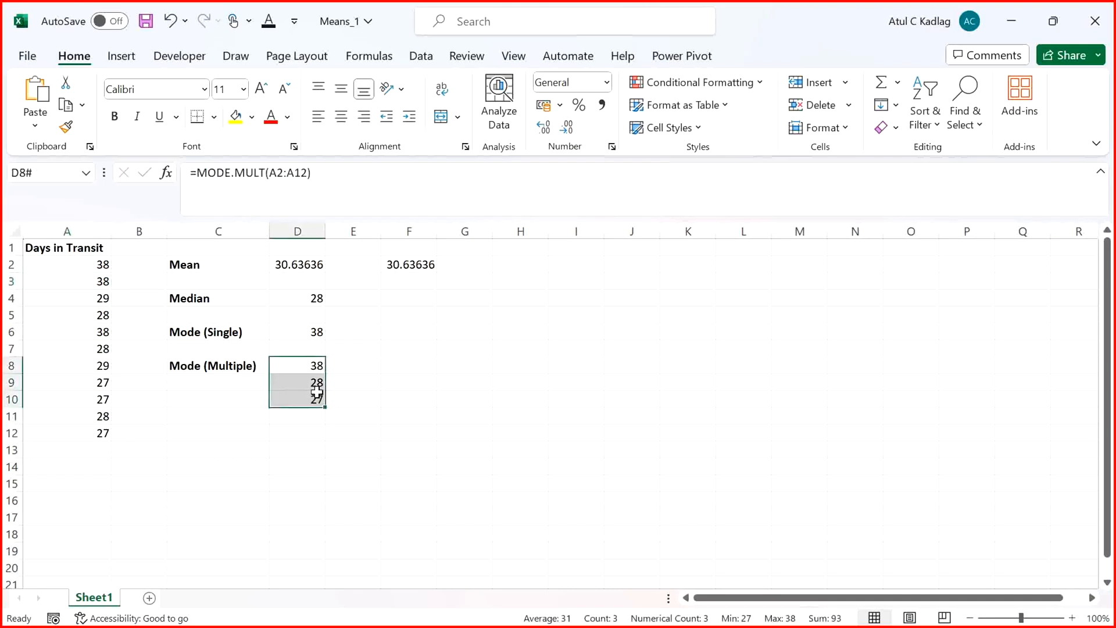
{"action": "left_click", "coordinate": [321, 416]}
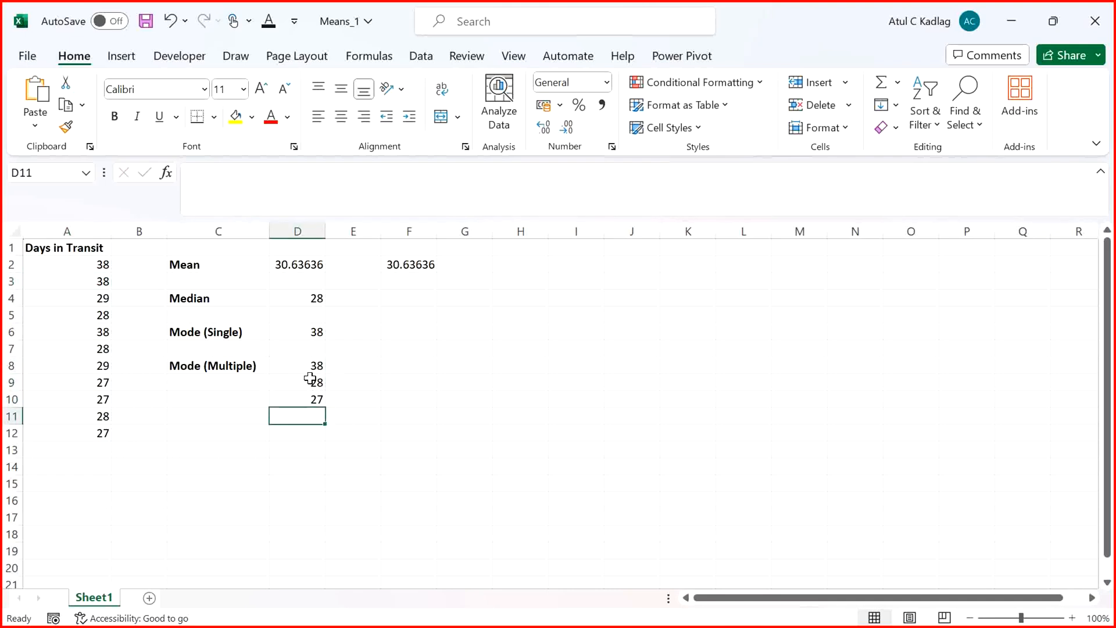
{"action": "left_click", "coordinate": [387, 382]}
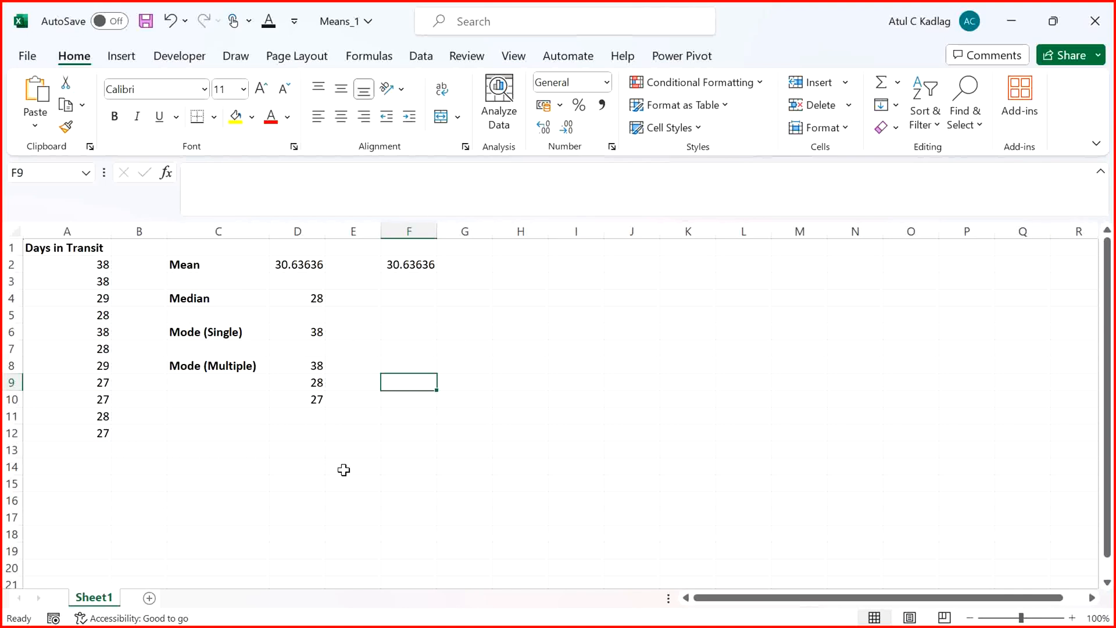
Switch to the Minimums_1 workbook and select cell D2 beside the Minimum label
{"action": "key", "text": "alt+Tab"}
{"action": "key", "text": "alt+Tab"}
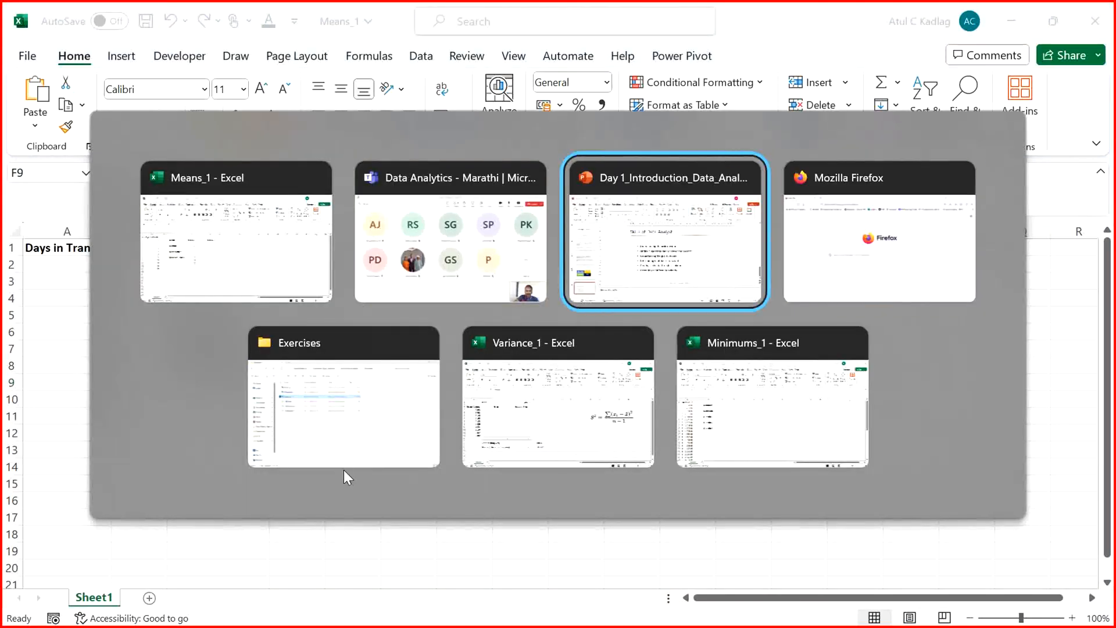
{"action": "key", "text": "alt+Tab"}
{"action": "key", "text": "alt+Tab"}
{"action": "key", "text": "alt+Tab"}
{"action": "key", "text": "alt+Tab"}
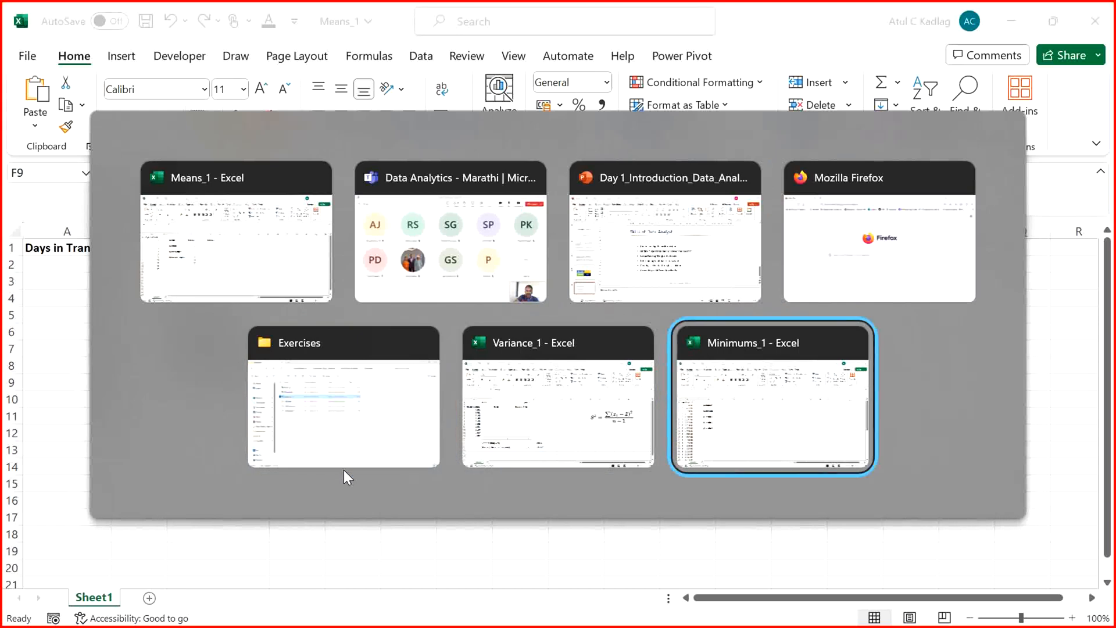
{"action": "left_click", "coordinate": [331, 468]}
{"action": "left_click", "coordinate": [234, 266]}
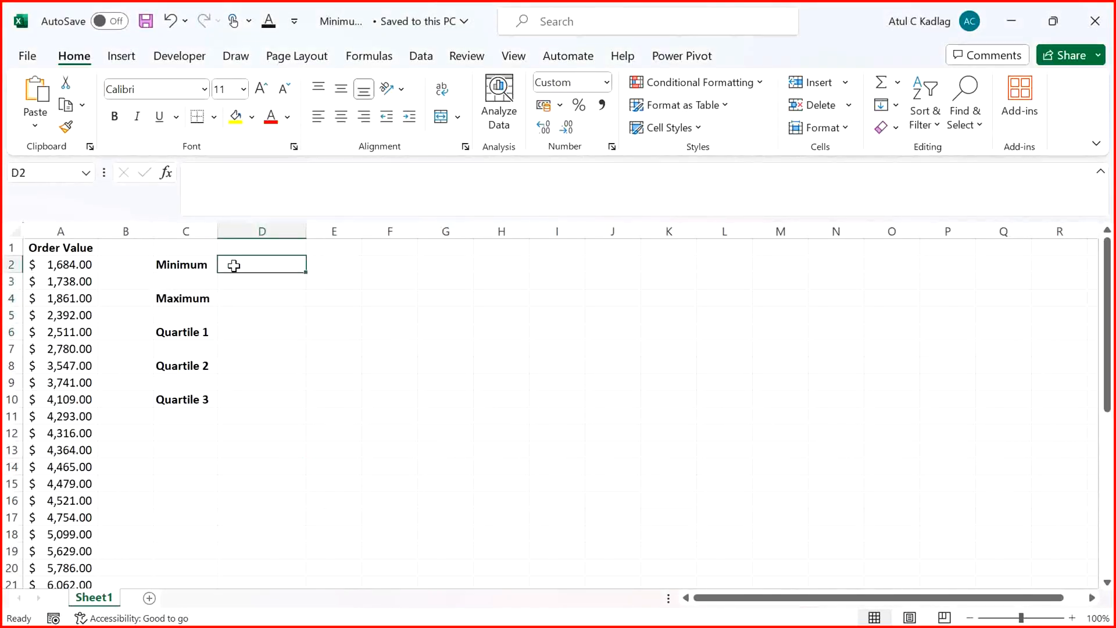
Examine the summary statistics for all Order Value entries in A2:A40
{"action": "left_click", "coordinate": [67, 264]}
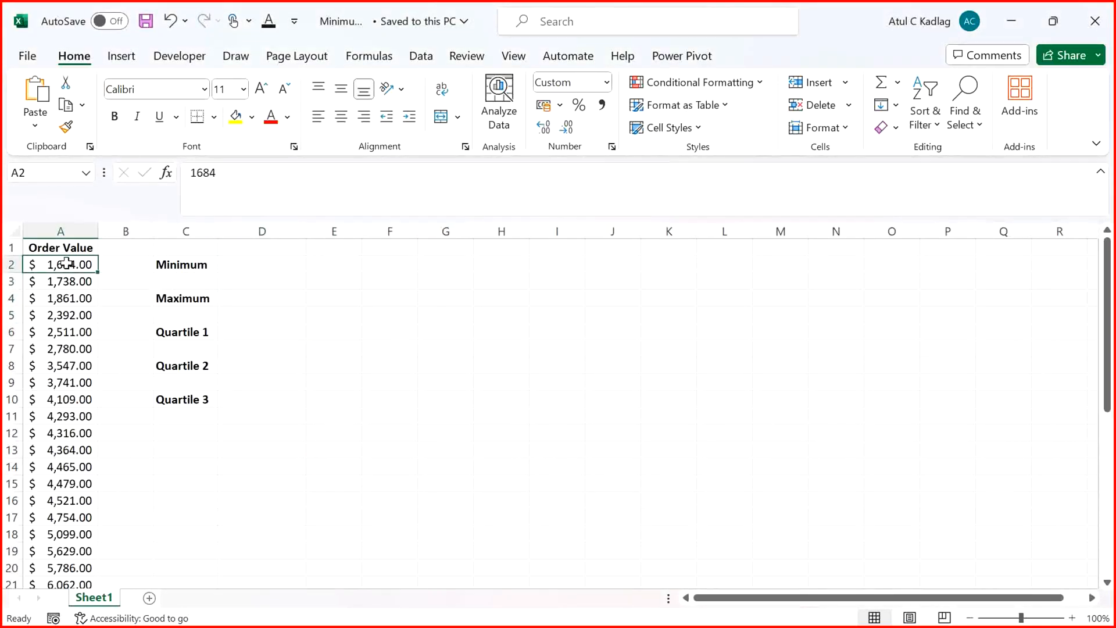
{"action": "key", "text": "ctrl+shift+Down"}
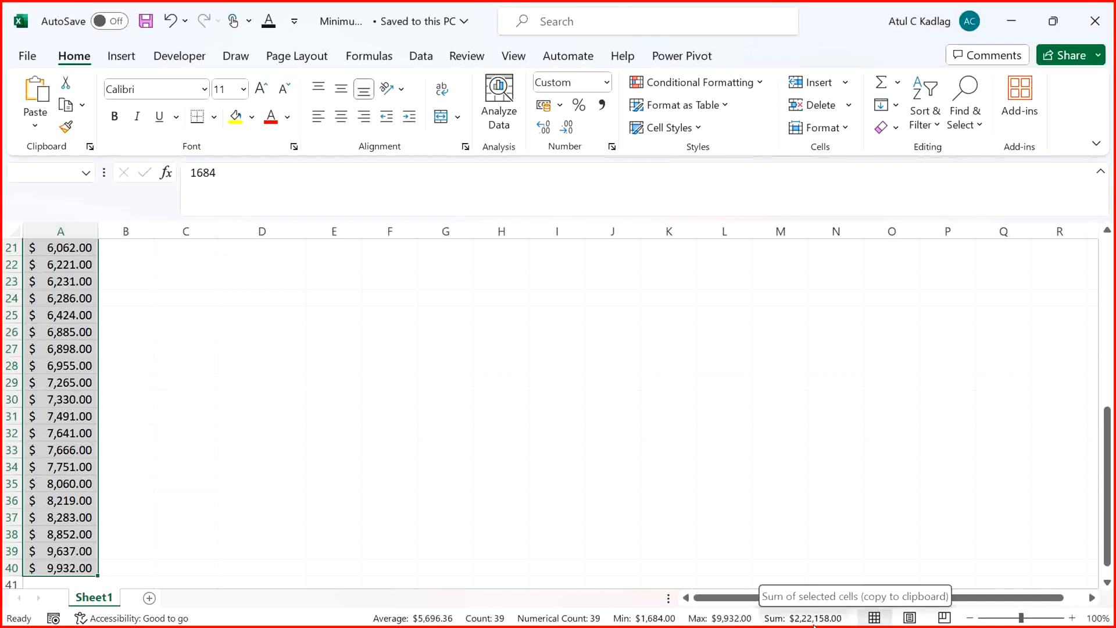
{"action": "left_click", "coordinate": [210, 418]}
{"action": "key", "text": "ctrl+Up"}
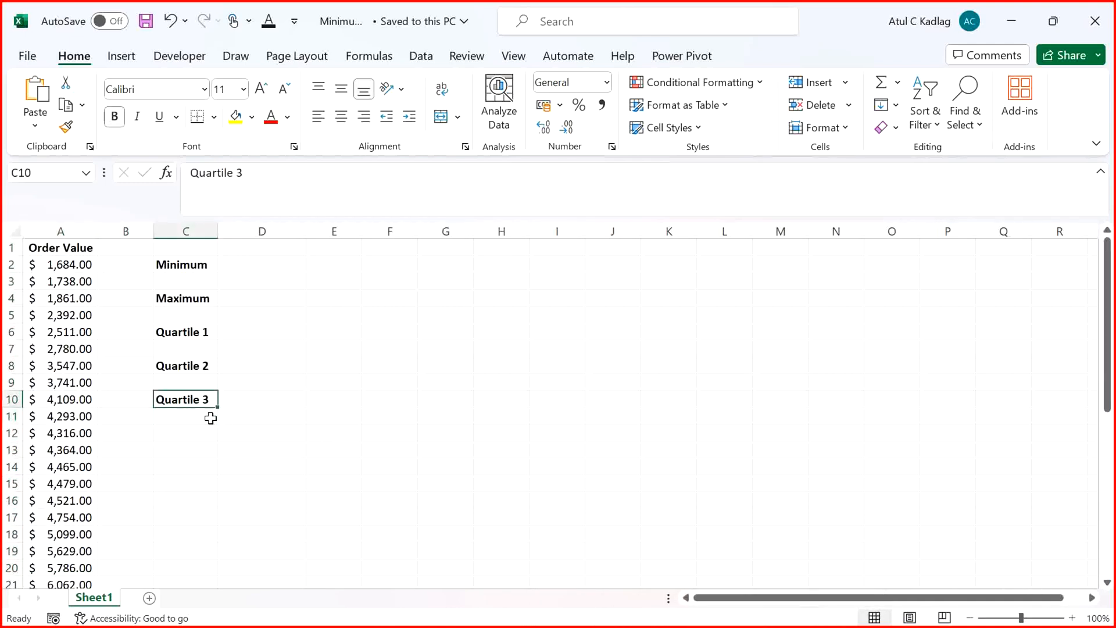
Calculate the minimum of the Order Value range A2:A40 in cell D2 with the MIN function
{"action": "key", "text": "Up"}
{"action": "key", "text": "Up"}
{"action": "key", "text": "Up"}
{"action": "key", "text": "Up"}
{"action": "key", "text": "Up"}
{"action": "key", "text": "Up"}
{"action": "key", "text": "Up"}
{"action": "key", "text": "Up"}
{"action": "key", "text": "Right"}
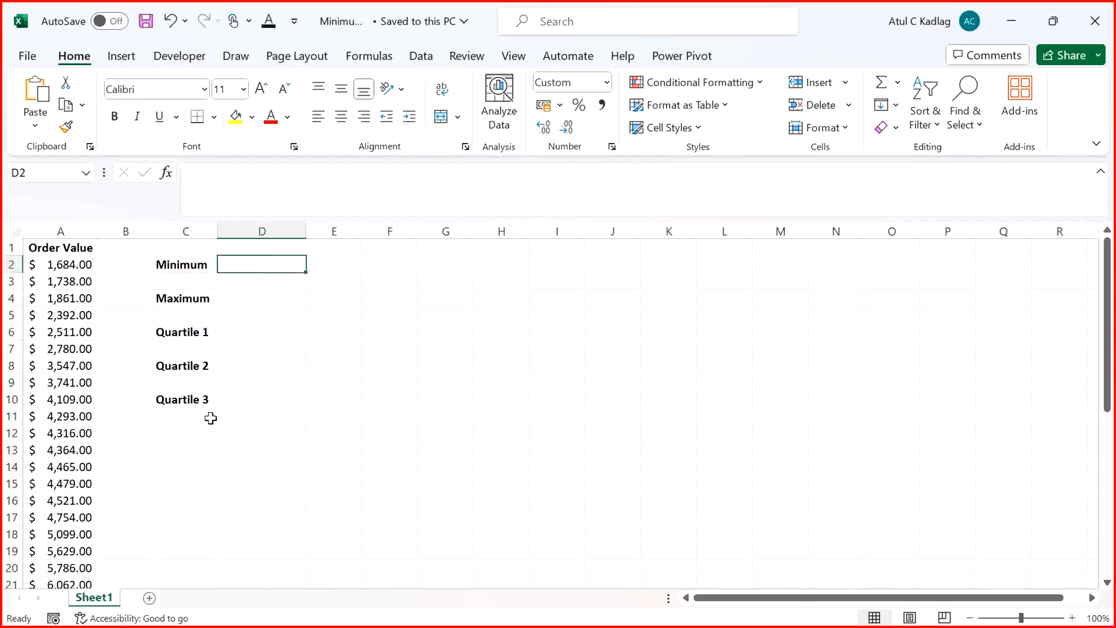
{"action": "type", "text": "=MIN("}
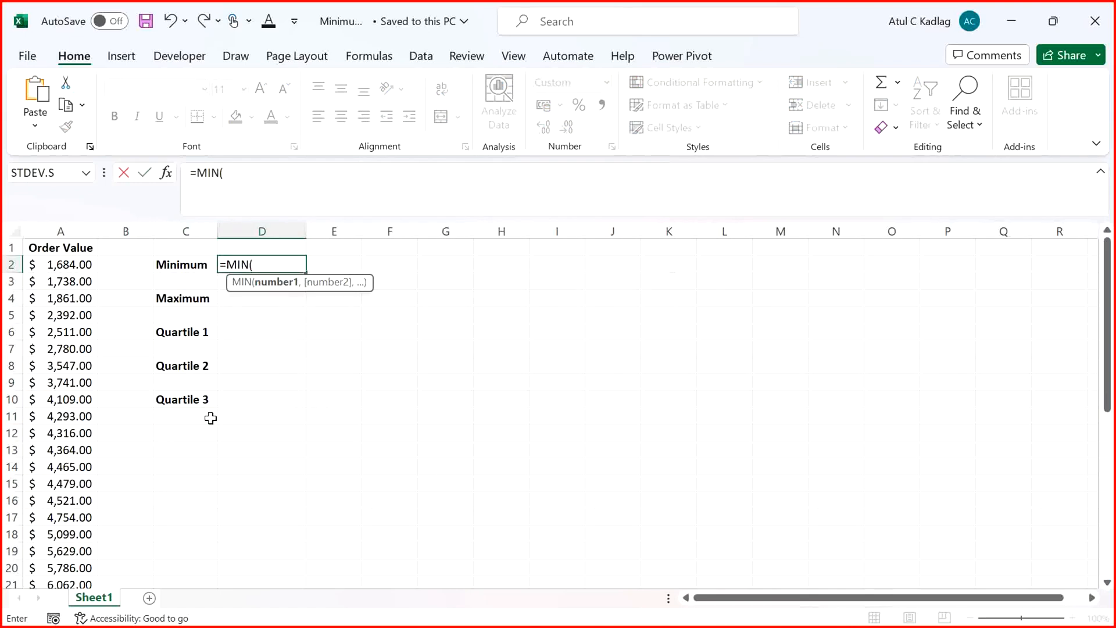
{"action": "left_click", "coordinate": [64, 260]}
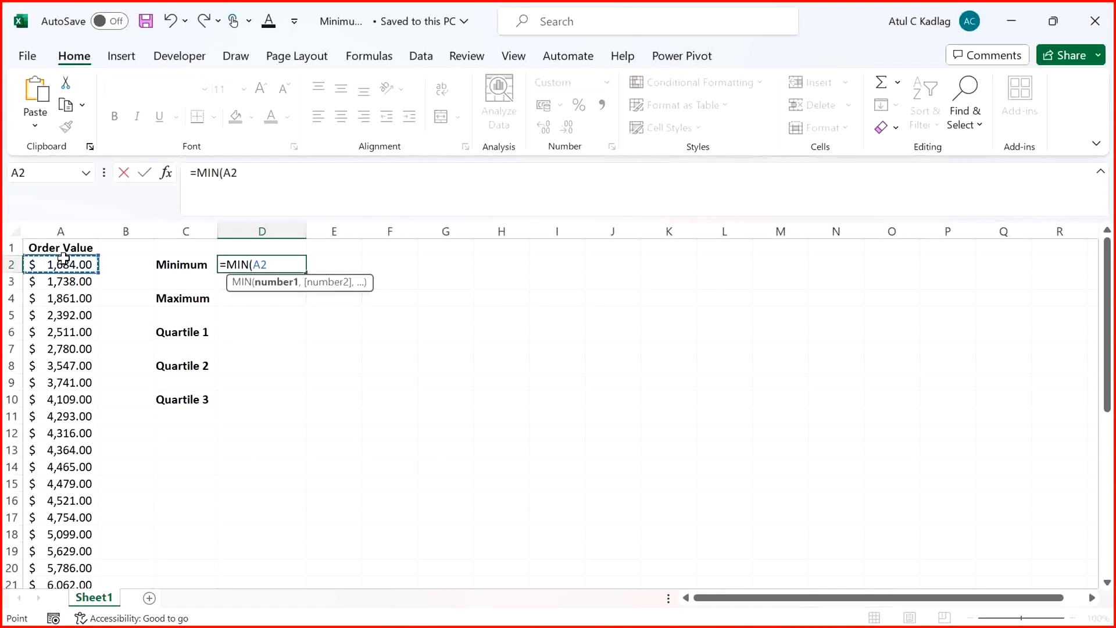
{"action": "key", "text": "ctrl+shift+Down"}
{"action": "key", "text": "ctrl+Return"}
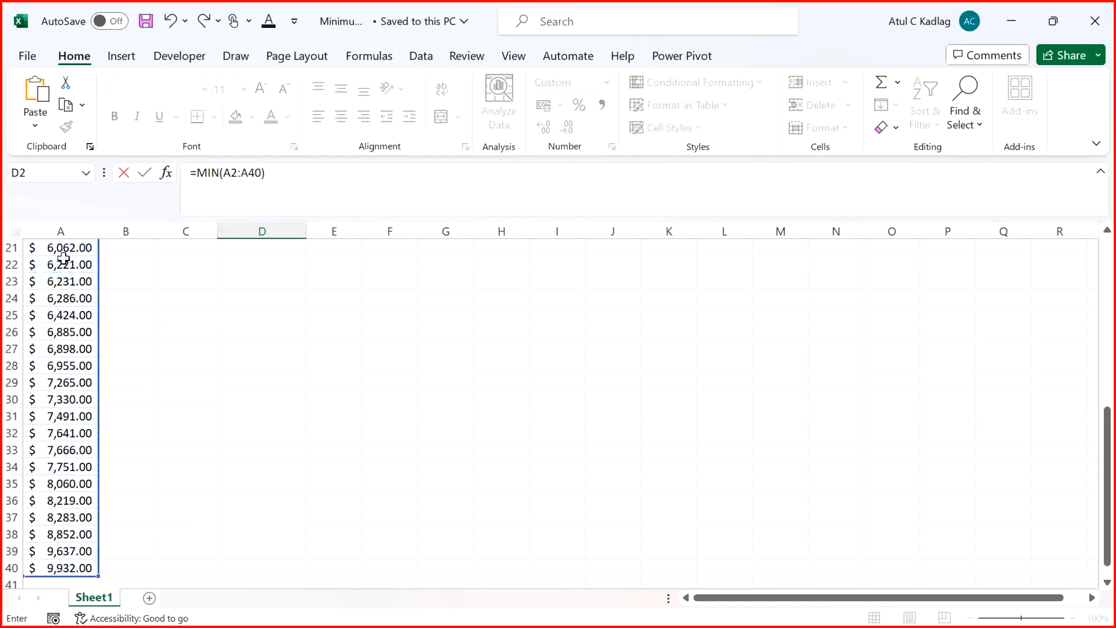
{"action": "key", "text": "Down"}
{"action": "key", "text": "Down"}
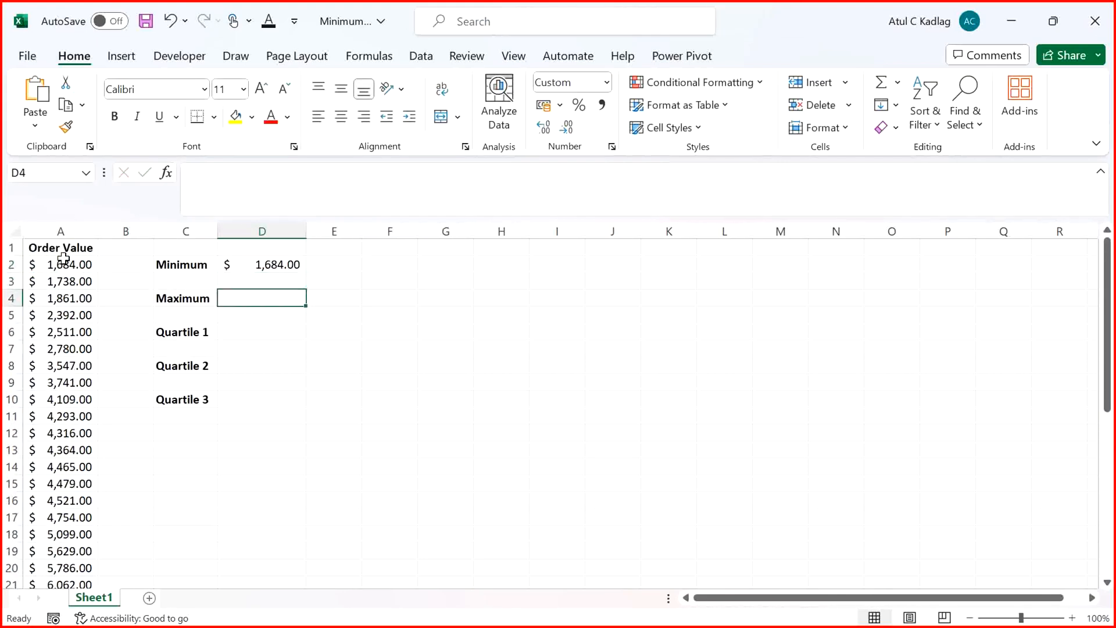
Copy the MIN formula for A2:A40 from cell D2 into cell D4 beside the Maximum label, keeping its range
{"action": "key", "text": "Up"}
{"action": "key", "text": "Up"}
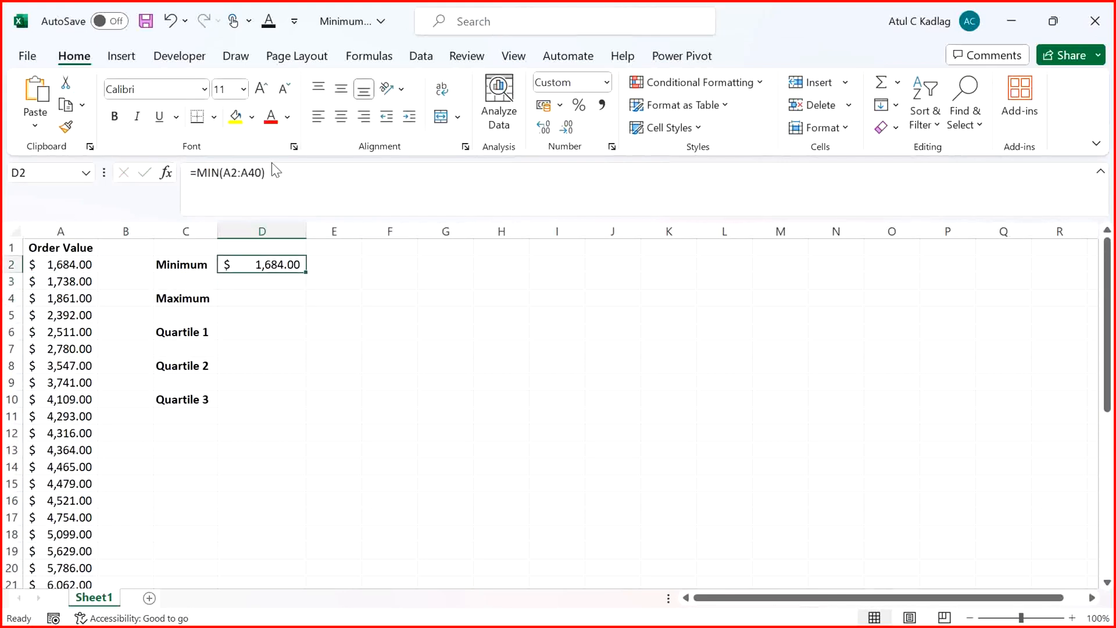
{"action": "left_click_drag", "start_coordinate": [289, 172], "coordinate": [173, 176]}
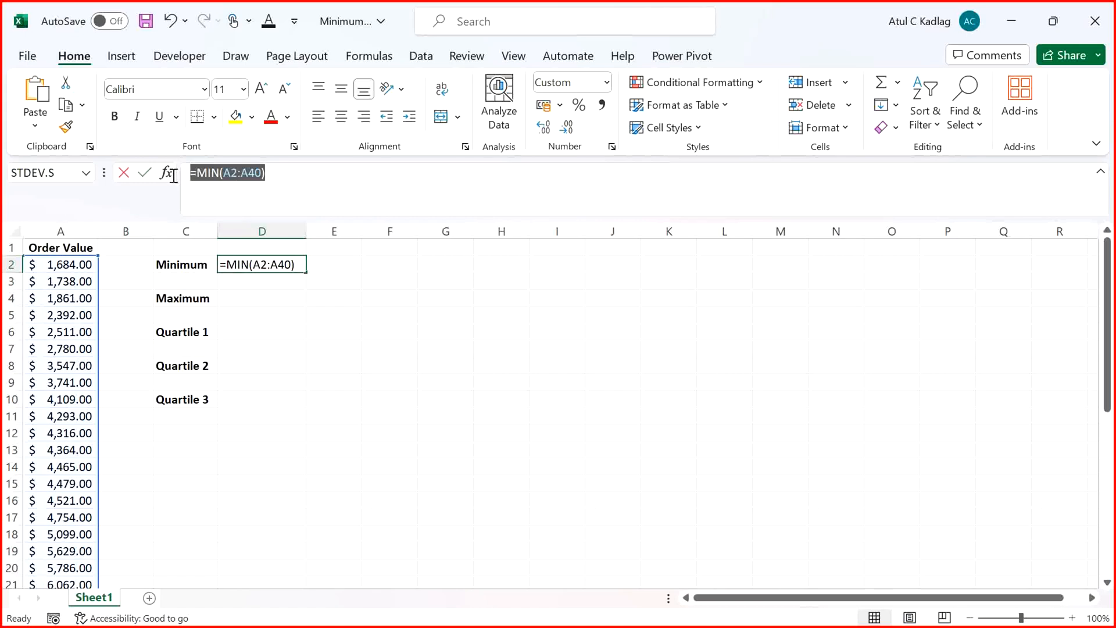
{"action": "left_click", "coordinate": [251, 299]}
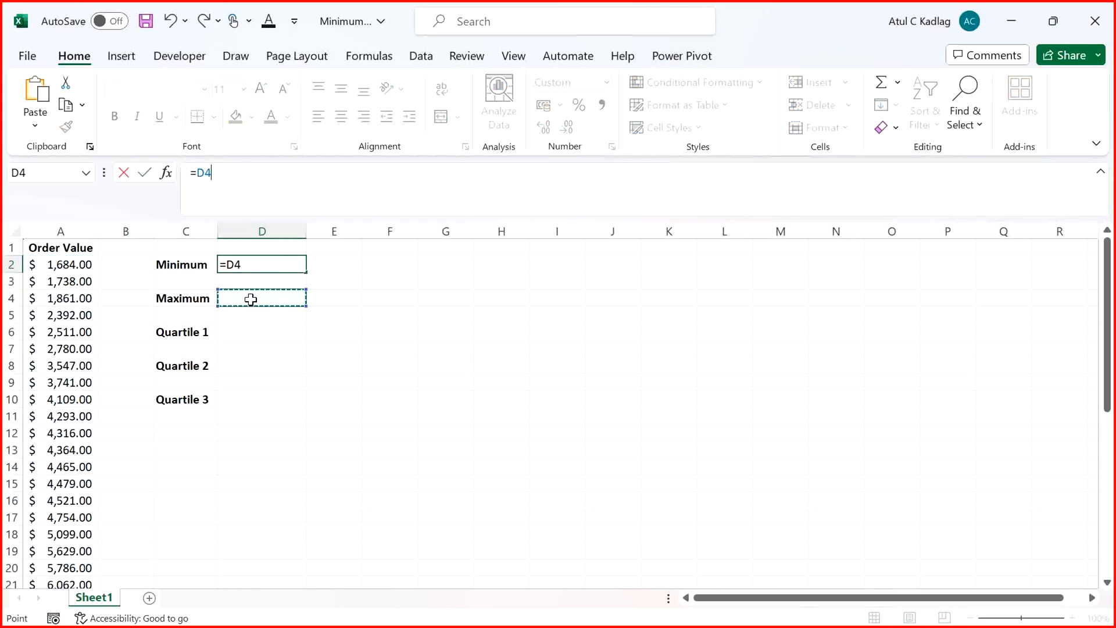
{"action": "key", "text": "Escape"}
{"action": "key", "text": "F2"}
{"action": "double_click", "coordinate": [251, 299]}
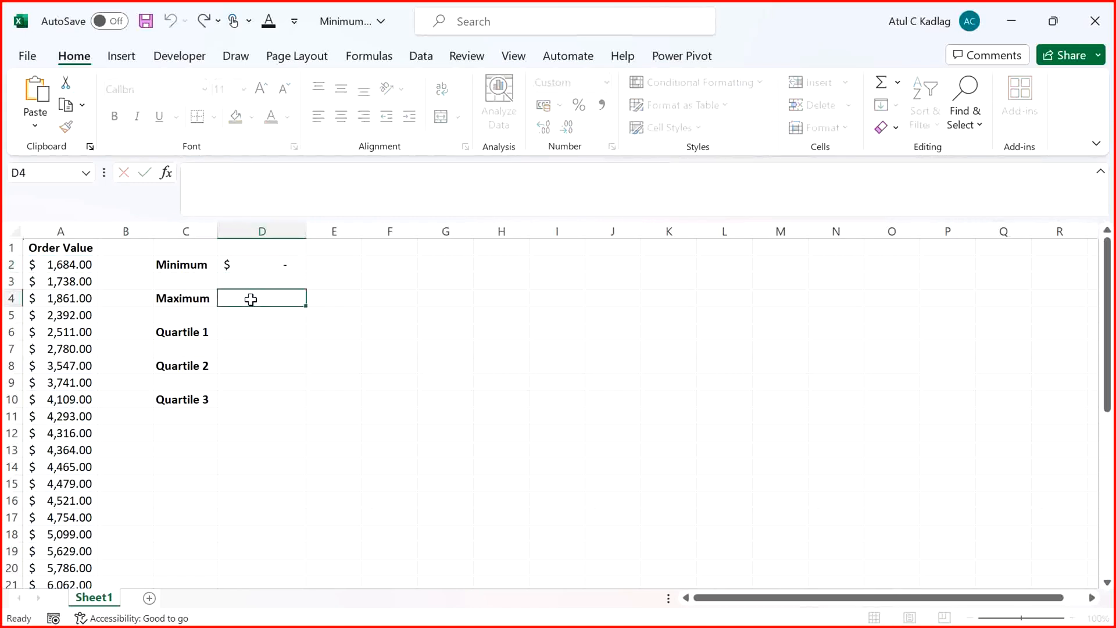
{"action": "key", "text": "ctrl+v"}
{"action": "key", "text": "Left"}
{"action": "key", "text": "Left"}
{"action": "key", "text": "Left"}
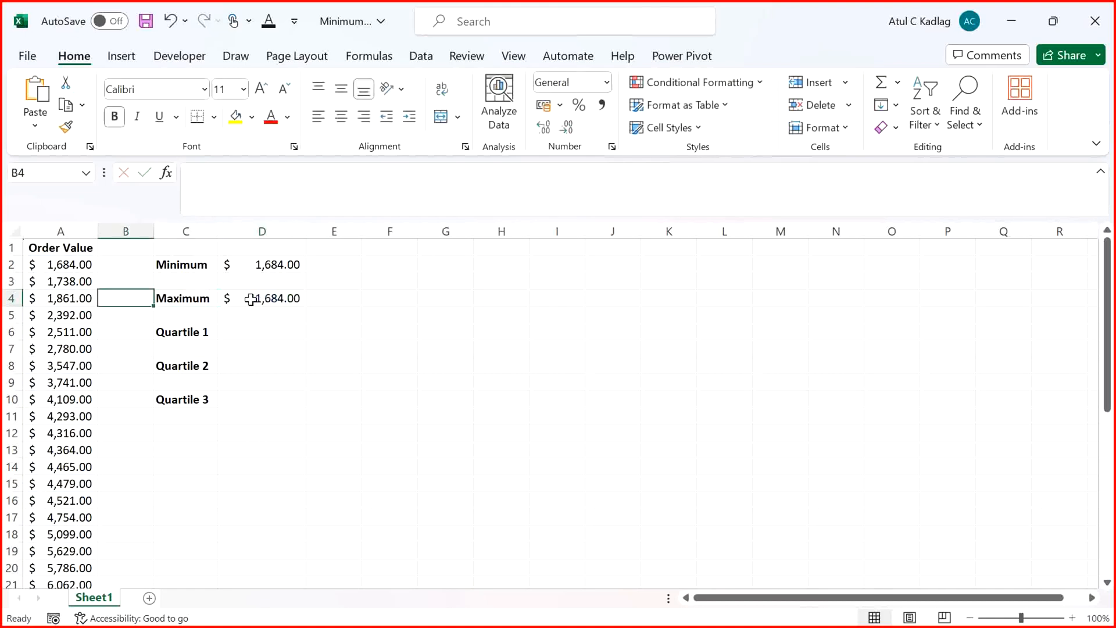
Change the function in cell D4 to MAX so that it returns the maximum of A2:A40
{"action": "key", "text": "Right"}
{"action": "key", "text": "Right"}
{"action": "key", "text": "Right"}
{"action": "key", "text": "F2"}
{"action": "left_click", "coordinate": [251, 300]}
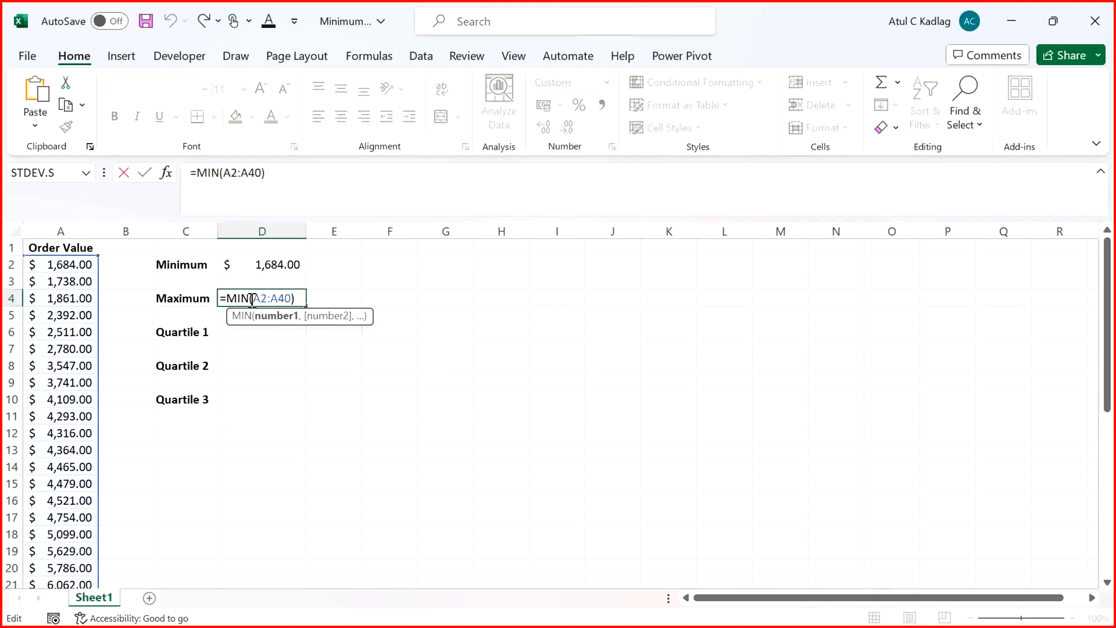
{"action": "key", "text": "BackSpace"}
{"action": "key", "text": "BackSpace"}
{"action": "type", "text": "AX"}
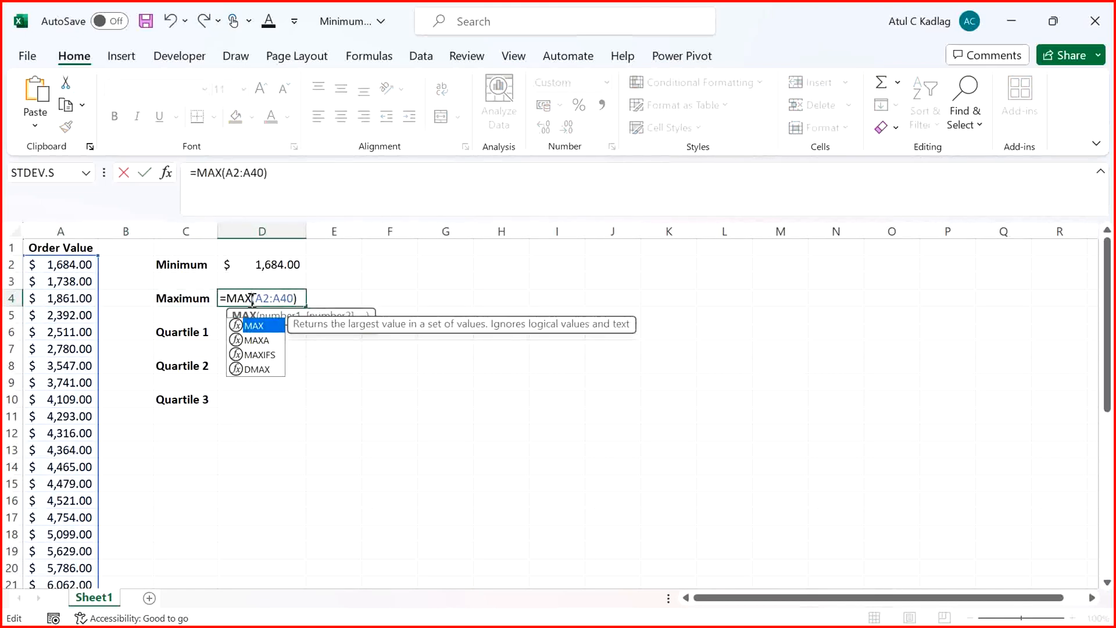
{"action": "key", "text": "Return"}
{"action": "left_click", "coordinate": [251, 299]}
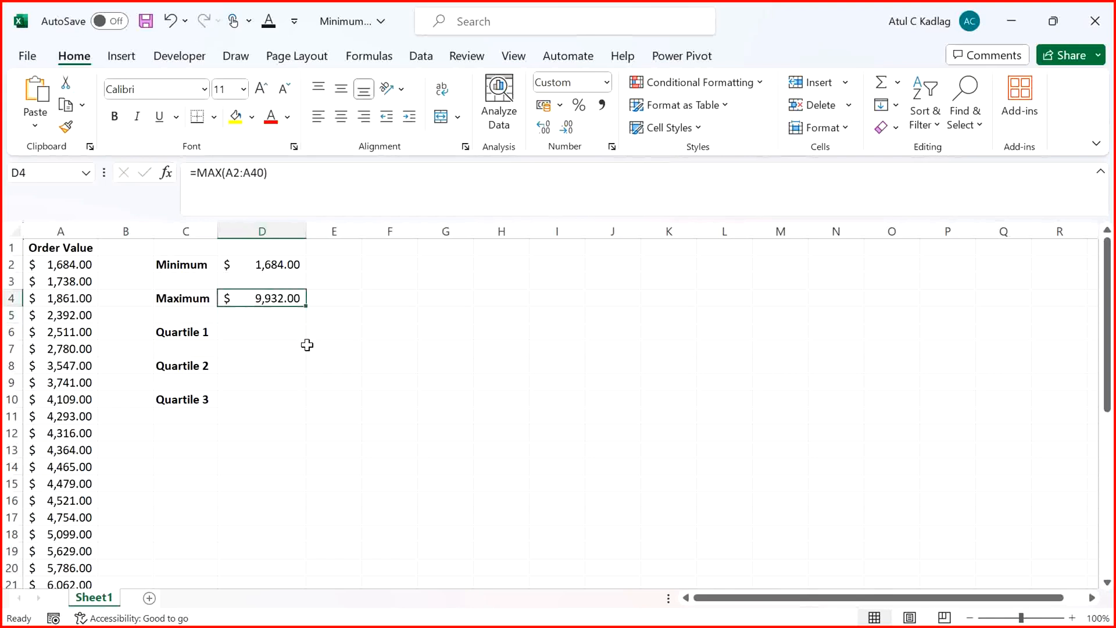
Start a quartile formula in cell D6 beside the Quartile 1 label, comparing the exclusive and inclusive variants and choosing QUARTILE.EXC
{"action": "left_click", "coordinate": [262, 317]}
{"action": "left_click", "coordinate": [255, 334]}
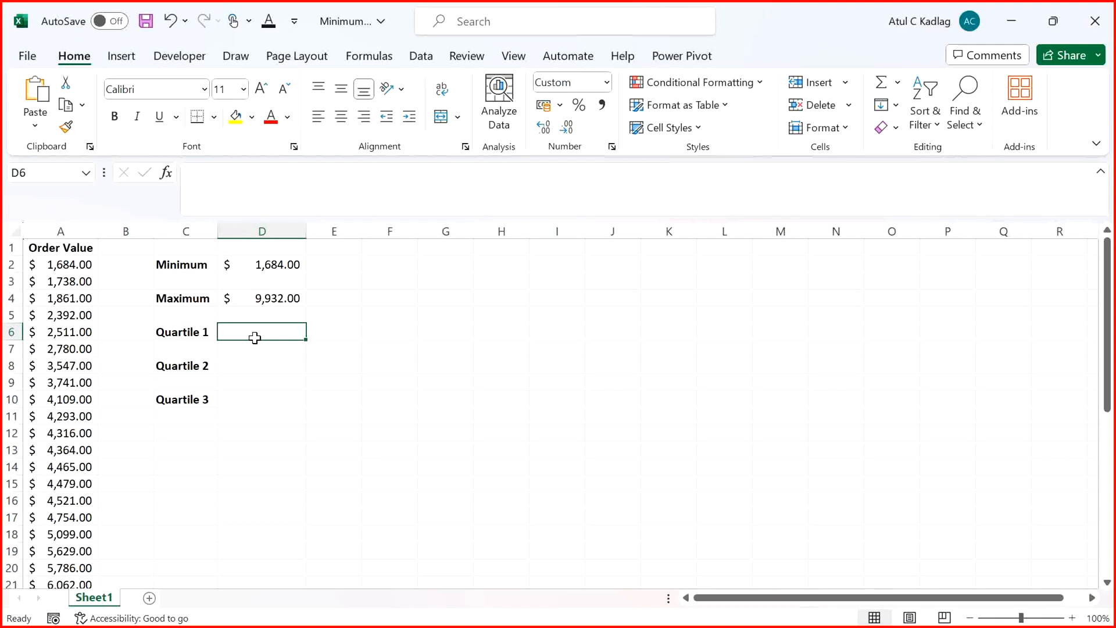
{"action": "type", "text": "="}
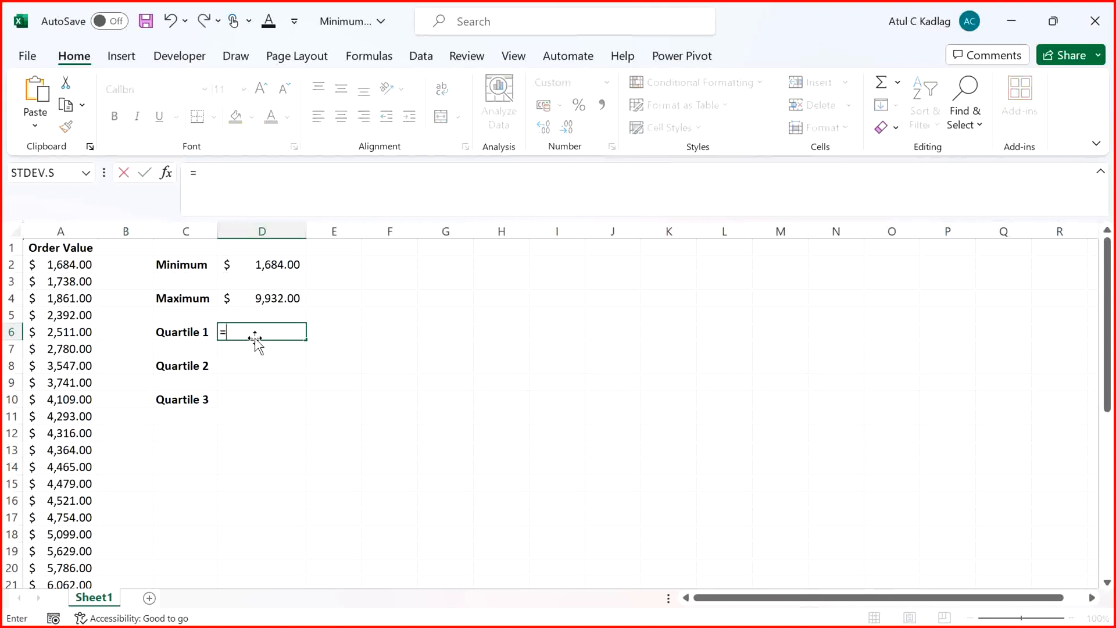
{"action": "type", "text": "QUARt"}
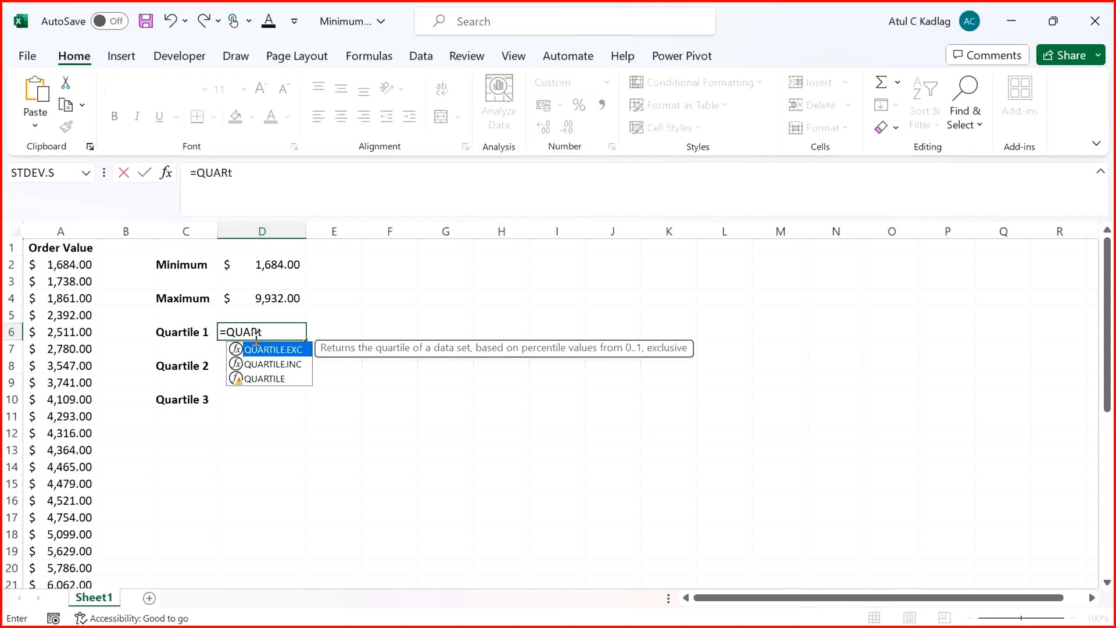
{"action": "key", "text": "Down"}
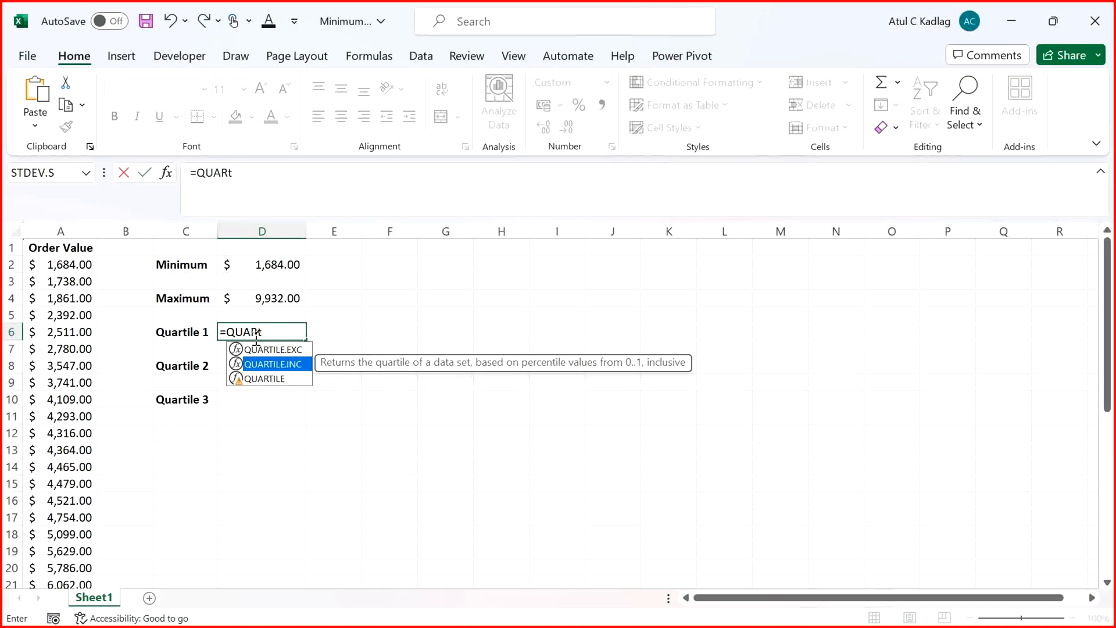
{"action": "key", "text": "Up"}
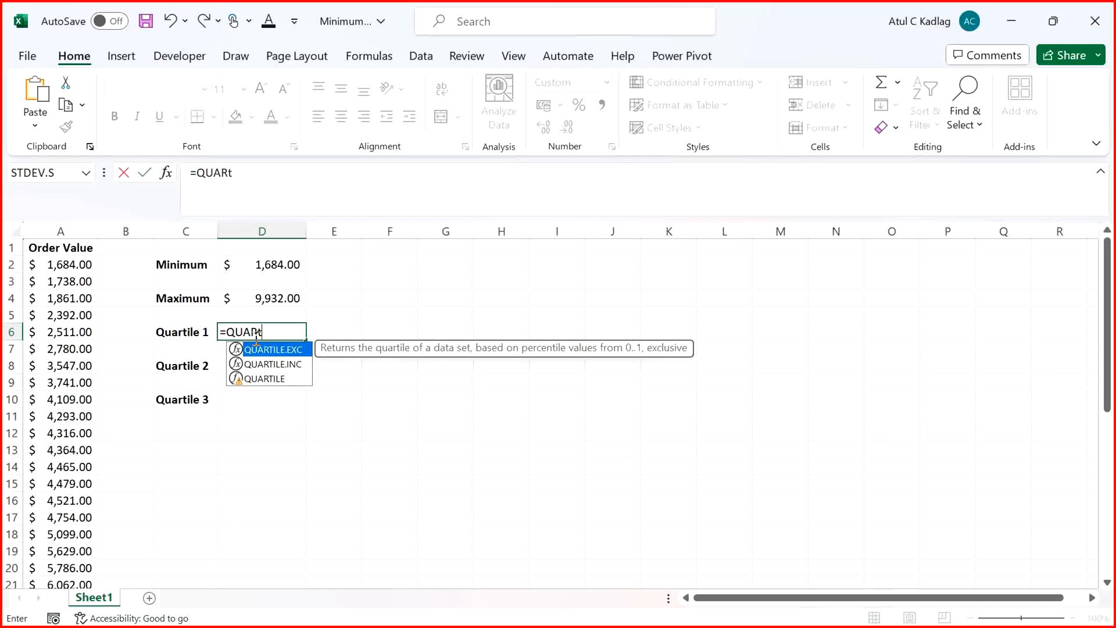
{"action": "key", "text": "Down"}
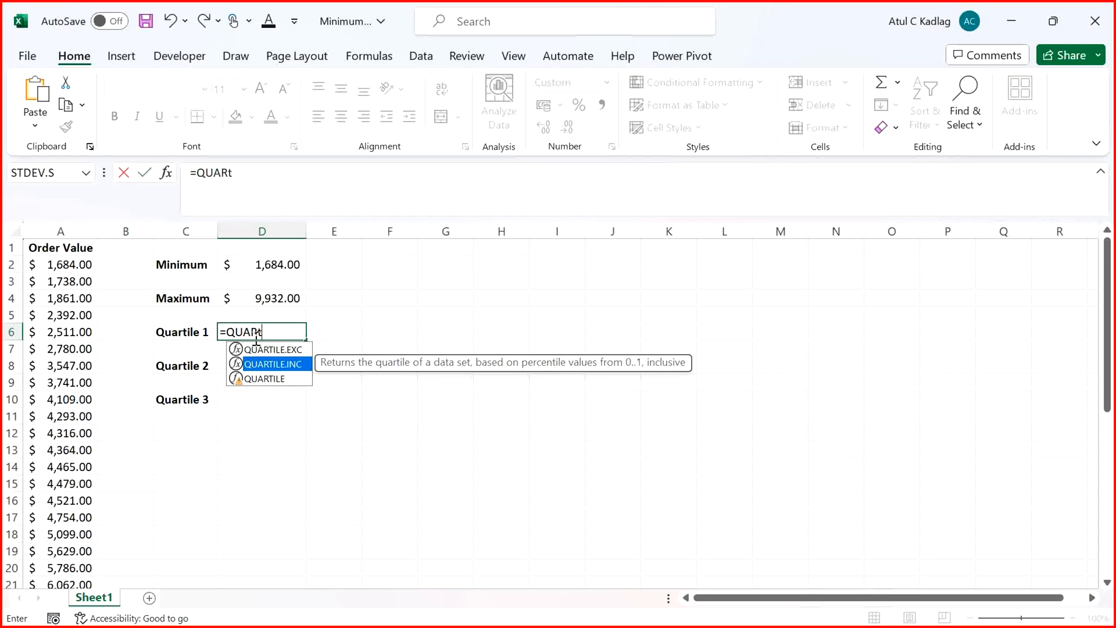
{"action": "key", "text": "Up"}
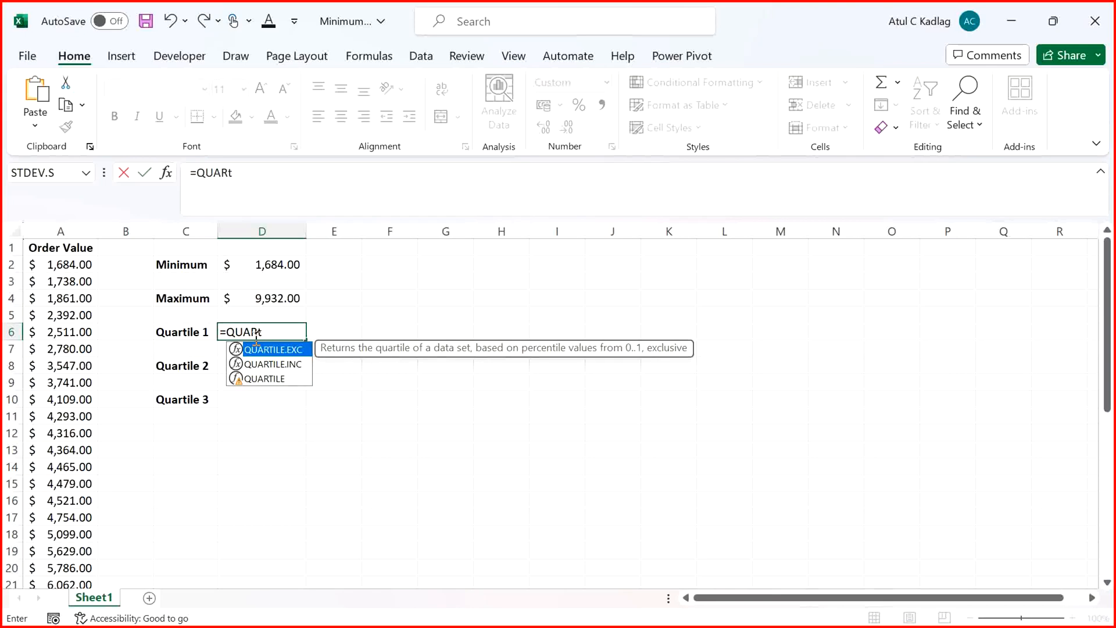
{"action": "key", "text": "Down"}
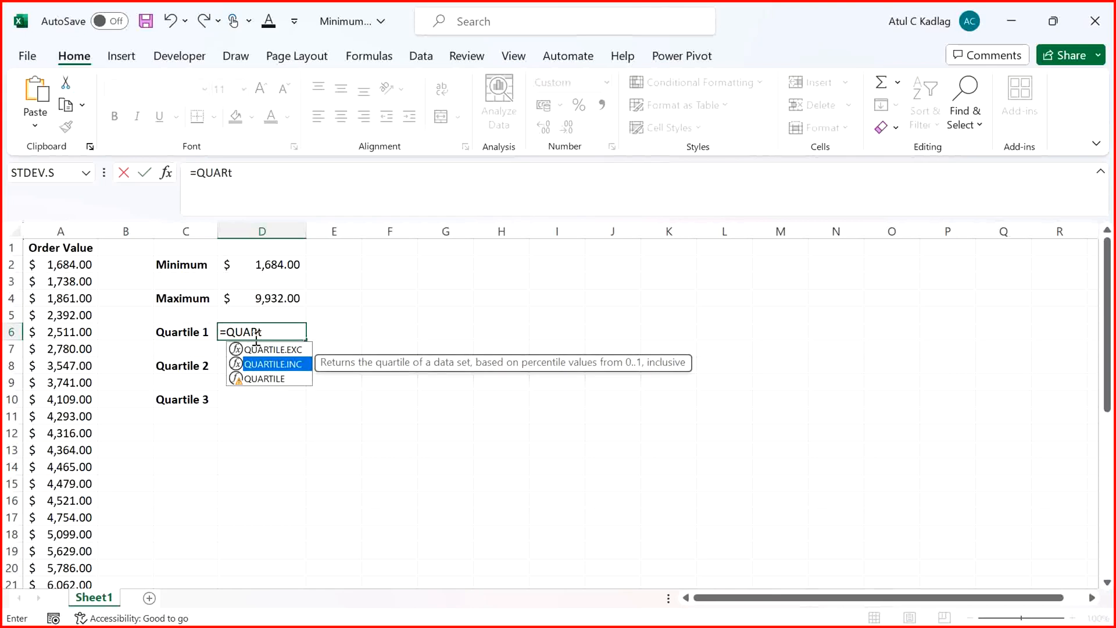
{"action": "key", "text": "Up"}
{"action": "key", "text": "Tab"}
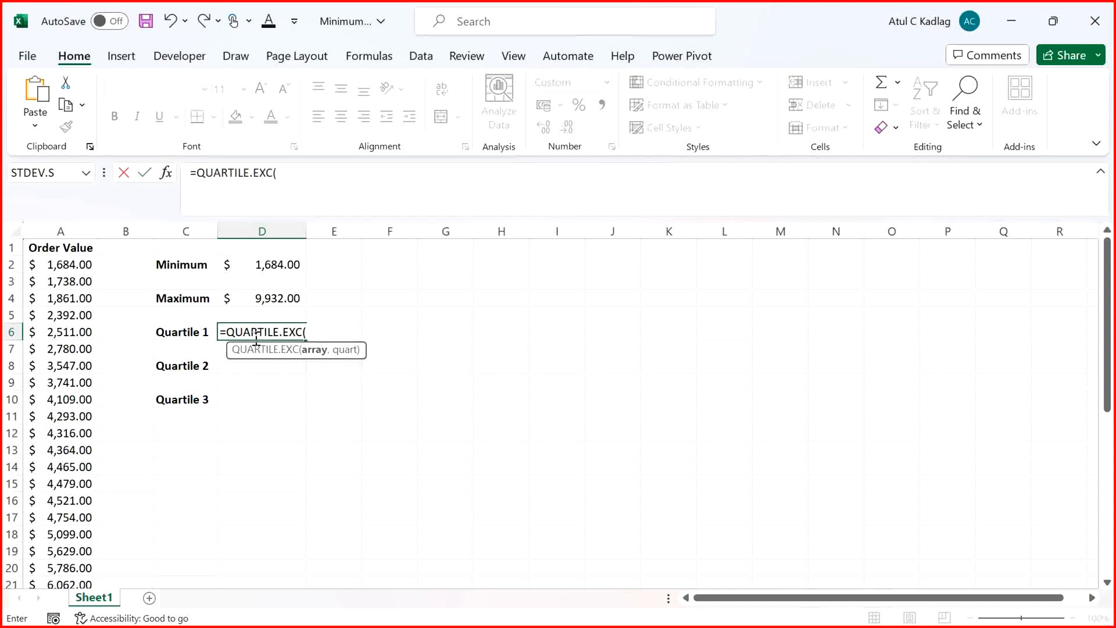
Complete the QUARTILE.EXC formula in D6 with the Order Value range A2:A40 and quartile number 1
{"action": "left_click", "coordinate": [69, 260]}
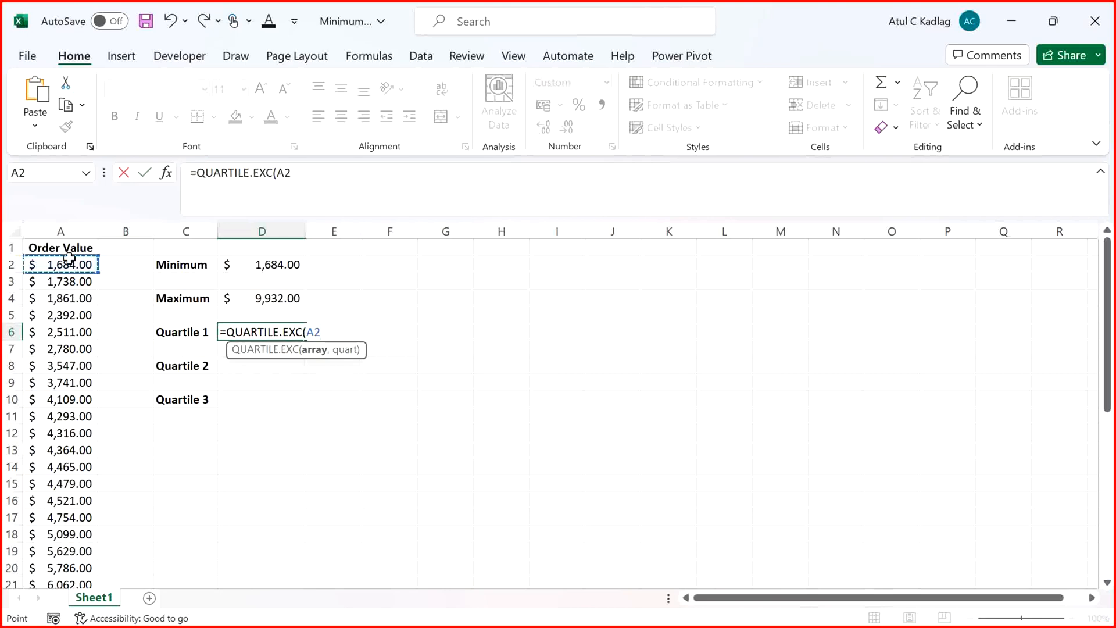
{"action": "key", "text": "ctrl+shift+Down"}
{"action": "type", "text": ")"}
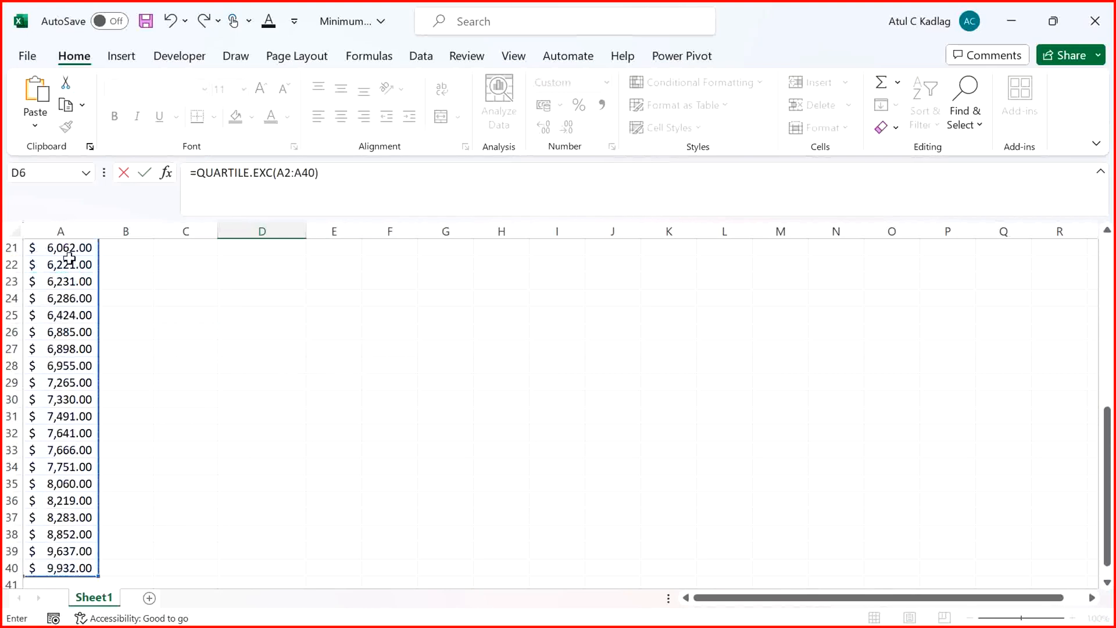
{"action": "left_click_drag", "start_coordinate": [1095, 465], "coordinate": [1096, 300]}
{"action": "key", "text": "BackSpace"}
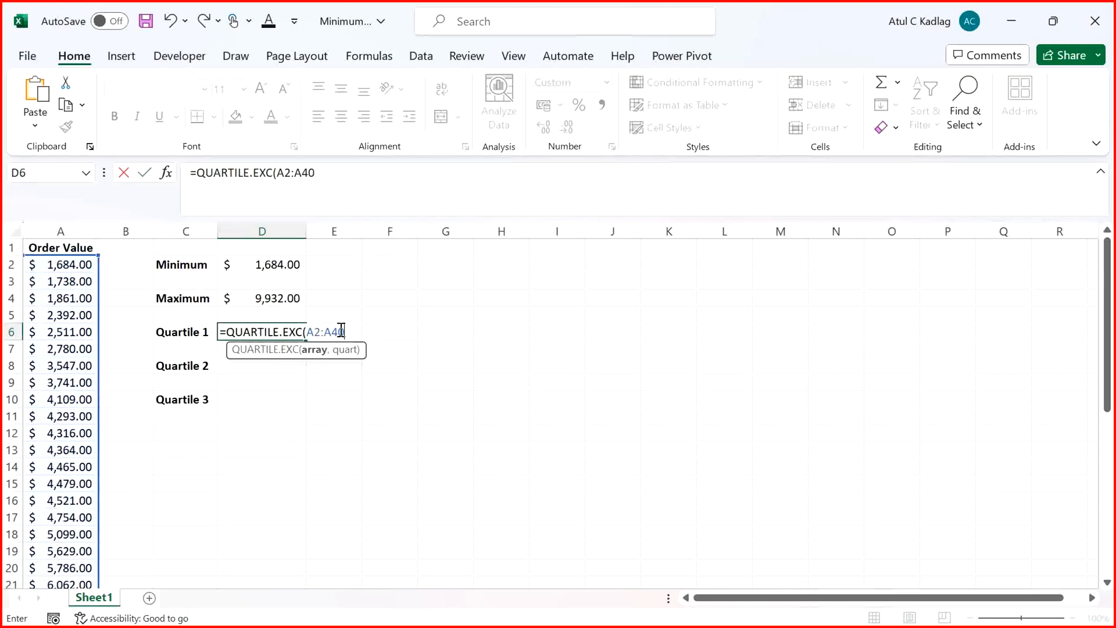
{"action": "type", "text": ","}
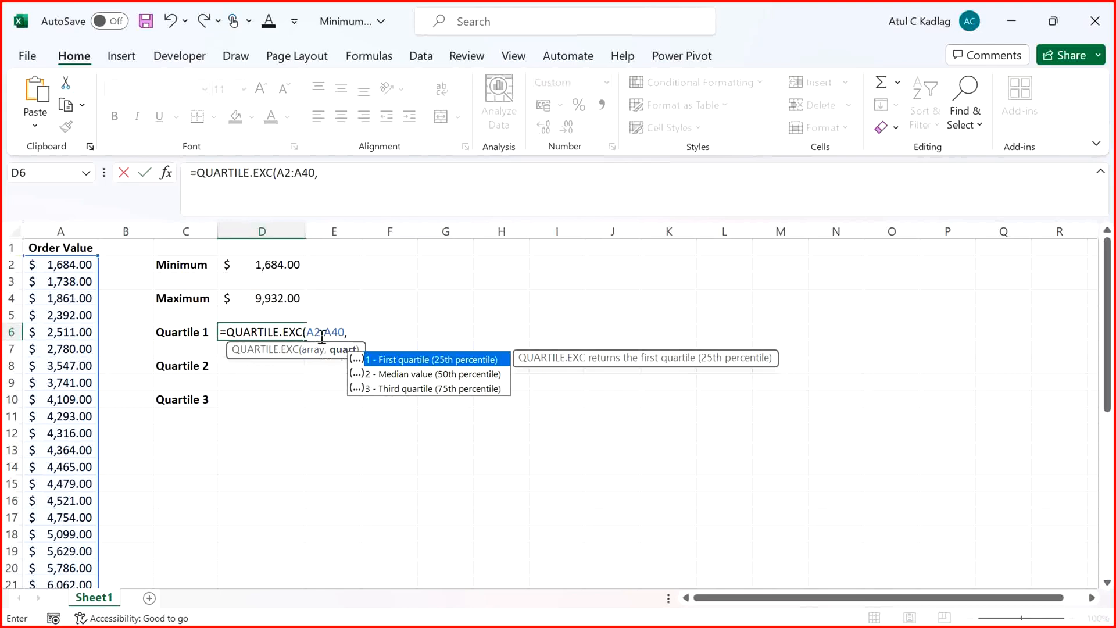
{"action": "type", "text": "1"}
{"action": "type", "text": ")"}
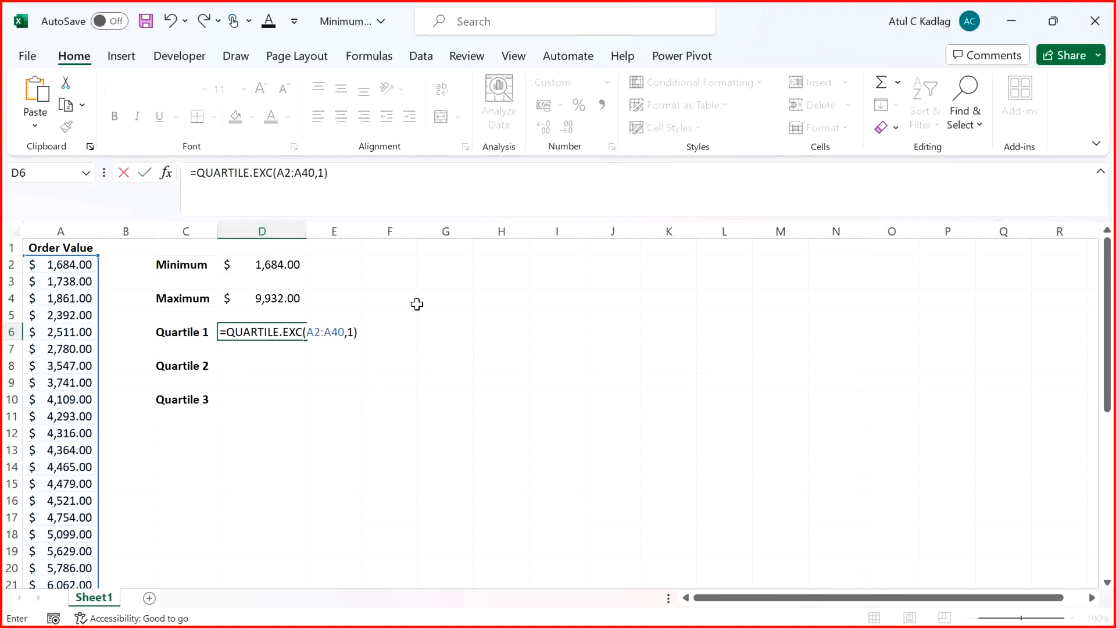
{"action": "key", "text": "Return"}
{"action": "key", "text": "Up"}
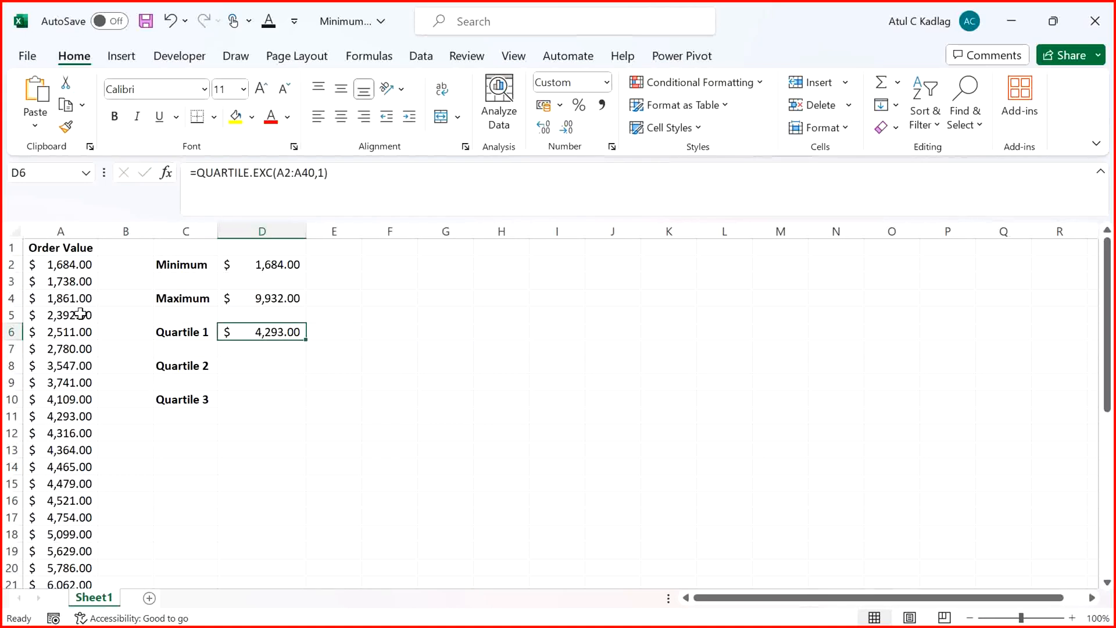
Highlight the first-quartile order value in cell A11 with yellow fill and check the smaller values in A2:A10
{"action": "left_click", "coordinate": [61, 419]}
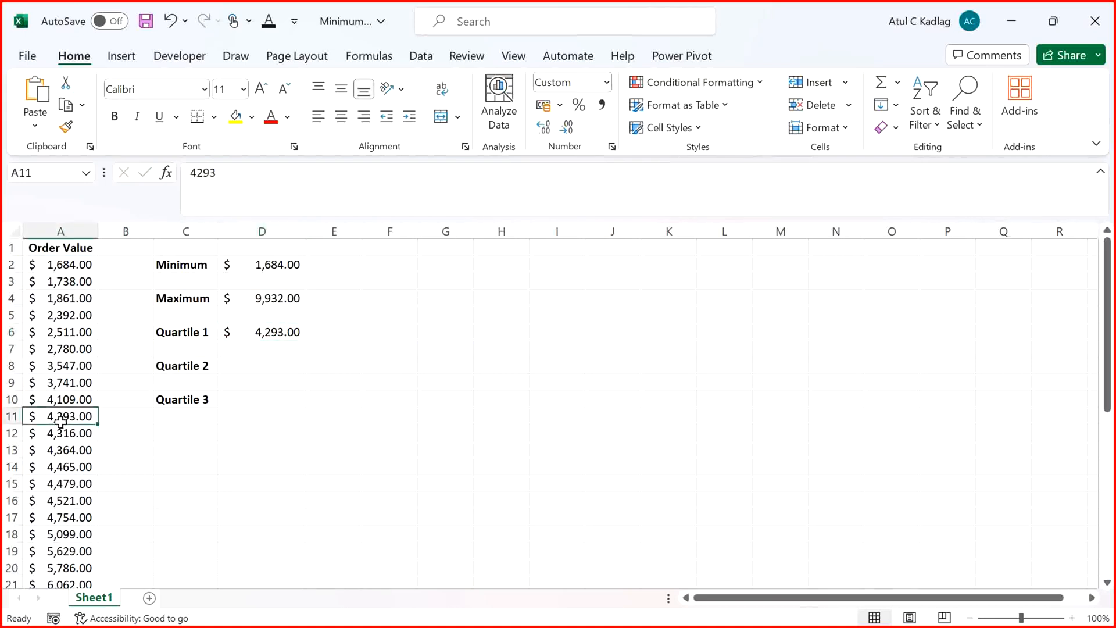
{"action": "left_click", "coordinate": [235, 118]}
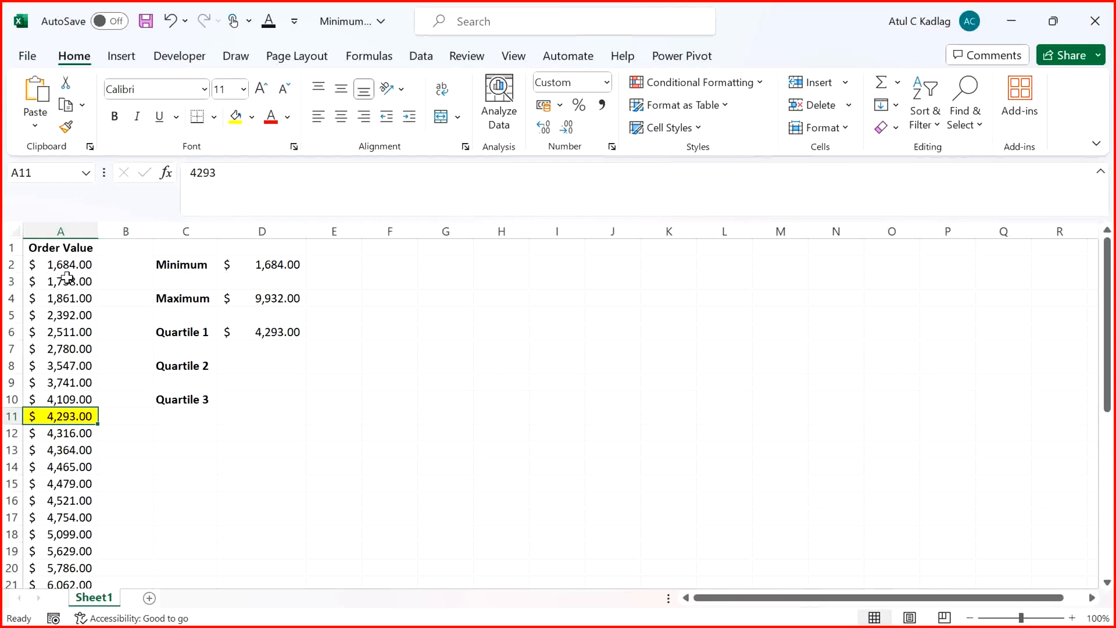
{"action": "left_click_drag", "start_coordinate": [58, 266], "coordinate": [61, 402]}
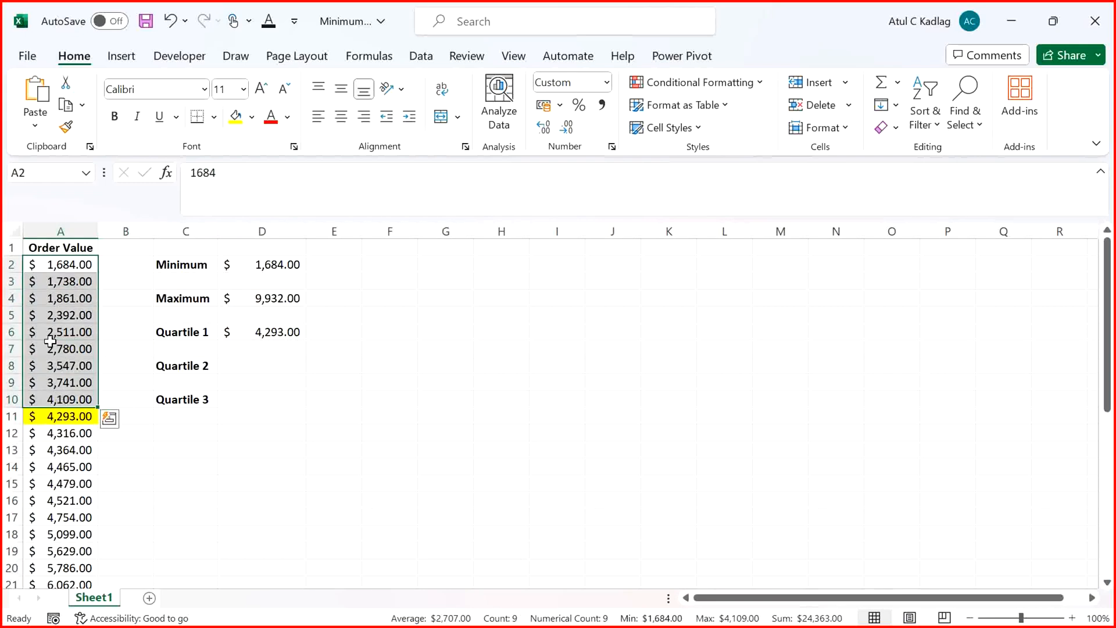
{"action": "left_click", "coordinate": [60, 421]}
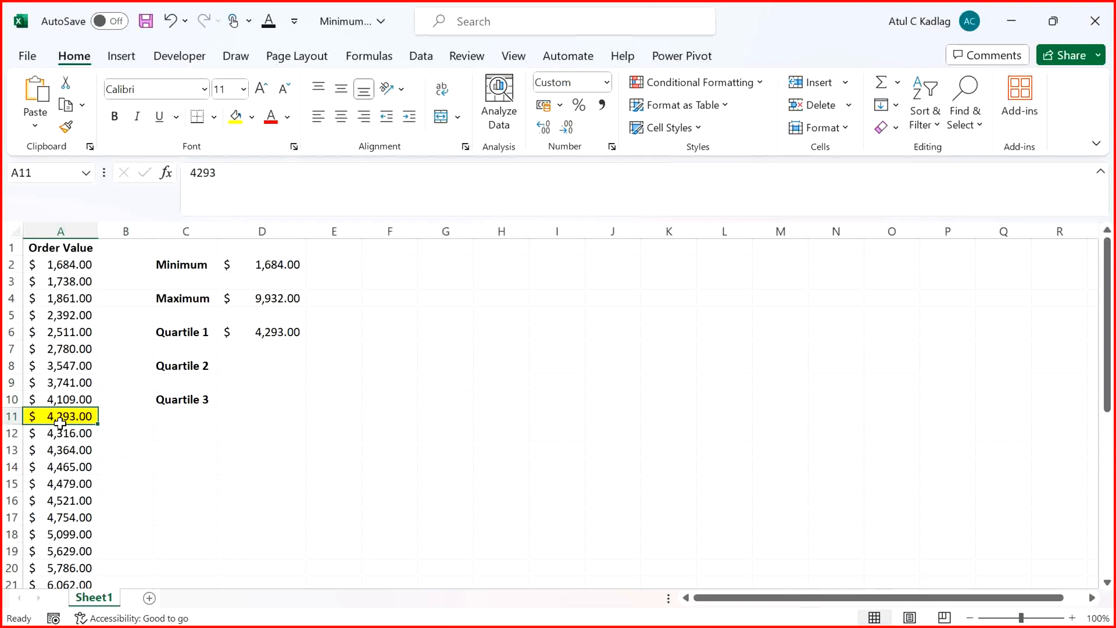
Examine the Order Value entries beyond the highlighted cell A11 and the summary statistics of the whole column
{"action": "key", "text": "Page_Down"}
{"action": "key", "text": "Page_Down"}
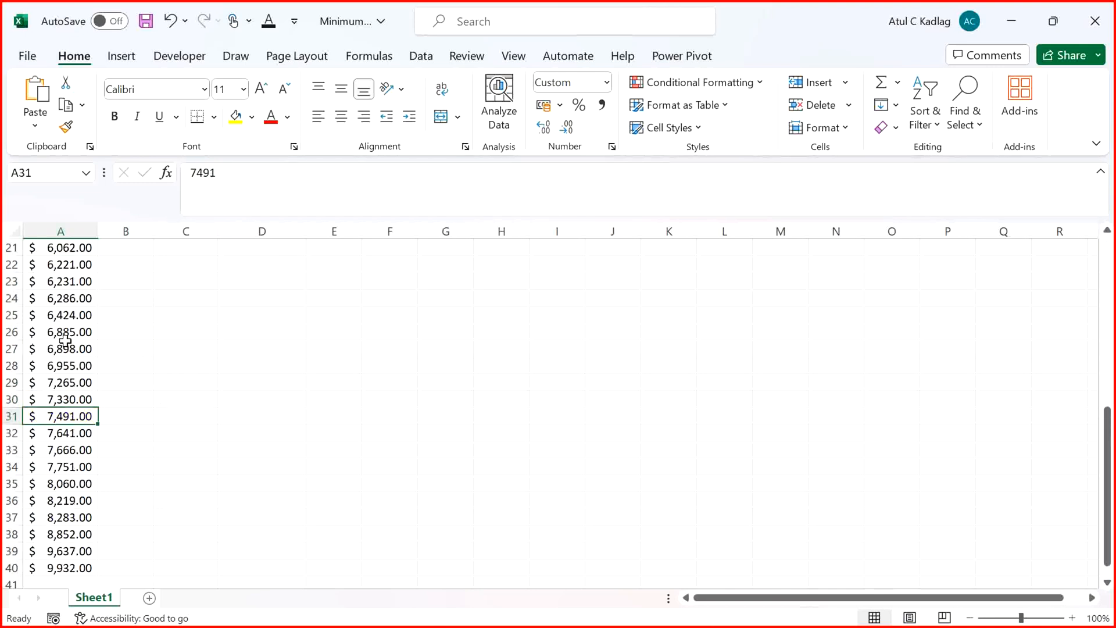
{"action": "key", "text": "Page_Up"}
{"action": "left_click", "coordinate": [49, 563]}
{"action": "key", "text": "ctrl+shift+Up"}
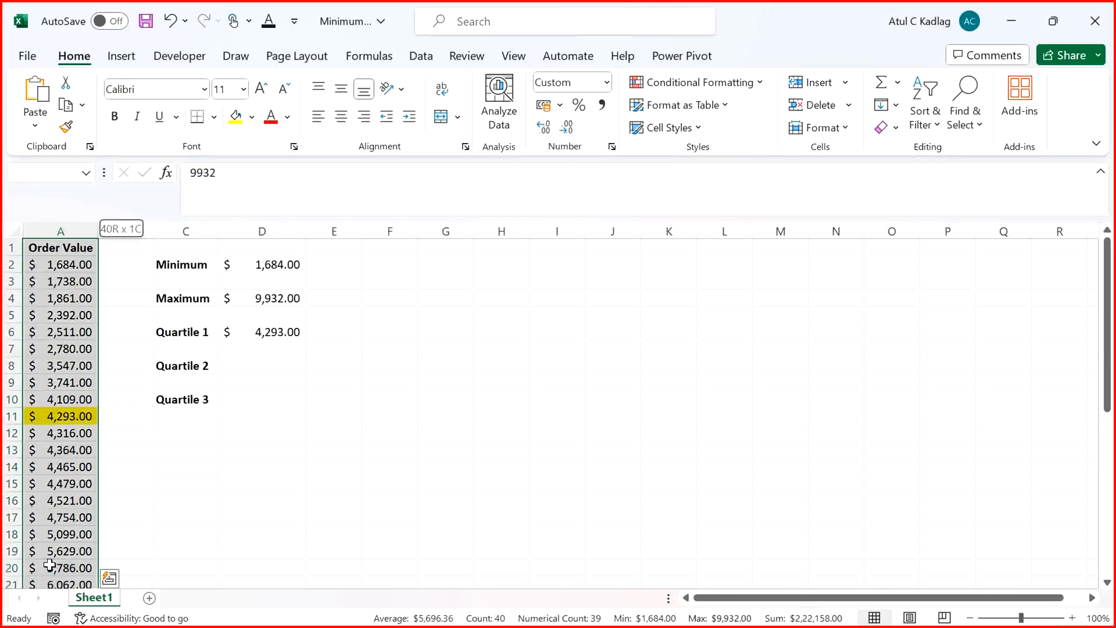
{"action": "key", "text": "Down"}
{"action": "key", "text": "Page_Up"}
{"action": "key", "text": "Page_Up"}
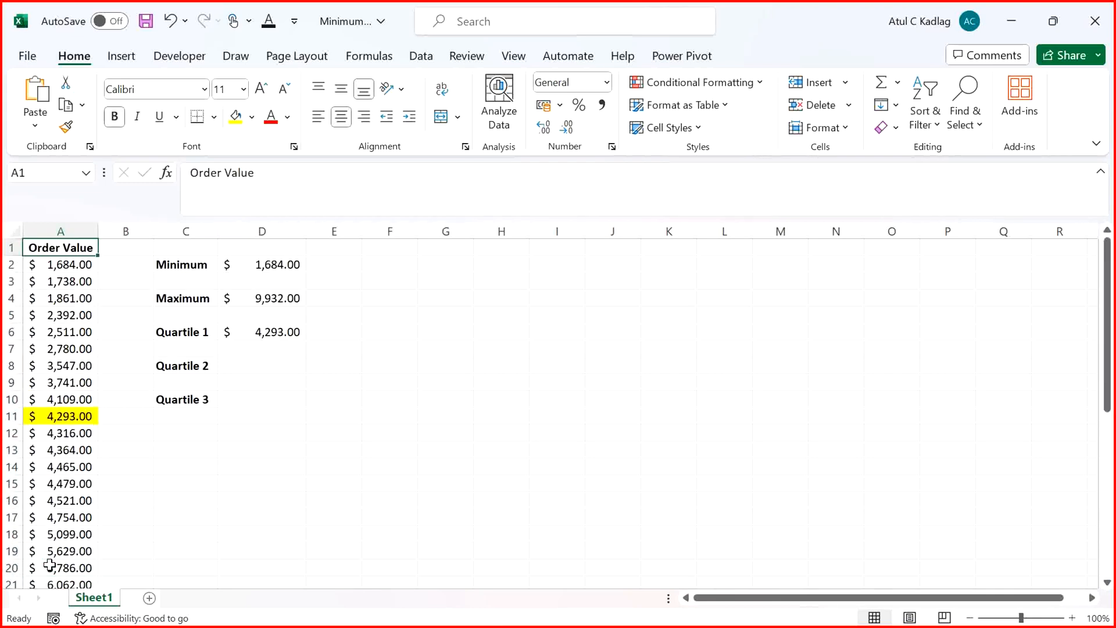
Enter a QUARTILE.EXC formula in D8 for quartile 2 of the Order Value range A2:A40
{"action": "left_click", "coordinate": [262, 363]}
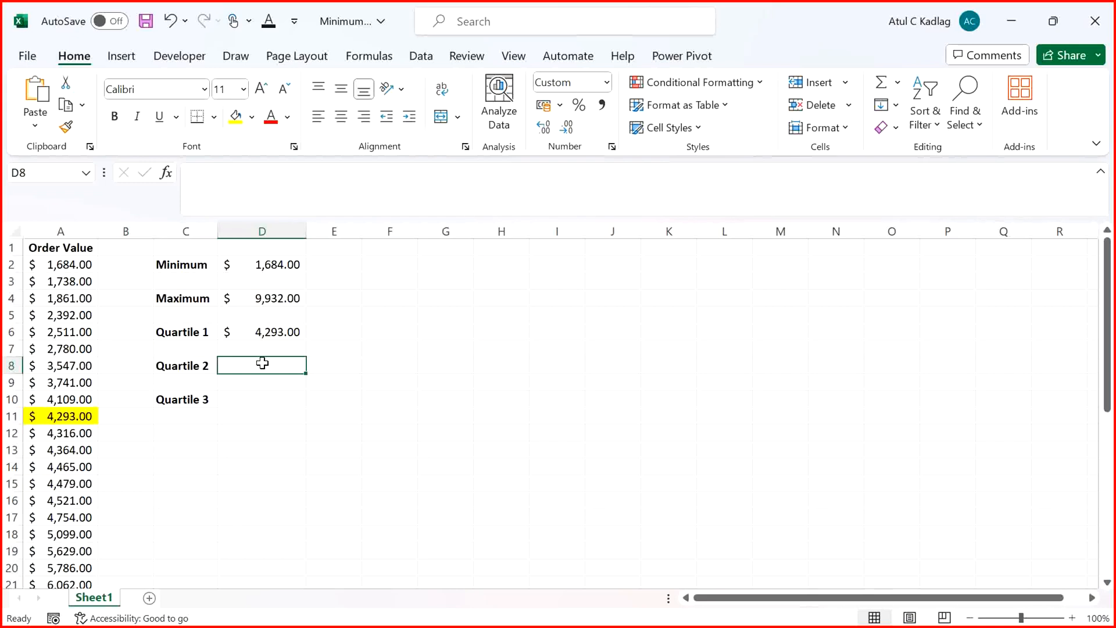
{"action": "type", "text": "=QUA"}
{"action": "key", "text": "Tab"}
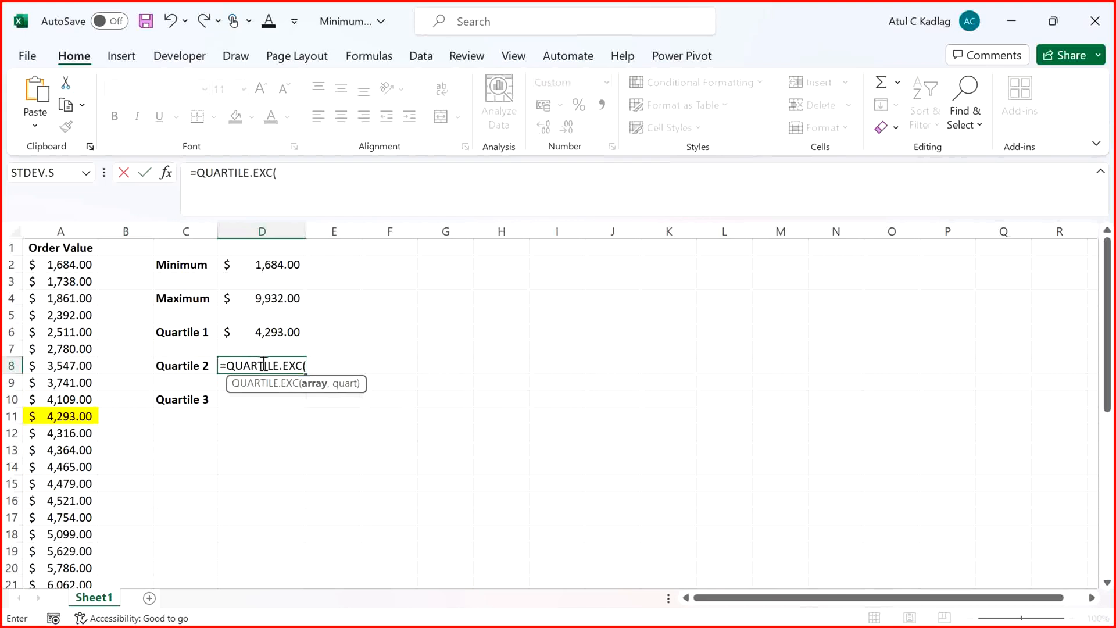
{"action": "left_click", "coordinate": [68, 265]}
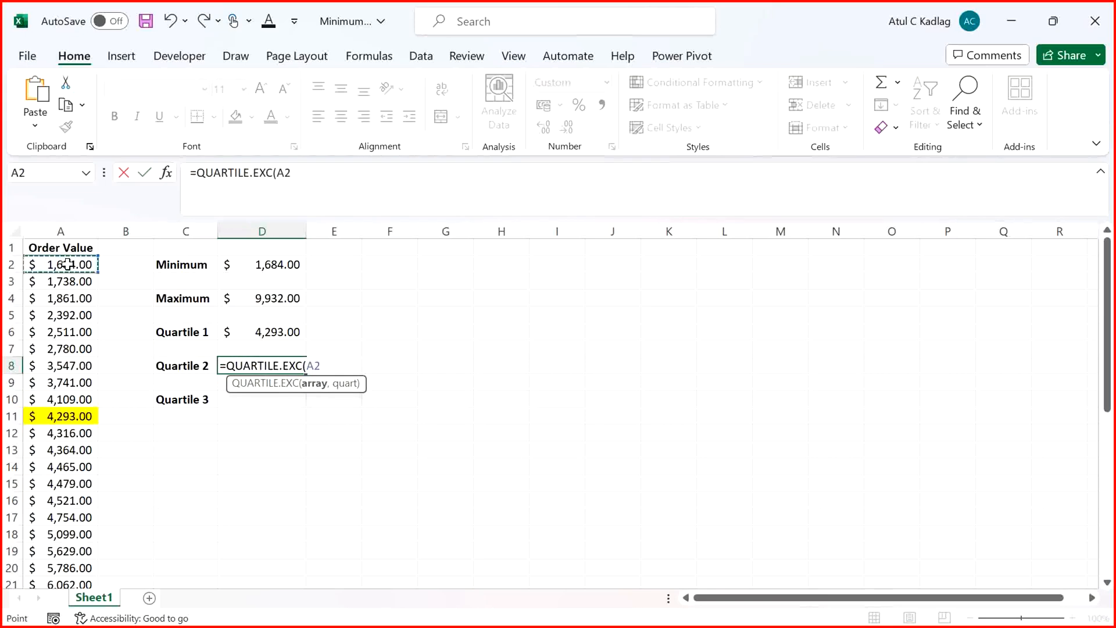
{"action": "key", "text": "ctrl+shift+Down"}
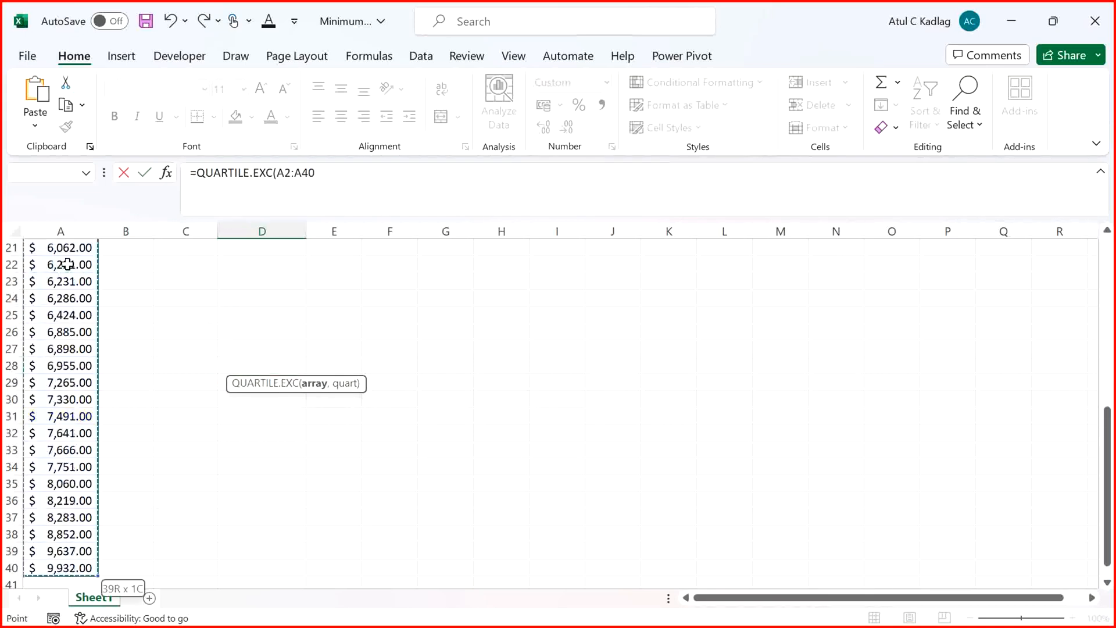
{"action": "type", "text": ","}
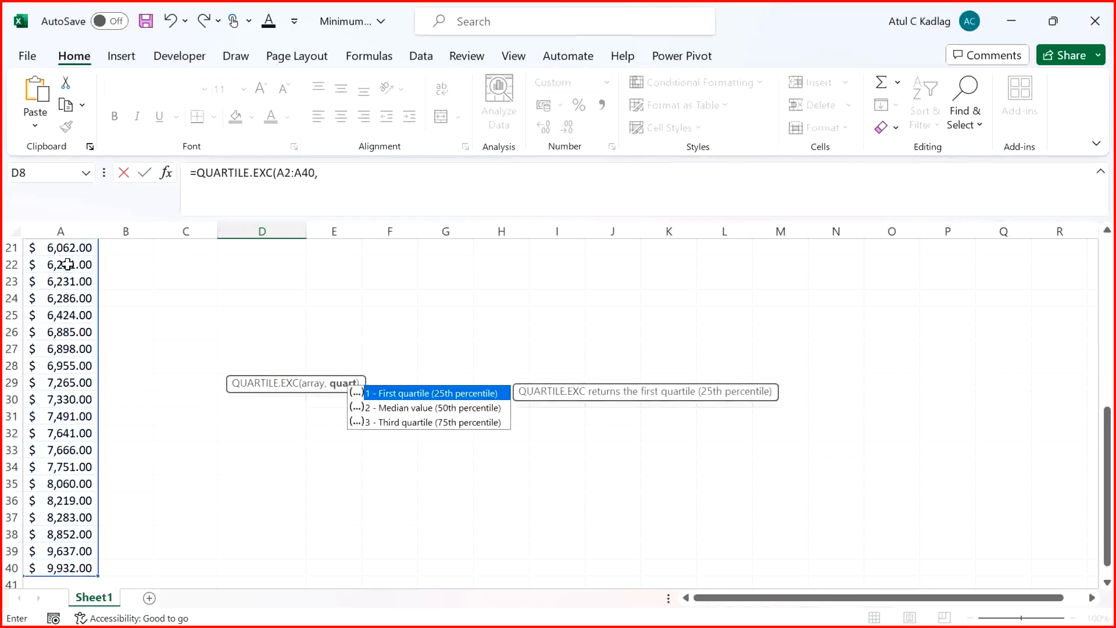
{"action": "key", "text": "Down"}
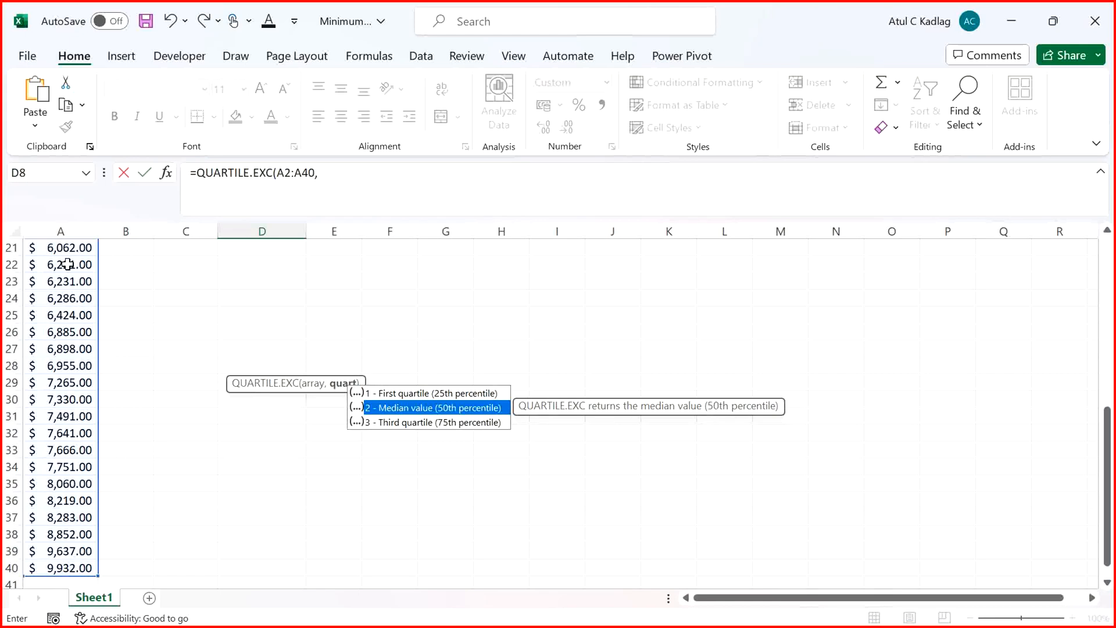
{"action": "type", "text": "2"}
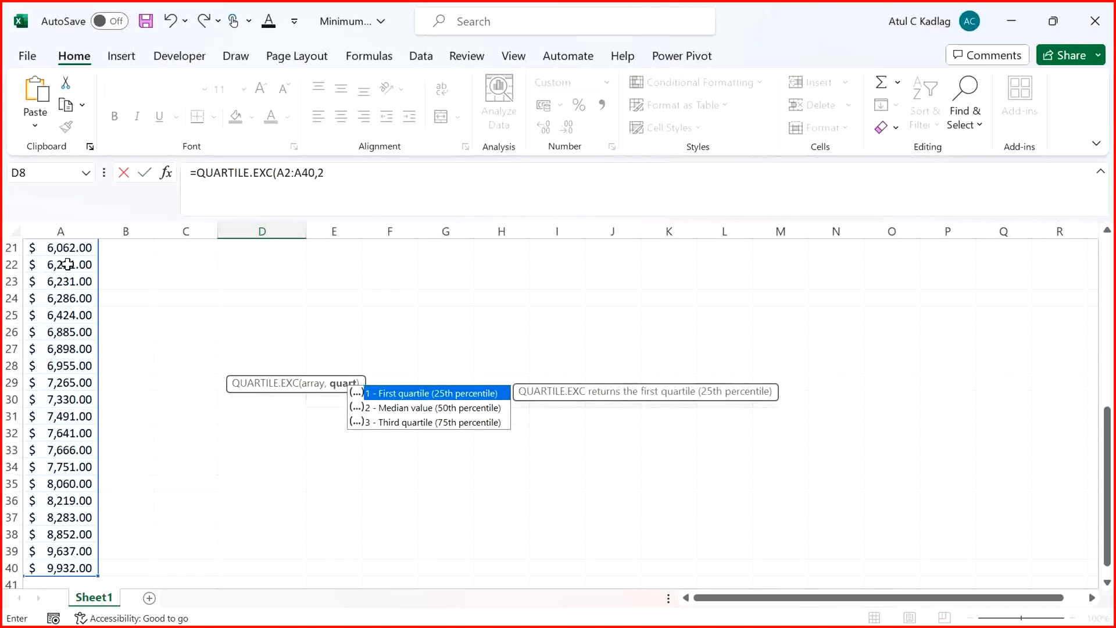
{"action": "type", "text": ")"}
{"action": "key", "text": "Return"}
Highlight the second-quartile order value in cell A21 with yellow fill
{"action": "key", "text": "Up"}
{"action": "key", "text": "Up"}
{"action": "key", "text": "Up"}
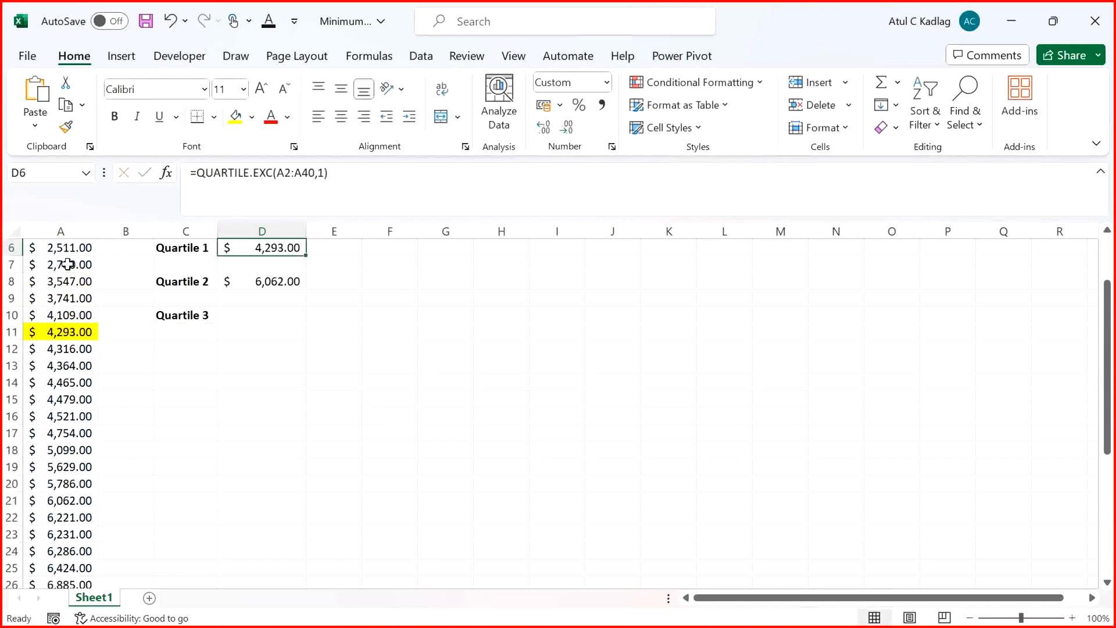
{"action": "key", "text": "Up"}
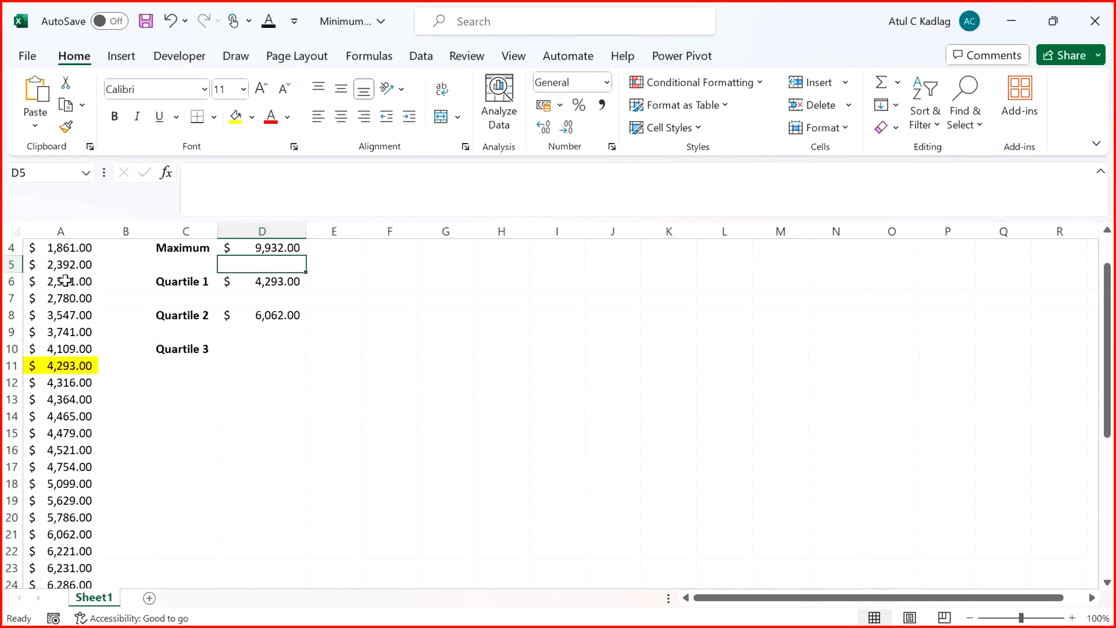
{"action": "left_click", "coordinate": [265, 314]}
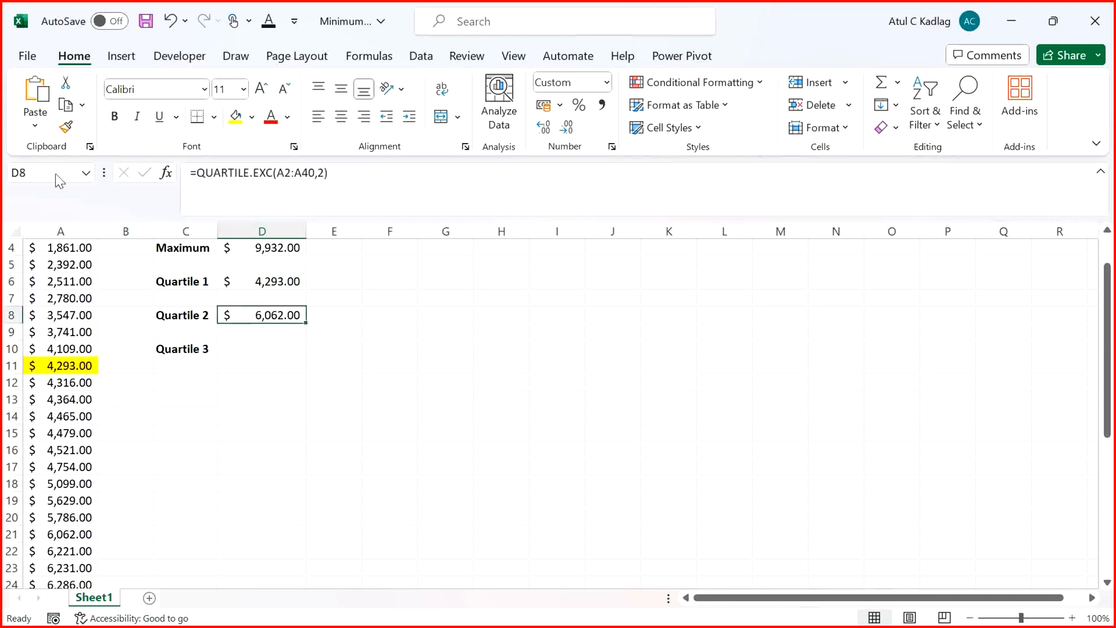
{"action": "left_click", "coordinate": [70, 549]}
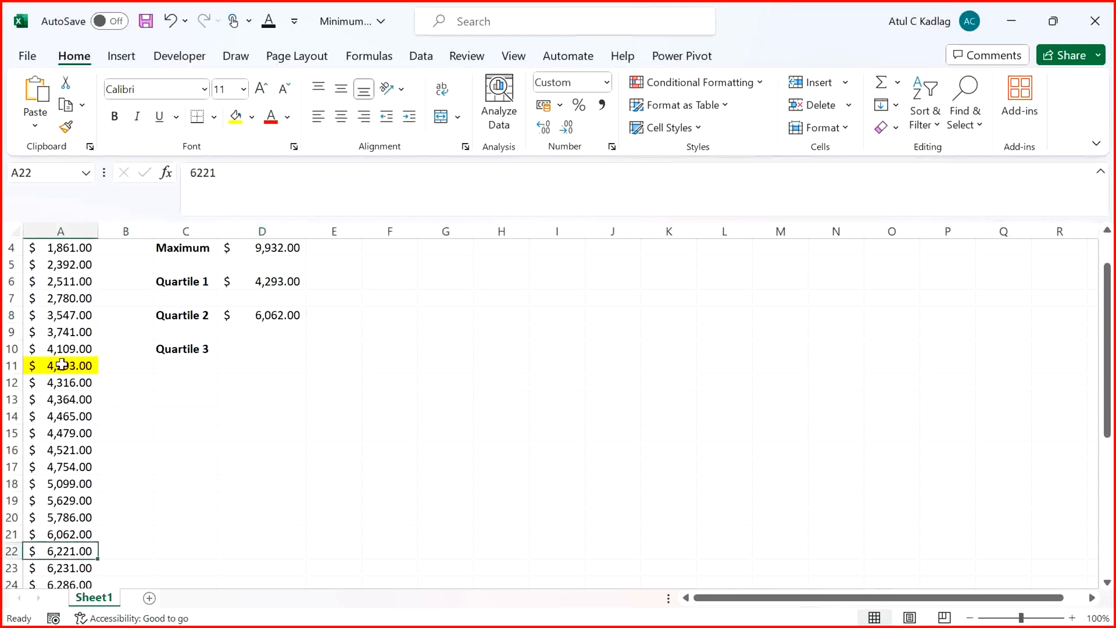
{"action": "left_click", "coordinate": [60, 529]}
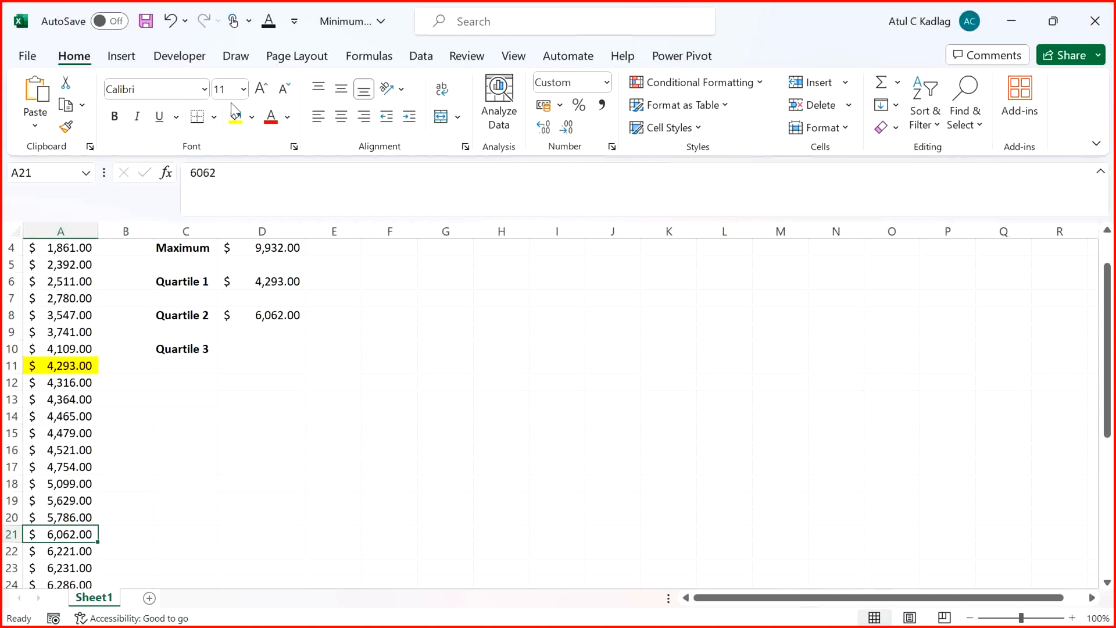
{"action": "left_click", "coordinate": [238, 119]}
Examine the order values after the highlighted cell A11 up to A21 by selecting A12:A21
{"action": "left_click", "coordinate": [68, 317]}
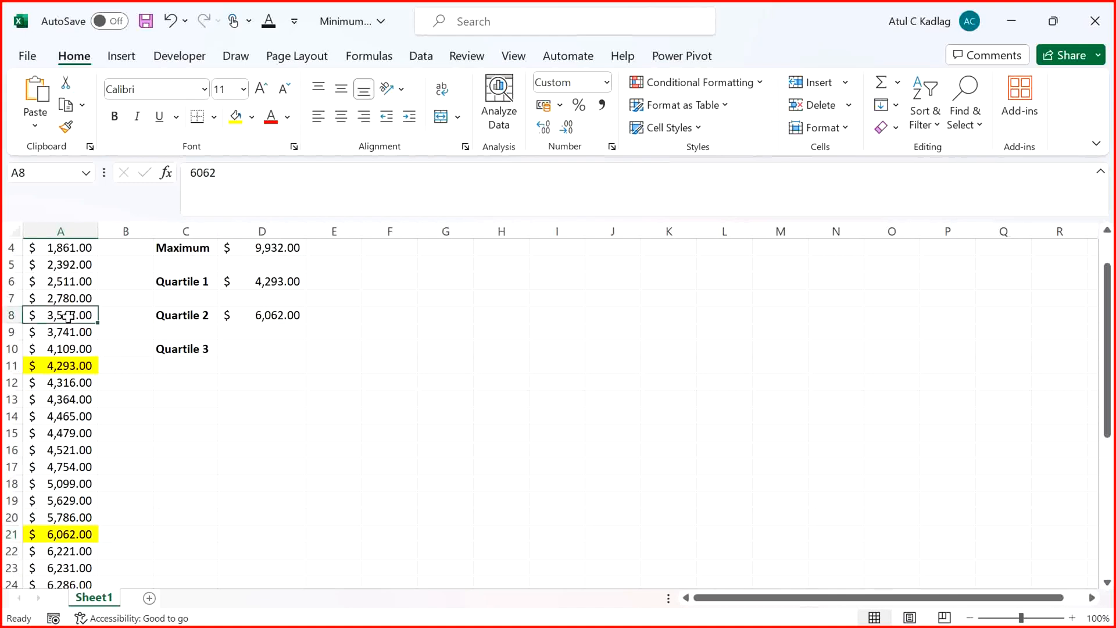
{"action": "key", "text": "Down"}
{"action": "key", "text": "Down"}
{"action": "key", "text": "Down"}
{"action": "key", "text": "Down"}
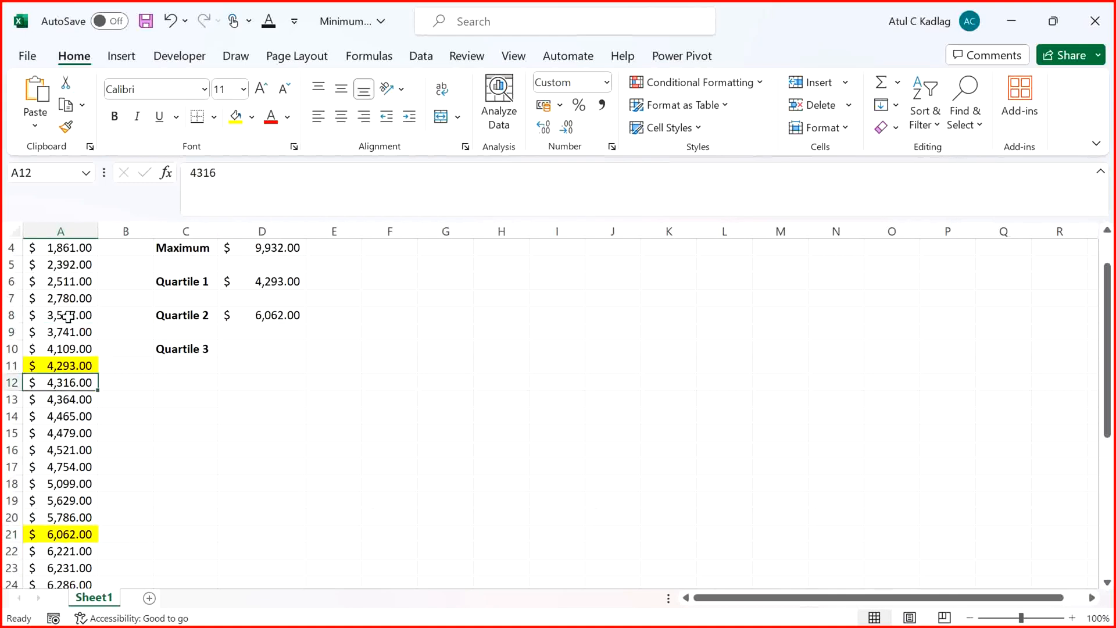
{"action": "key", "text": "shift+Down"}
{"action": "key", "text": "shift+Down"}
{"action": "key", "text": "shift+Down"}
{"action": "key", "text": "shift+Down"}
{"action": "key", "text": "shift+Down"}
{"action": "key", "text": "shift+Down"}
{"action": "key", "text": "shift+Down"}
{"action": "key", "text": "shift+Down"}
{"action": "key", "text": "shift+Down"}
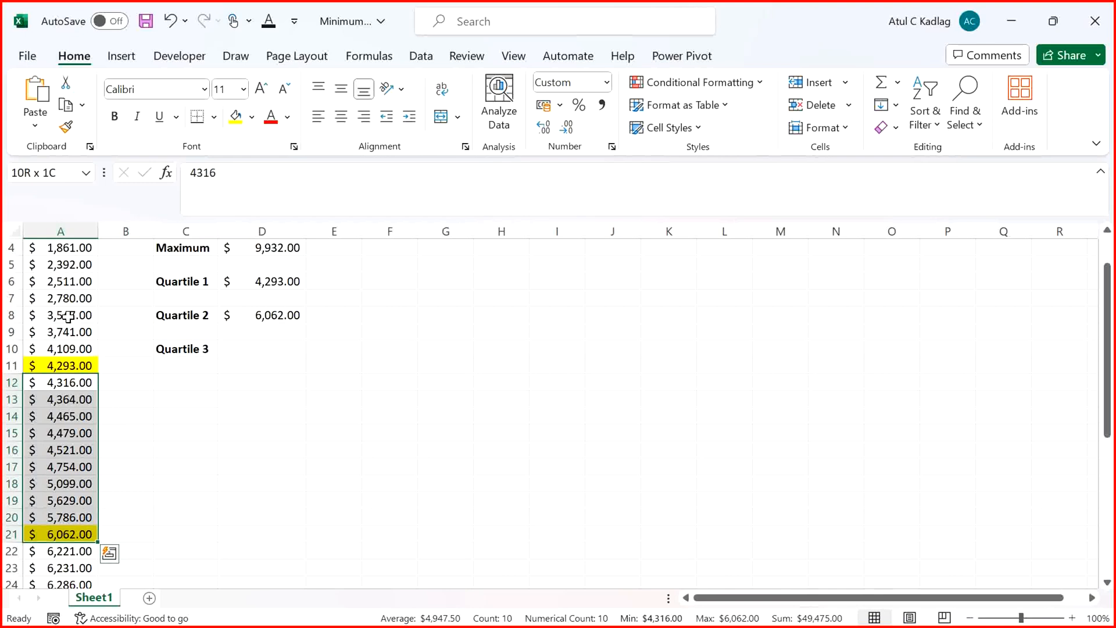
Examine the order values following the highlighted cell A21 by selecting A22:A30
{"action": "key", "text": "Down"}
{"action": "key", "text": "Down"}
{"action": "key", "text": "Down"}
{"action": "key", "text": "Down"}
{"action": "key", "text": "Down"}
{"action": "key", "text": "Down"}
{"action": "key", "text": "Down"}
{"action": "key", "text": "Down"}
{"action": "key", "text": "Down"}
{"action": "key", "text": "Down"}
{"action": "key", "text": "Down"}
{"action": "key", "text": "Down"}
{"action": "key", "text": "Down"}
{"action": "key", "text": "Down"}
{"action": "key", "text": "Down"}
{"action": "key", "text": "Down"}
{"action": "key", "text": "Down"}
{"action": "key", "text": "Down"}
{"action": "key", "text": "Down"}
{"action": "key", "text": "Down"}
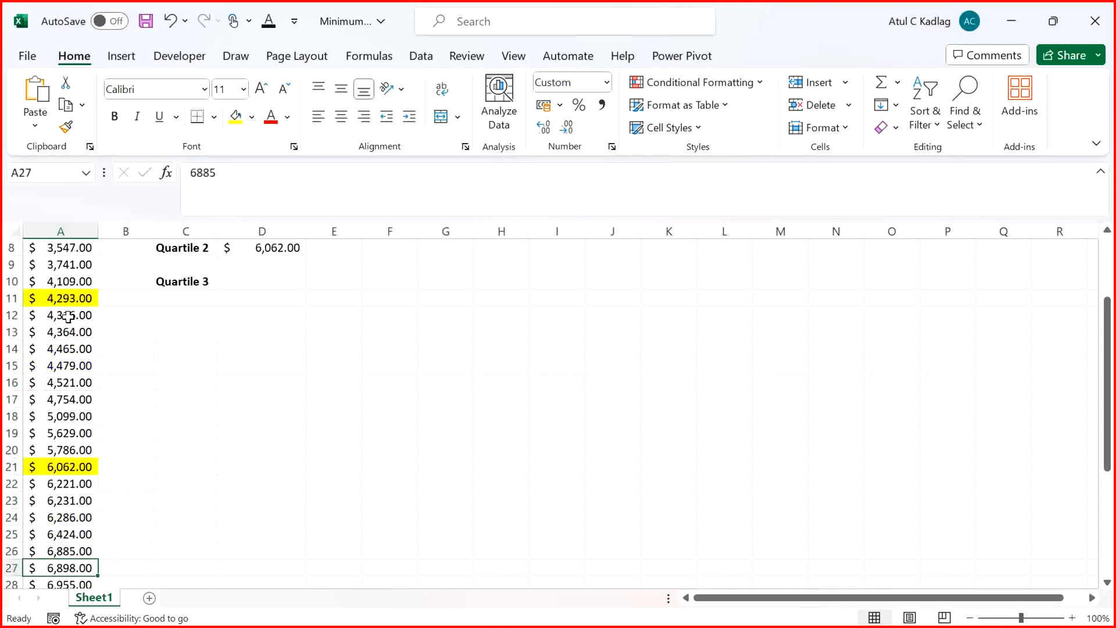
{"action": "key", "text": "Up"}
{"action": "key", "text": "Up"}
{"action": "key", "text": "Up"}
{"action": "key", "text": "Up"}
{"action": "key", "text": "Up"}
{"action": "key", "text": "Up"}
{"action": "key", "text": "Up"}
{"action": "key", "text": "Up"}
{"action": "key", "text": "Up"}
{"action": "key", "text": "Up"}
{"action": "key", "text": "Up"}
{"action": "key", "text": "Up"}
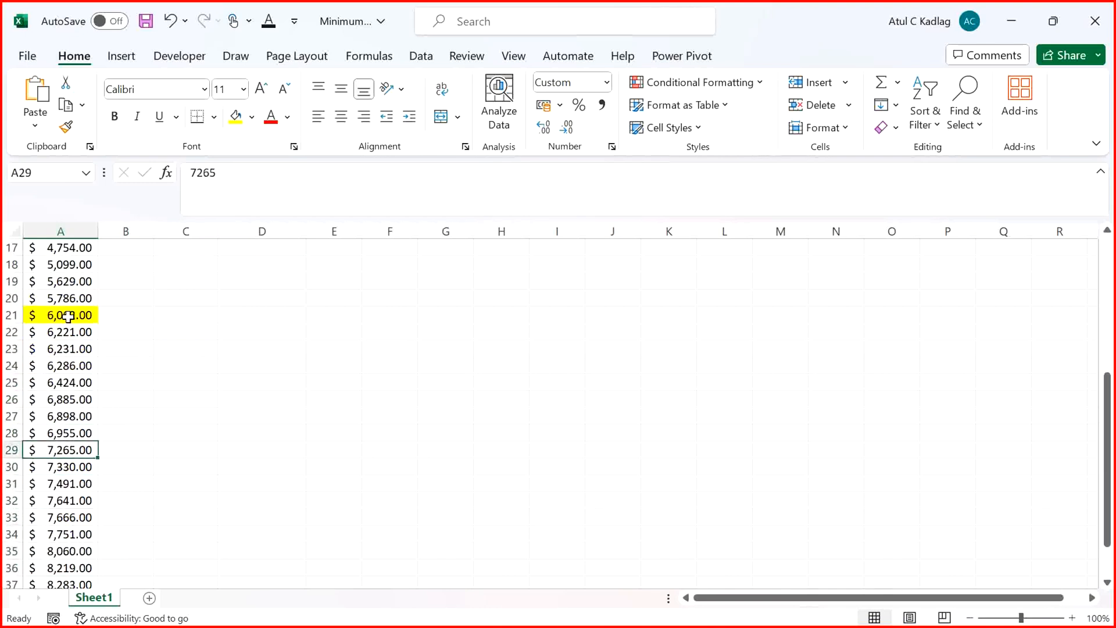
{"action": "key", "text": "Up"}
{"action": "key", "text": "Up"}
{"action": "key", "text": "shift+Down"}
{"action": "key", "text": "shift+Down"}
{"action": "key", "text": "shift+Down"}
{"action": "key", "text": "shift+Down"}
{"action": "key", "text": "shift+Down"}
{"action": "key", "text": "shift+Down"}
{"action": "key", "text": "shift+Down"}
{"action": "key", "text": "shift+Down"}
{"action": "key", "text": "shift+Down"}
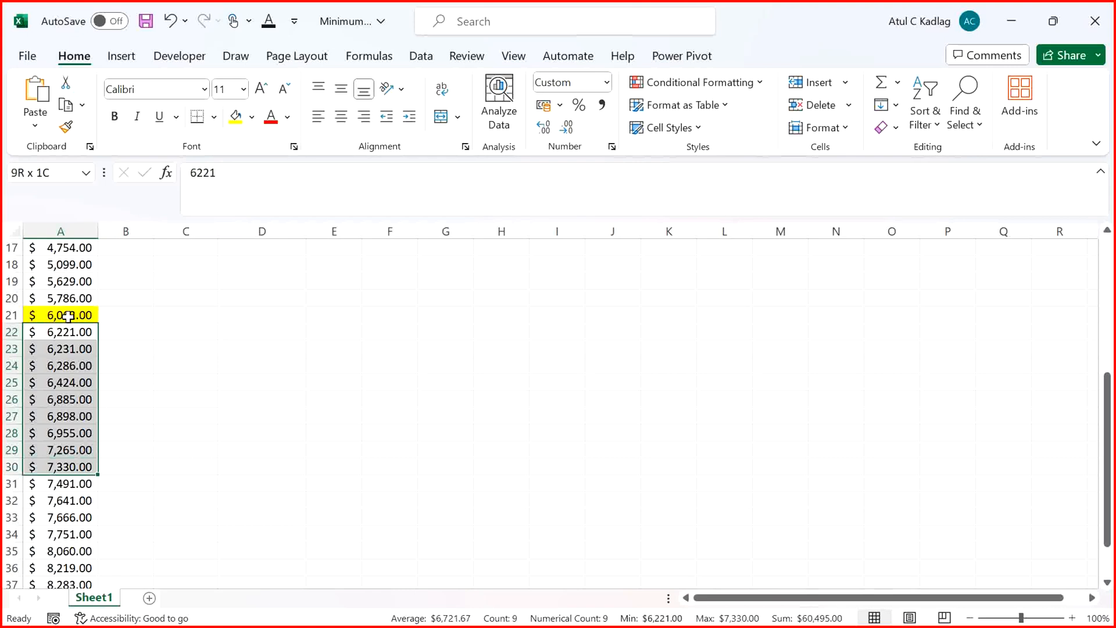
Enter a QUARTILE.EXC formula in D10, beside the Quartile 3 label, for quartile 3 of the range A2:A41
{"action": "left_click", "coordinate": [336, 260]}
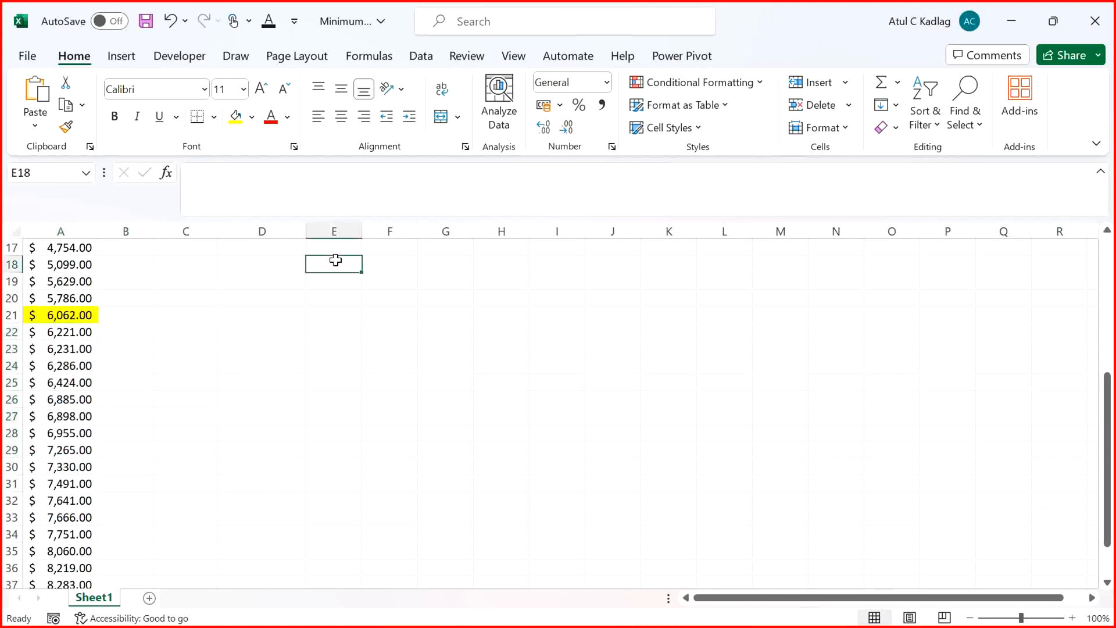
{"action": "scroll", "coordinate": [335, 260], "scroll_direction": "up", "scroll_amount": 5}
{"action": "scroll", "coordinate": [335, 260], "scroll_direction": "down", "scroll_amount": 1}
{"action": "key", "text": "Up"}
{"action": "key", "text": "Up"}
{"action": "key", "text": "Up"}
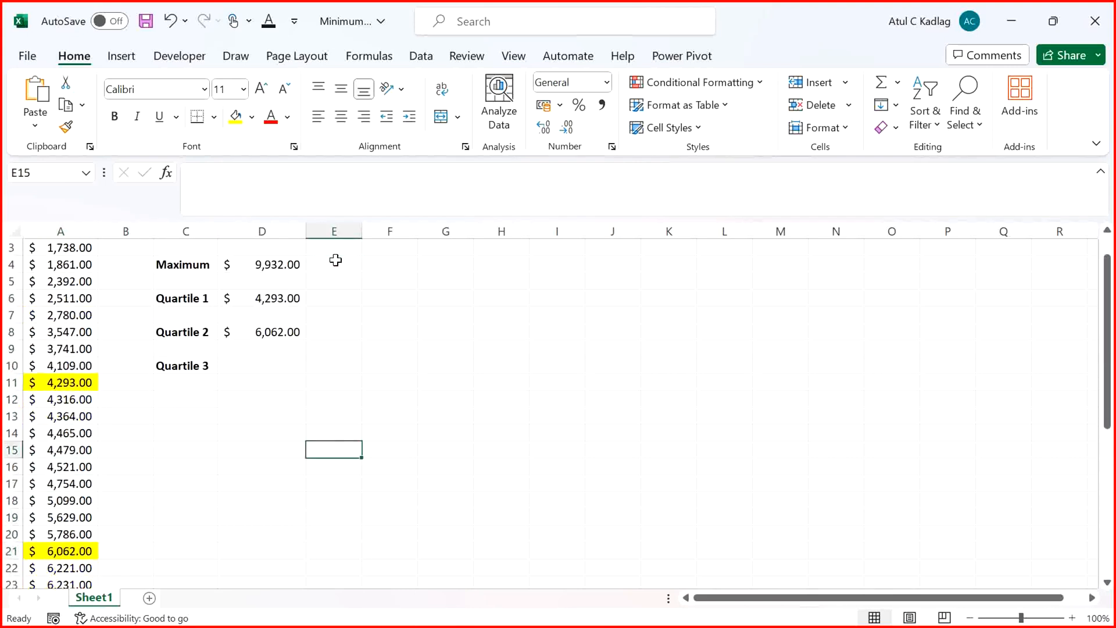
{"action": "key", "text": "Left"}
{"action": "key", "text": "Up"}
{"action": "key", "text": "Up"}
{"action": "key", "text": "Up"}
{"action": "key", "text": "Up"}
{"action": "key", "text": "Up"}
{"action": "type", "text": "=QUA"}
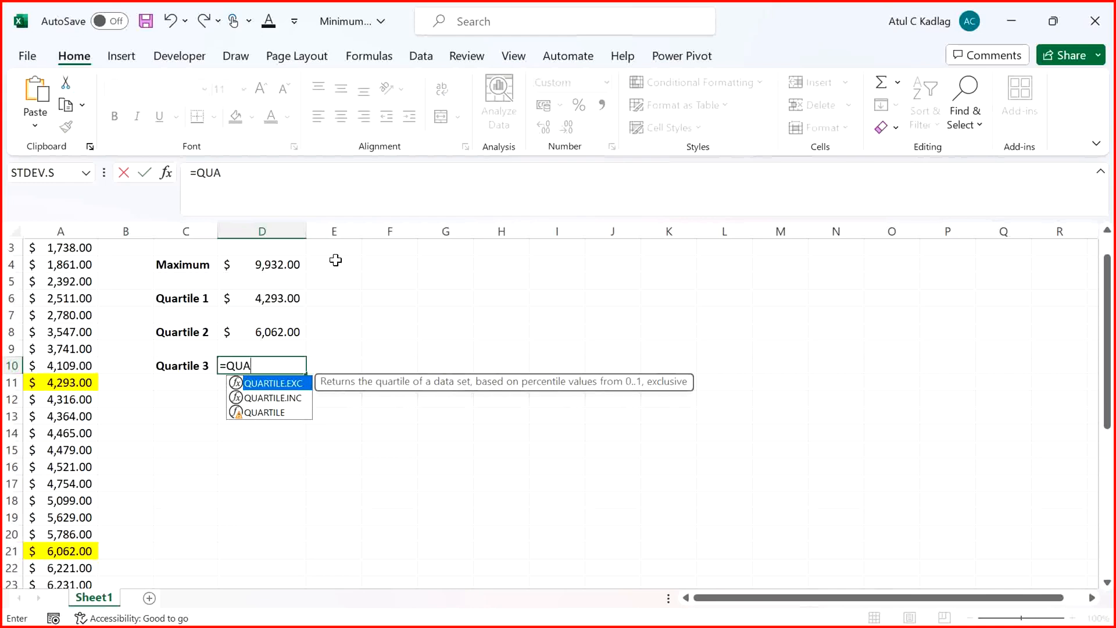
{"action": "key", "text": "Tab"}
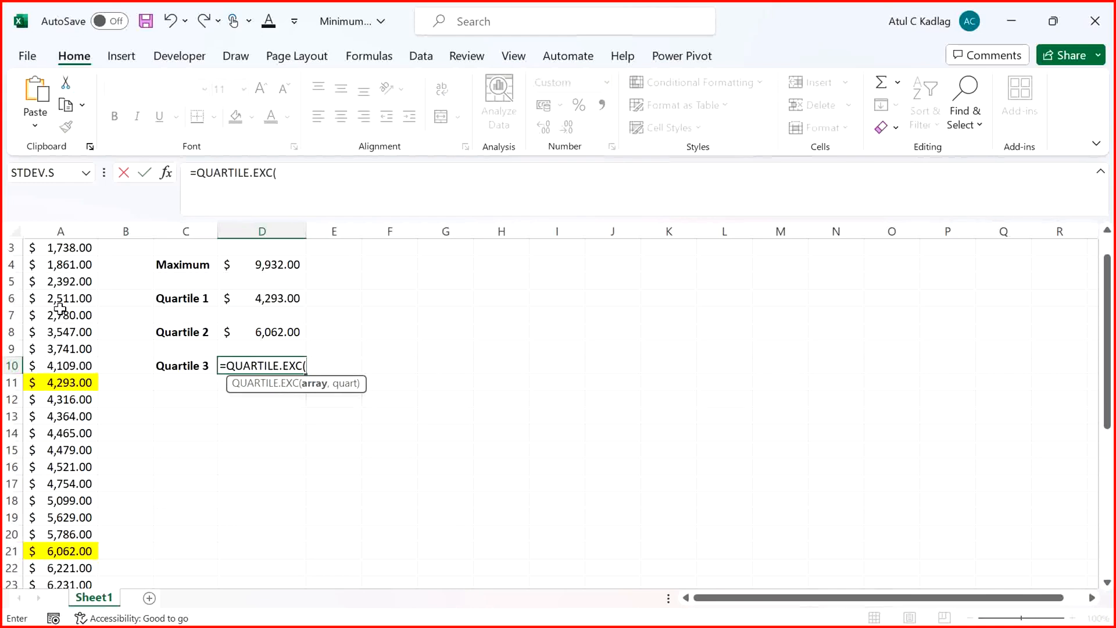
{"action": "type", "text": "a"}
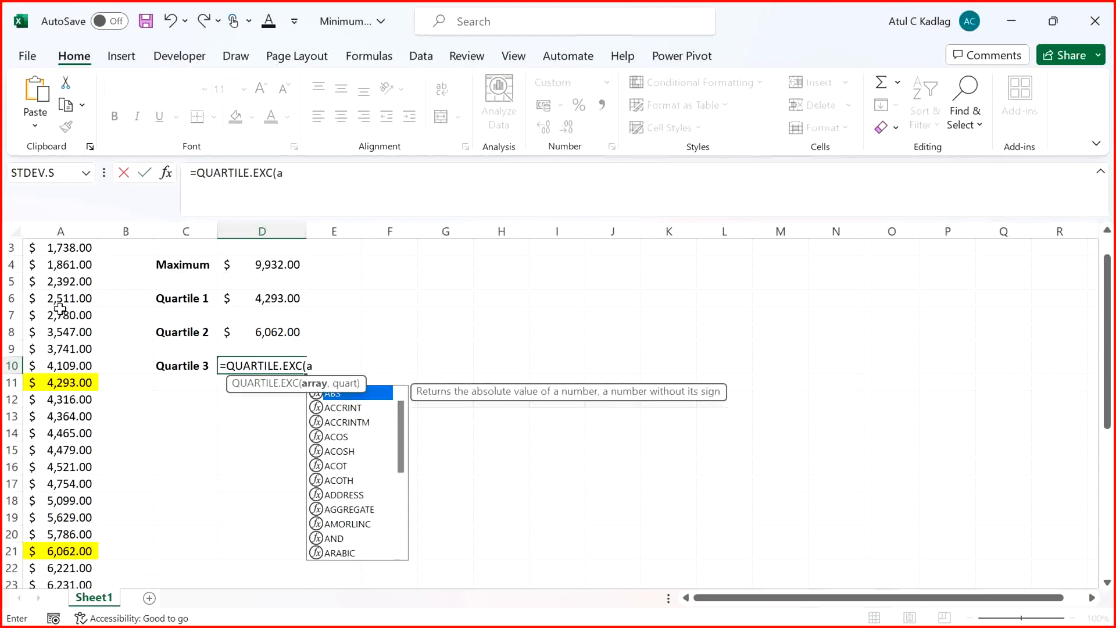
{"action": "type", "text": "2:a"}
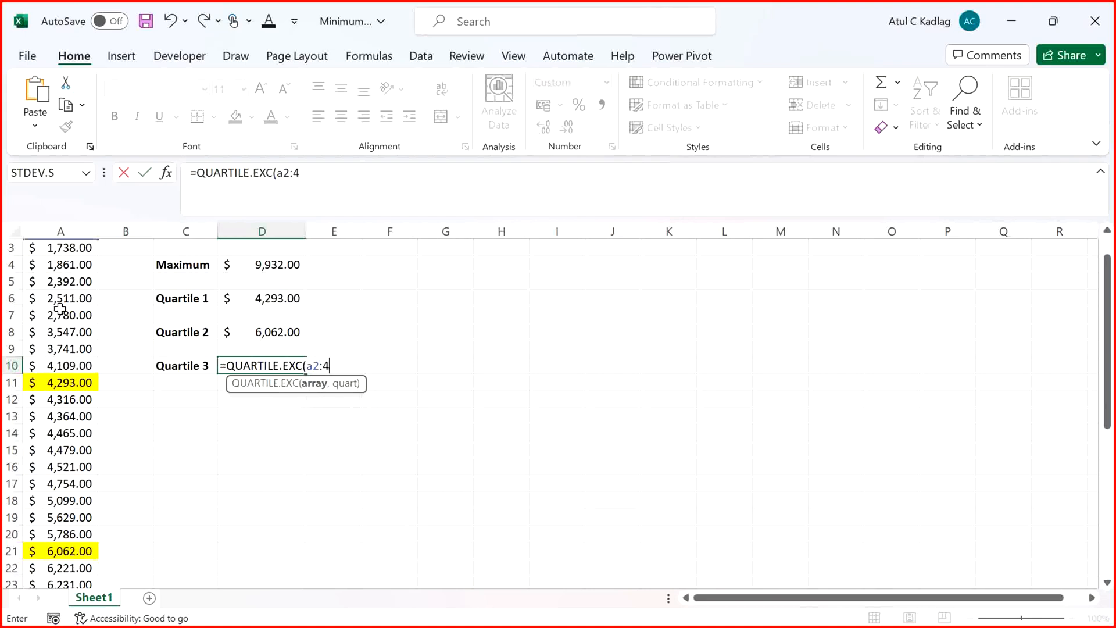
{"action": "type", "text": "40,"}
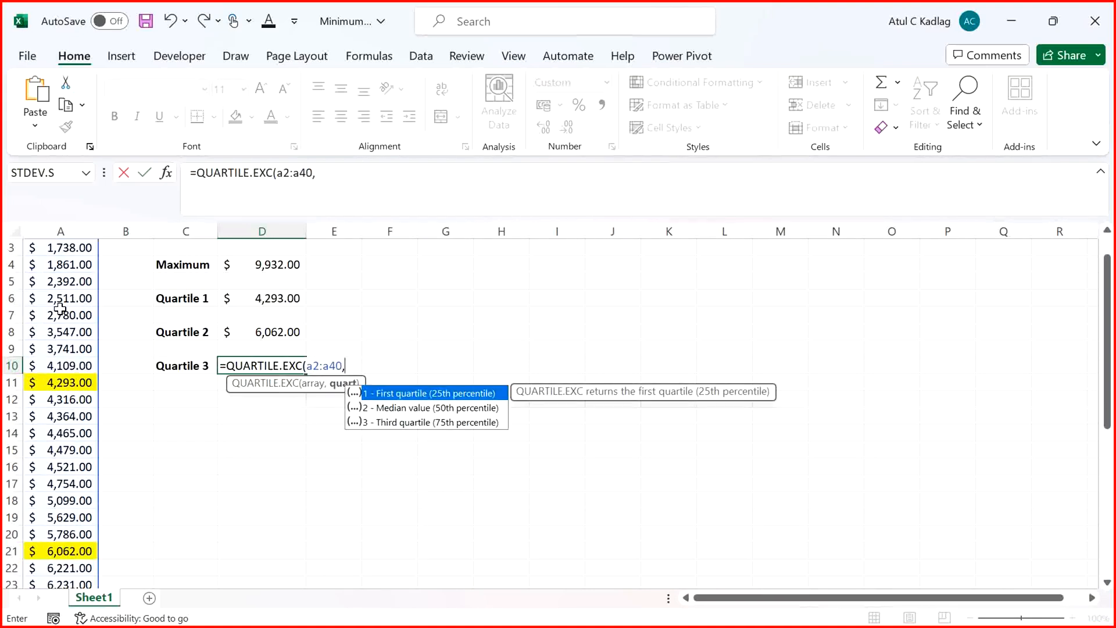
{"action": "key", "text": "BackSpace"}
{"action": "key", "text": "BackSpace"}
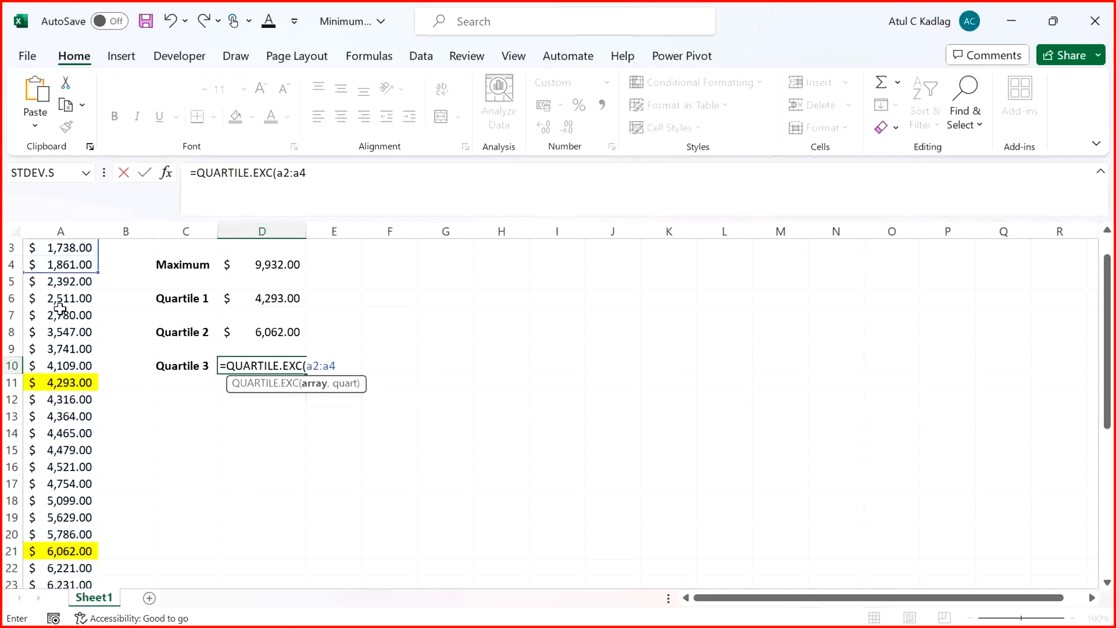
{"action": "type", "text": "1,"}
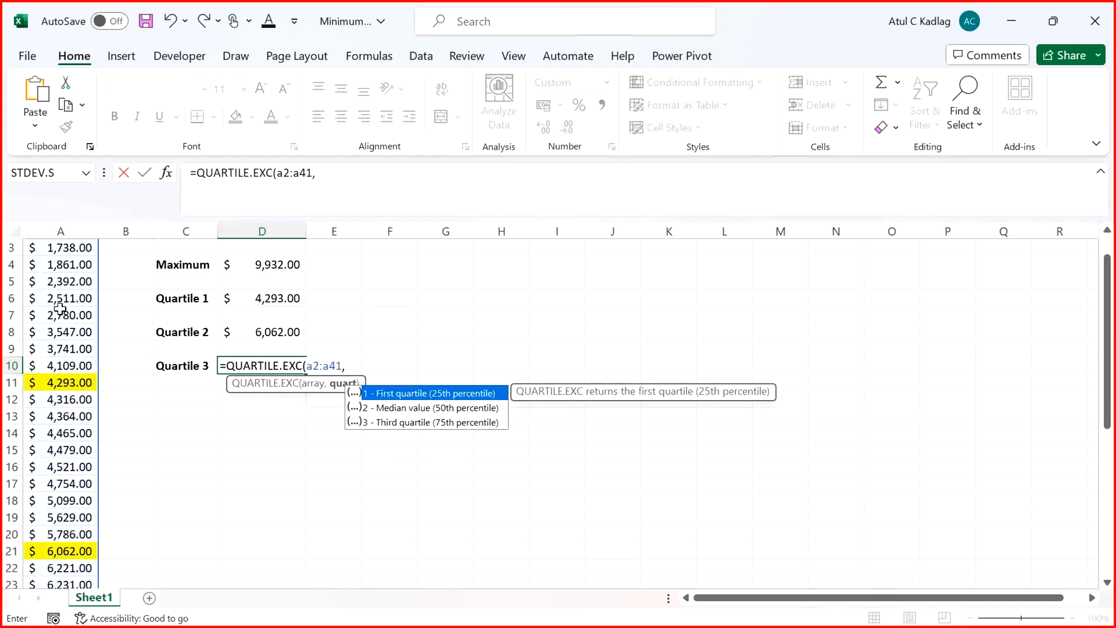
{"action": "type", "text": "3)"}
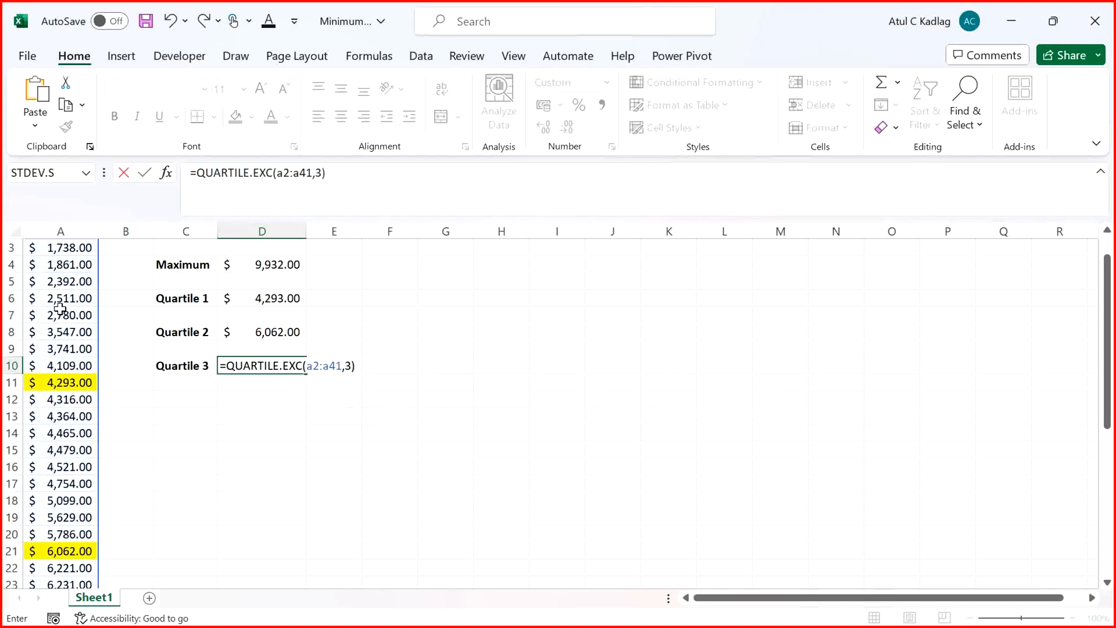
{"action": "key", "text": "Return"}
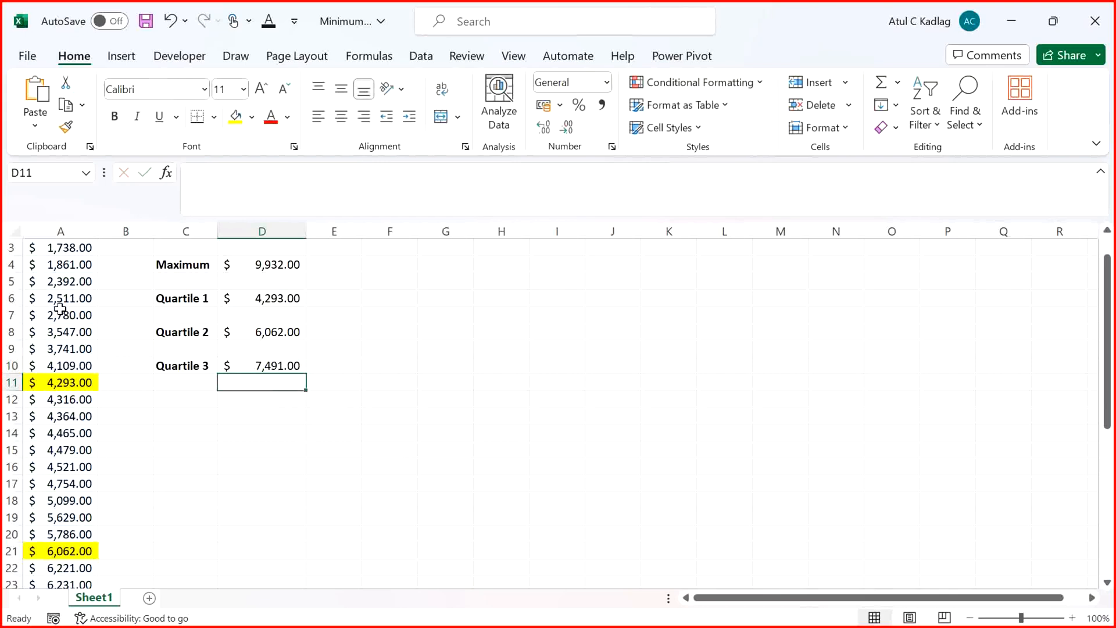
{"action": "key", "text": "Up"}
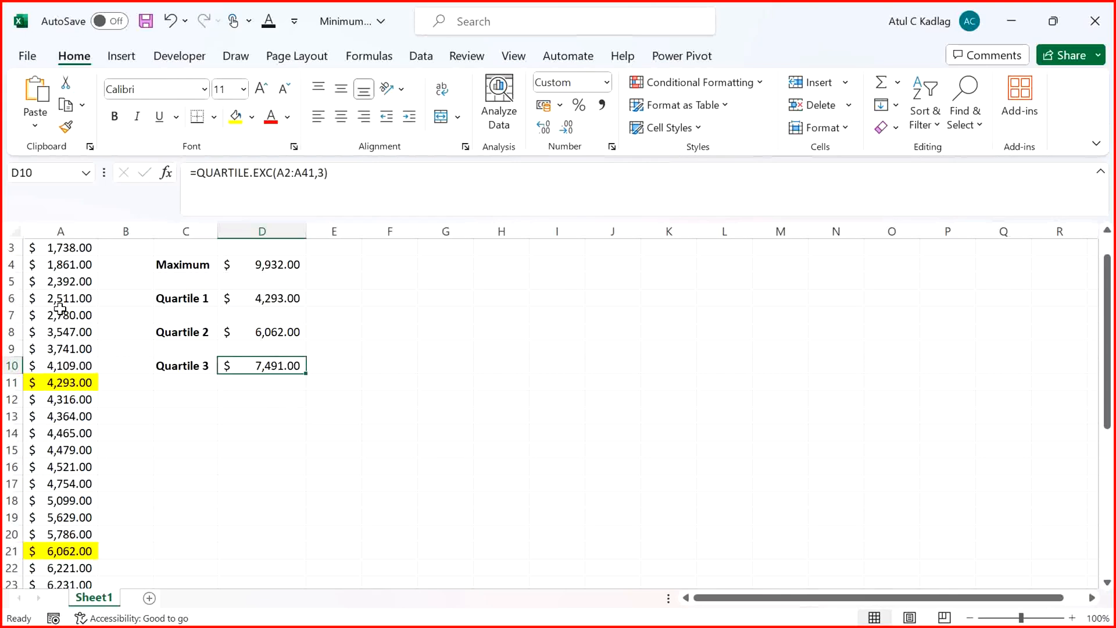
Locate the third-quartile order value in cell A31, working upward from the last entry in A40
{"action": "left_click", "coordinate": [91, 547]}
{"action": "scroll", "coordinate": [92, 547], "scroll_direction": "down", "scroll_amount": 7}
{"action": "left_click", "coordinate": [91, 547]}
{"action": "key", "text": "Up"}
{"action": "key", "text": "Up"}
{"action": "key", "text": "Up"}
{"action": "key", "text": "Up"}
{"action": "key", "text": "Up"}
{"action": "key", "text": "Up"}
{"action": "key", "text": "Up"}
{"action": "key", "text": "Up"}
{"action": "key", "text": "Up"}
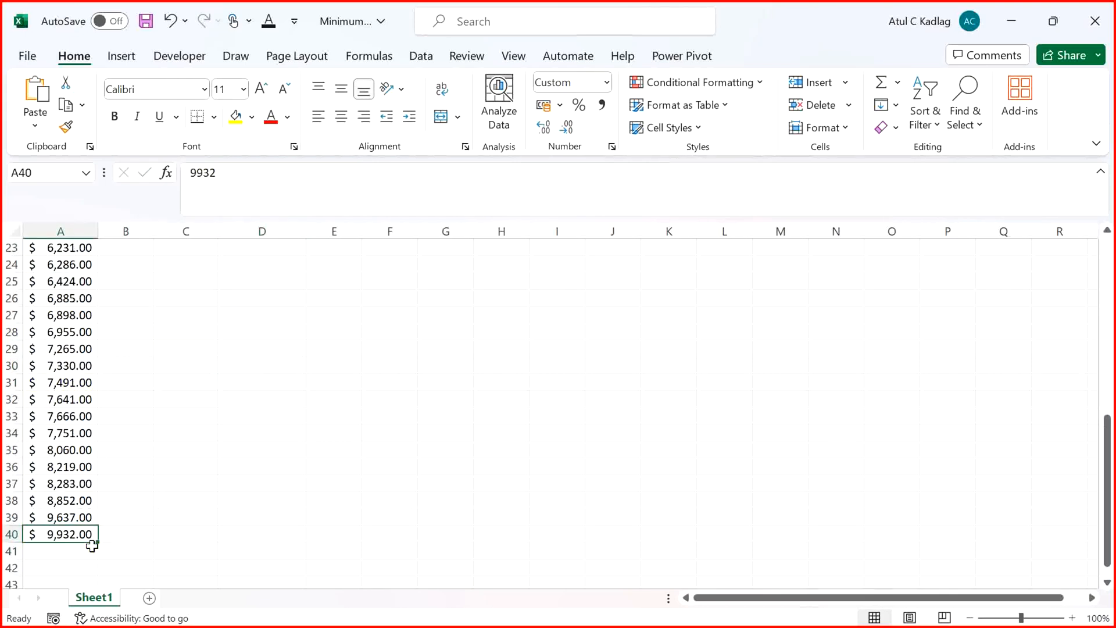
{"action": "key", "text": "Up"}
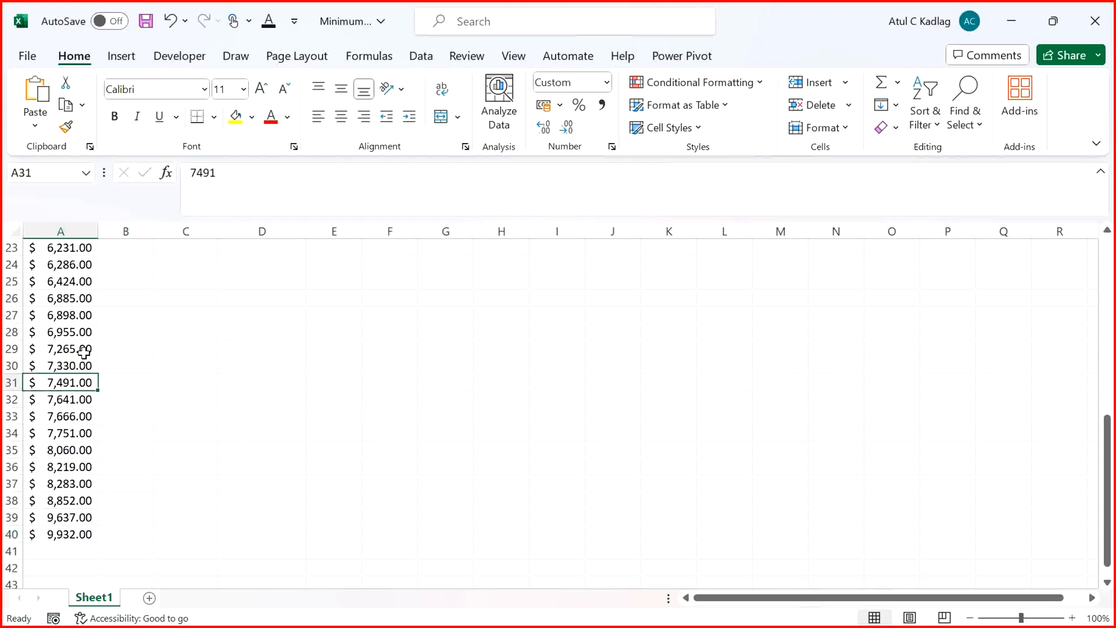
{"action": "left_click", "coordinate": [73, 129]}
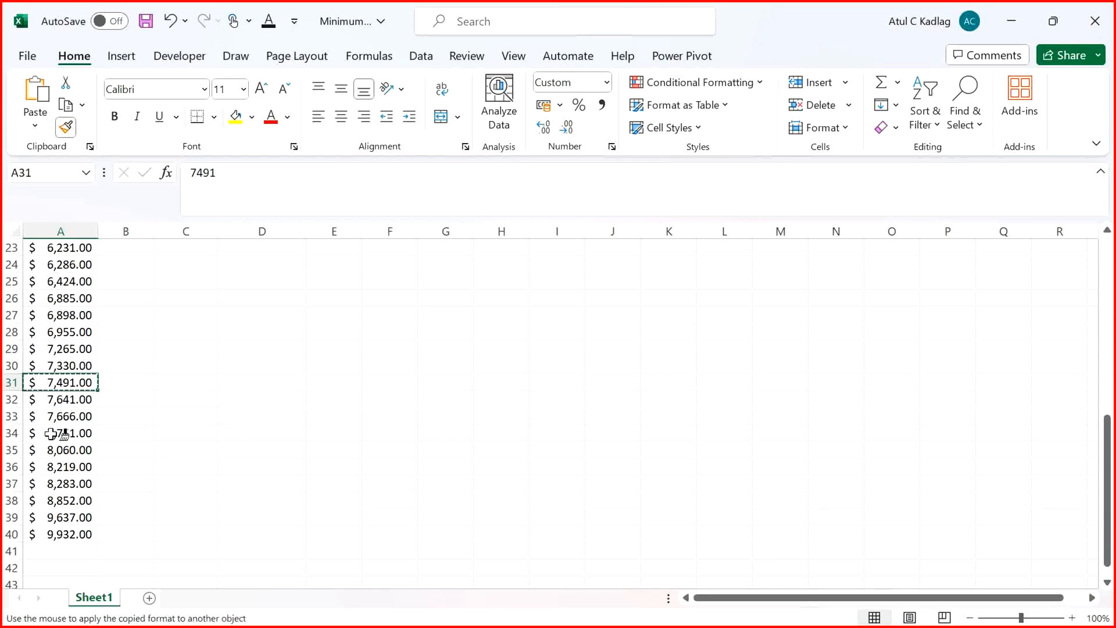
{"action": "left_click", "coordinate": [46, 539]}
{"action": "key", "text": "ctrl+z"}
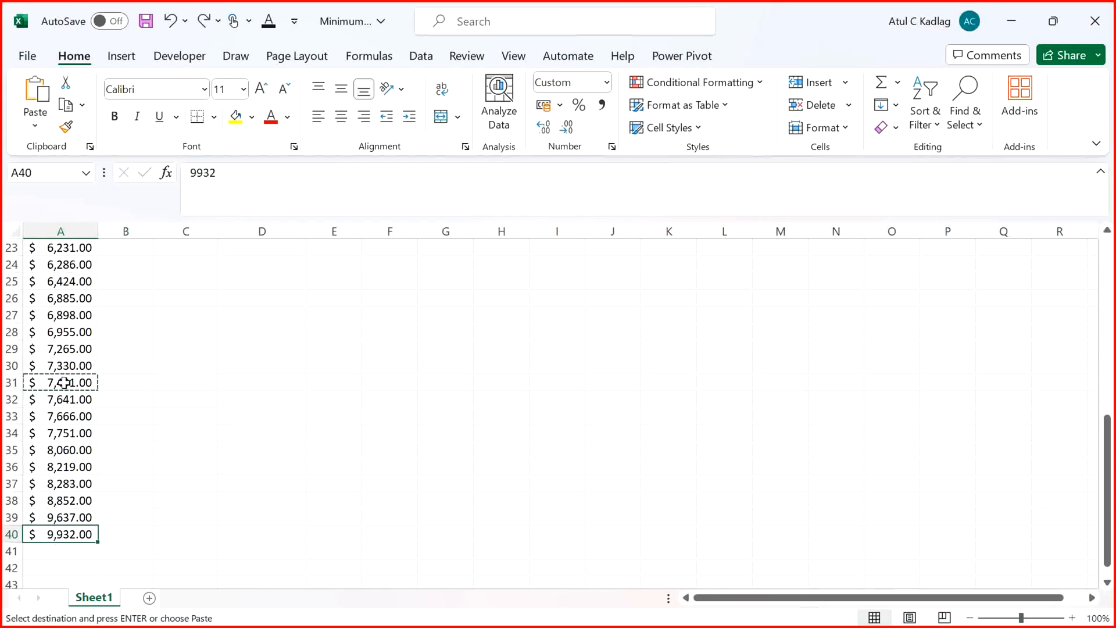
{"action": "key", "text": "Escape"}
{"action": "left_click", "coordinate": [57, 382]}
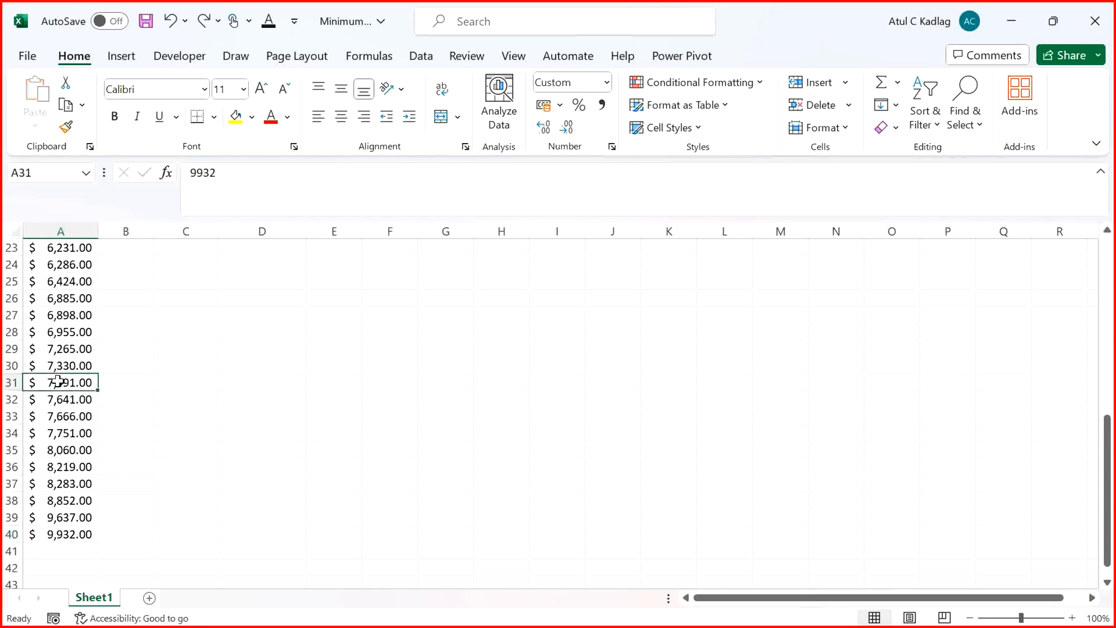
Highlight the third-quartile order value in A31 and the last order value in A40 with yellow fill
{"action": "left_click", "coordinate": [235, 118]}
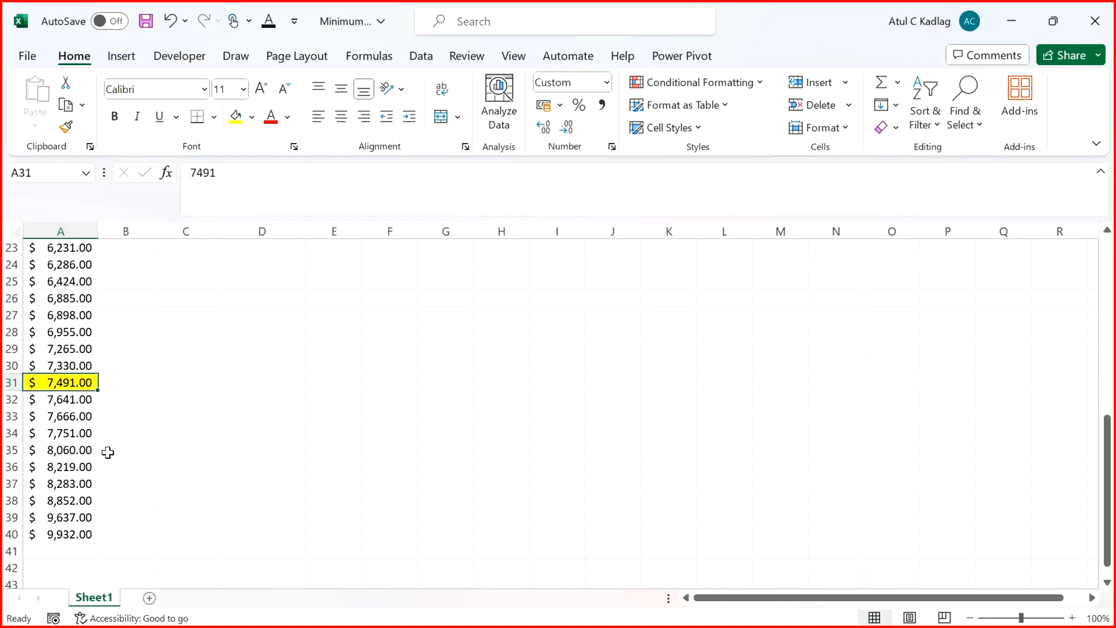
{"action": "left_click", "coordinate": [57, 534]}
{"action": "left_click", "coordinate": [235, 118]}
{"action": "left_click", "coordinate": [92, 466]}
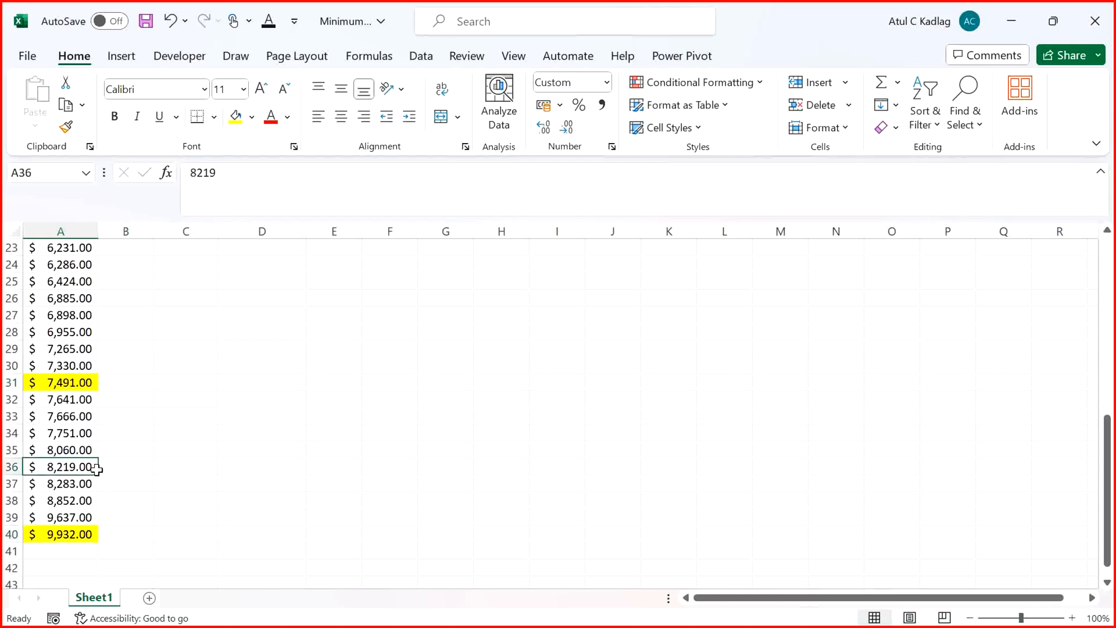
Examine the order values up to the highlighted first quartile by selecting A2:A11
{"action": "scroll", "coordinate": [96, 468], "scroll_direction": "up", "scroll_amount": 7}
{"action": "left_click", "coordinate": [96, 467]}
{"action": "scroll", "coordinate": [99, 474], "scroll_direction": "up", "scroll_amount": 1}
{"action": "key", "text": "Up"}
{"action": "key", "text": "Up"}
{"action": "key", "text": "Up"}
{"action": "key", "text": "Up"}
{"action": "key", "text": "Up"}
{"action": "key", "text": "Up"}
{"action": "key", "text": "Up"}
{"action": "key", "text": "Up"}
{"action": "key", "text": "Up"}
{"action": "key", "text": "Up"}
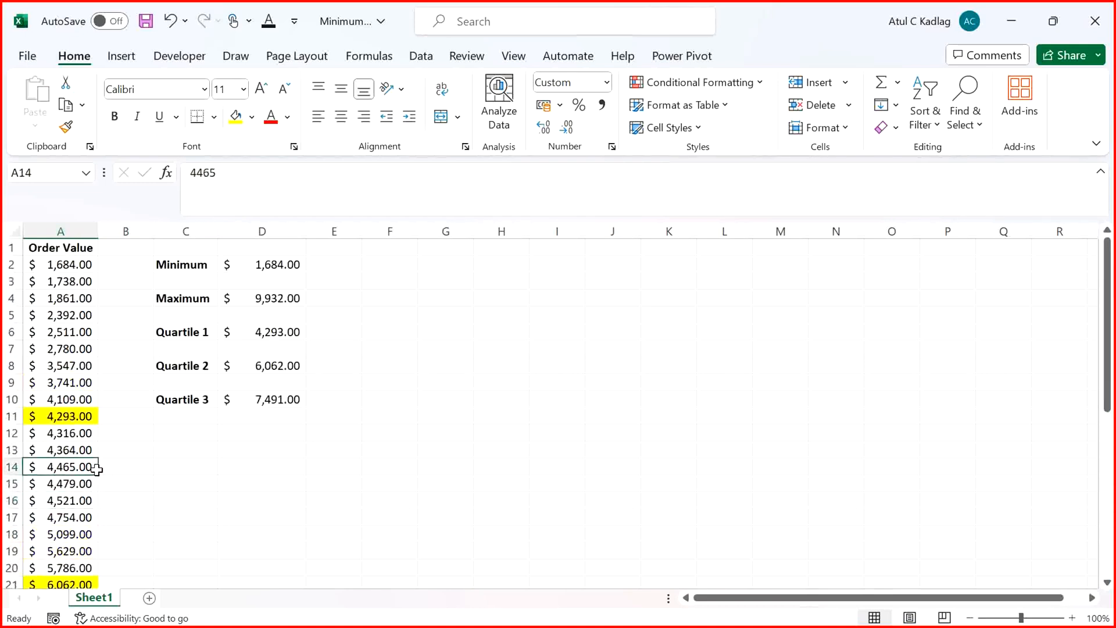
{"action": "key", "text": "Up"}
{"action": "key", "text": "Up"}
{"action": "key", "text": "Up"}
{"action": "key", "text": "Up"}
{"action": "key", "text": "shift+Down"}
{"action": "key", "text": "shift+Down"}
{"action": "key", "text": "shift+Down"}
{"action": "key", "text": "shift+Down"}
{"action": "key", "text": "shift+Down"}
{"action": "key", "text": "shift+Down"}
{"action": "key", "text": "shift+Down"}
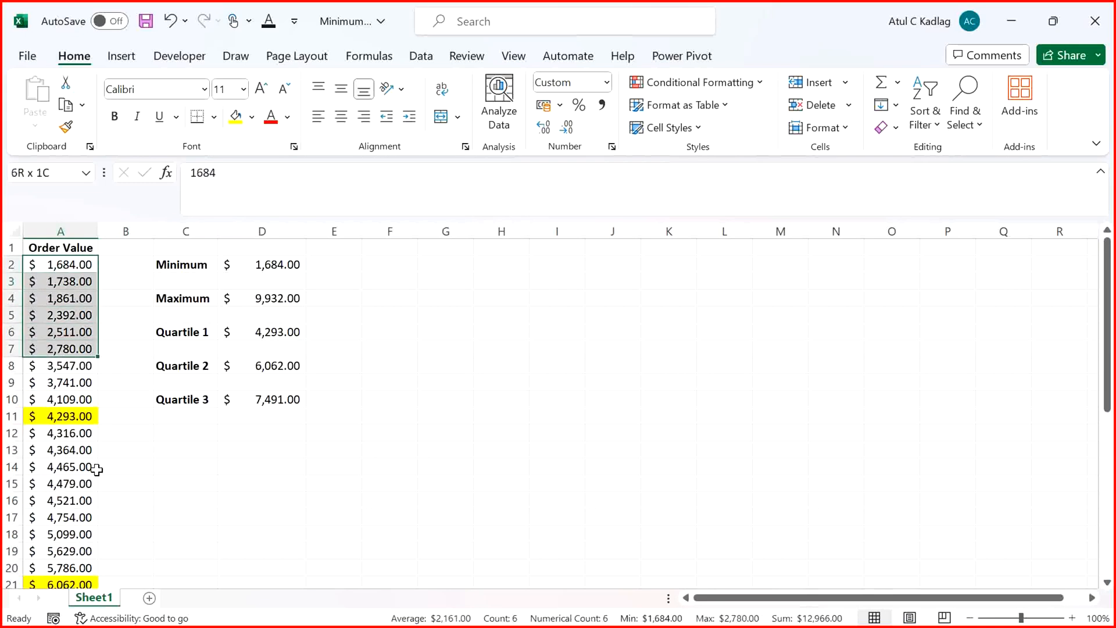
{"action": "key", "text": "shift+Down"}
{"action": "key", "text": "shift+Down"}
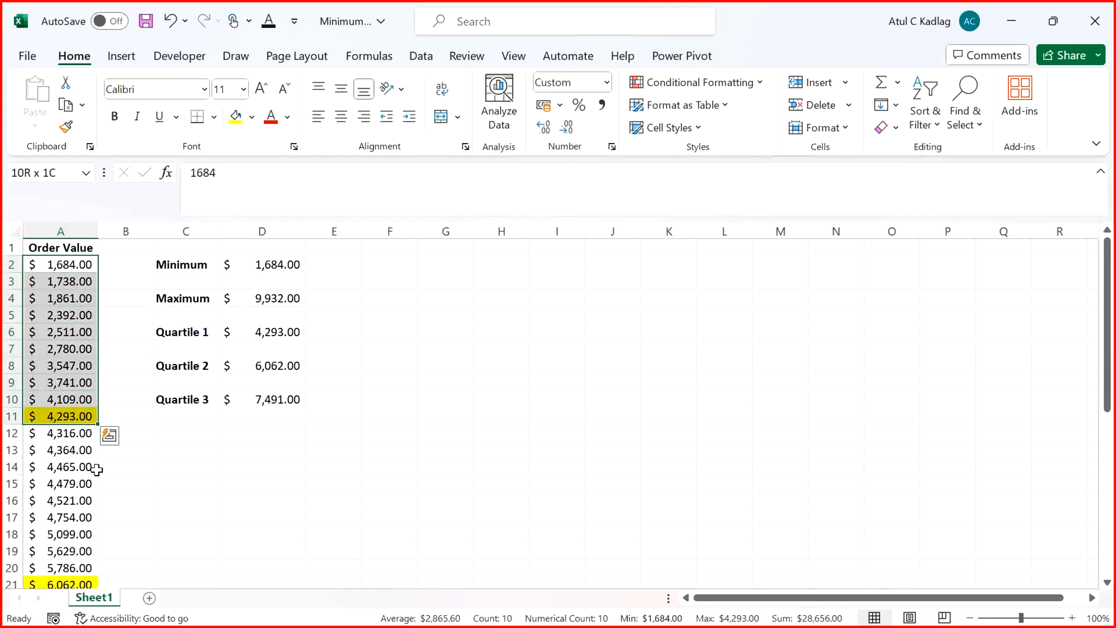
Enter =QUARTILE.INC(A2:A40,0) in E6, beside the Quartile 1 result, to return the minimum order value
{"action": "key", "text": "Right"}
{"action": "key", "text": "Right"}
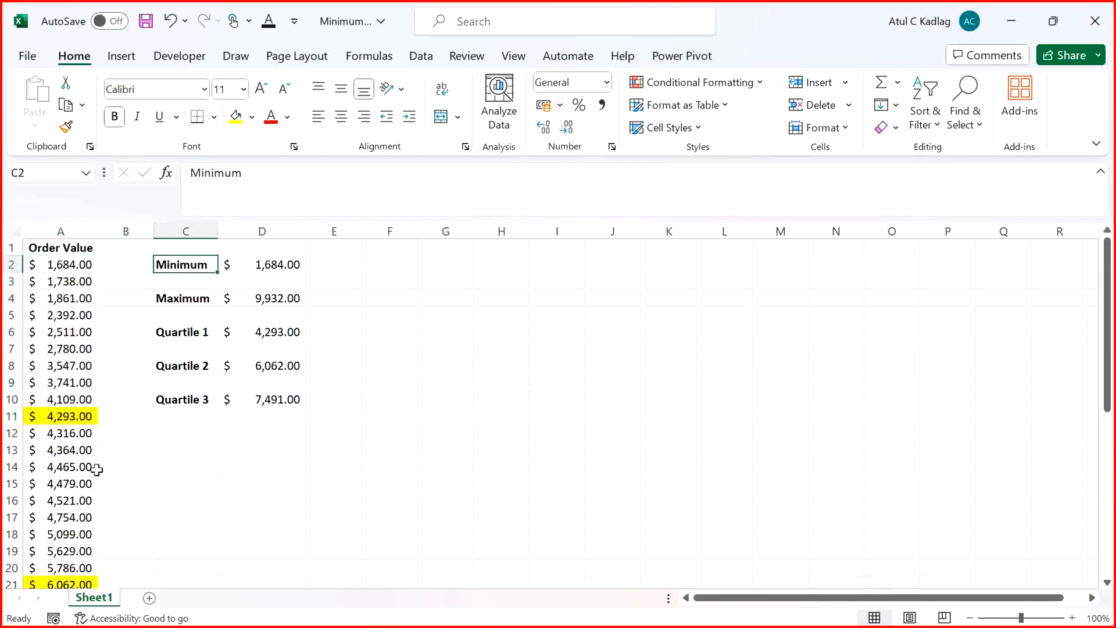
{"action": "key", "text": "Down"}
{"action": "key", "text": "Down"}
{"action": "key", "text": "Down"}
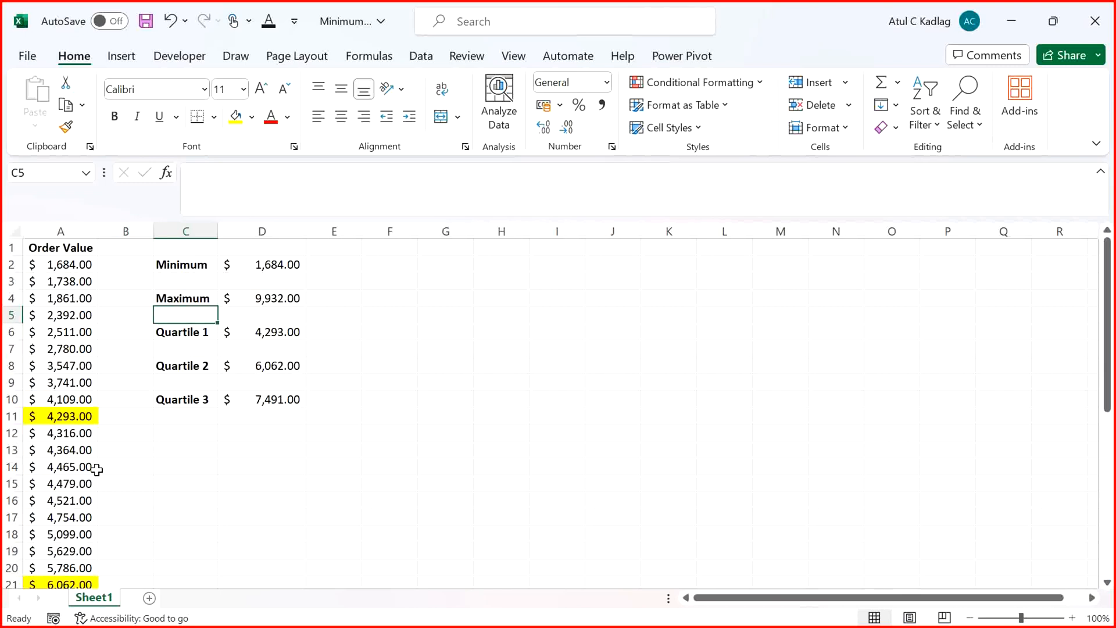
{"action": "key", "text": "Down"}
{"action": "key", "text": "Right"}
{"action": "key", "text": "Right"}
{"action": "key", "text": "Right"}
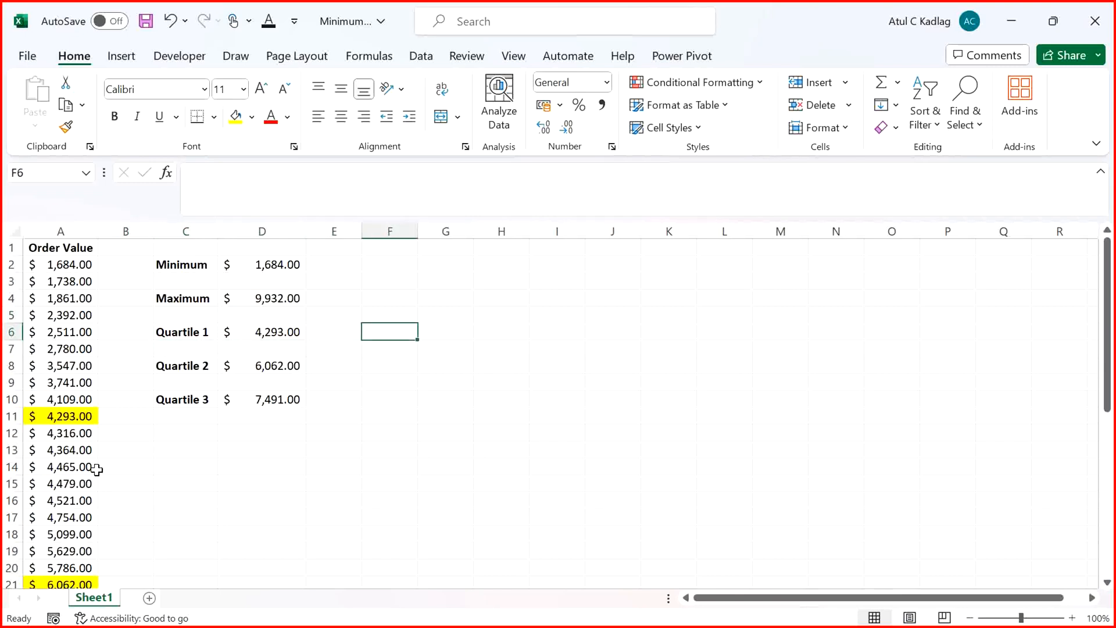
{"action": "key", "text": "Left"}
{"action": "type", "text": "=QUA"}
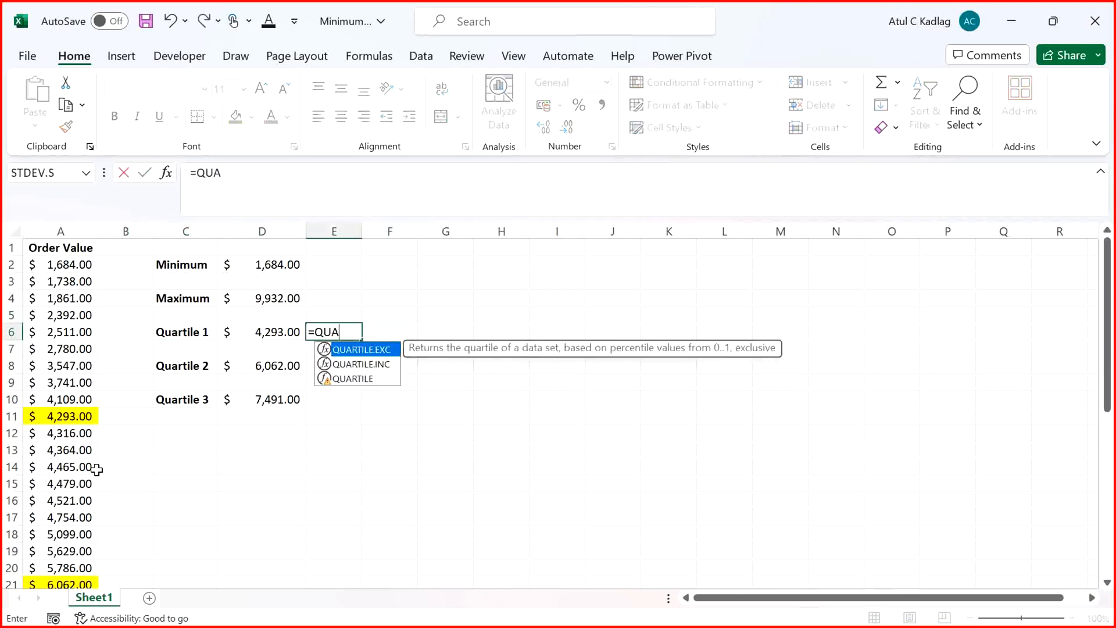
{"action": "key", "text": "Down"}
{"action": "key", "text": "Tab"}
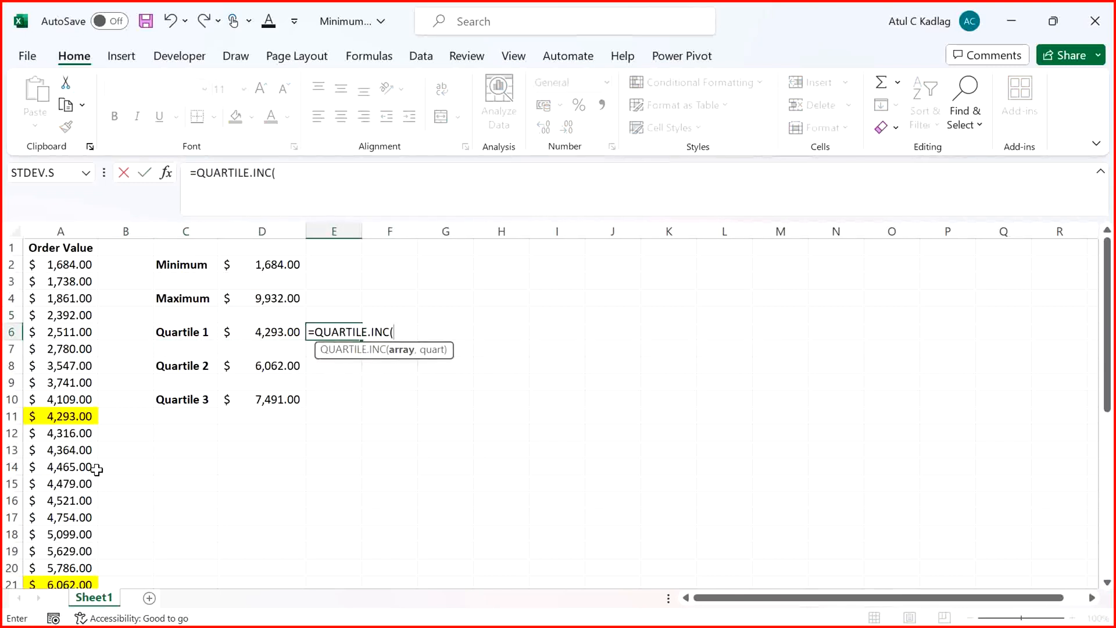
{"action": "left_click", "coordinate": [59, 263]}
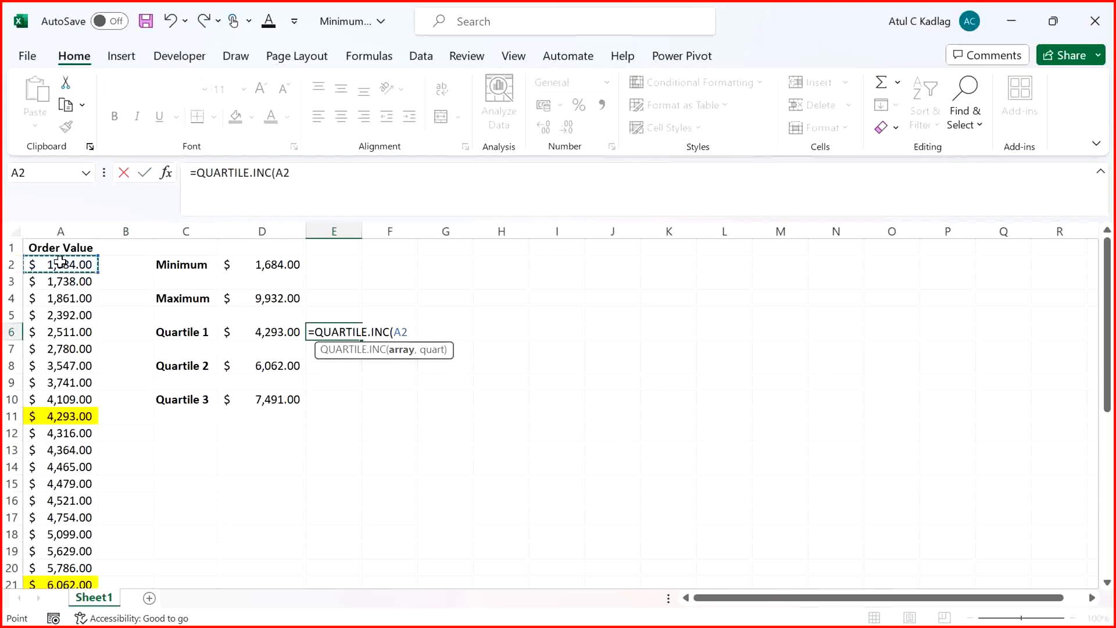
{"action": "key", "text": "ctrl+shift+Down"}
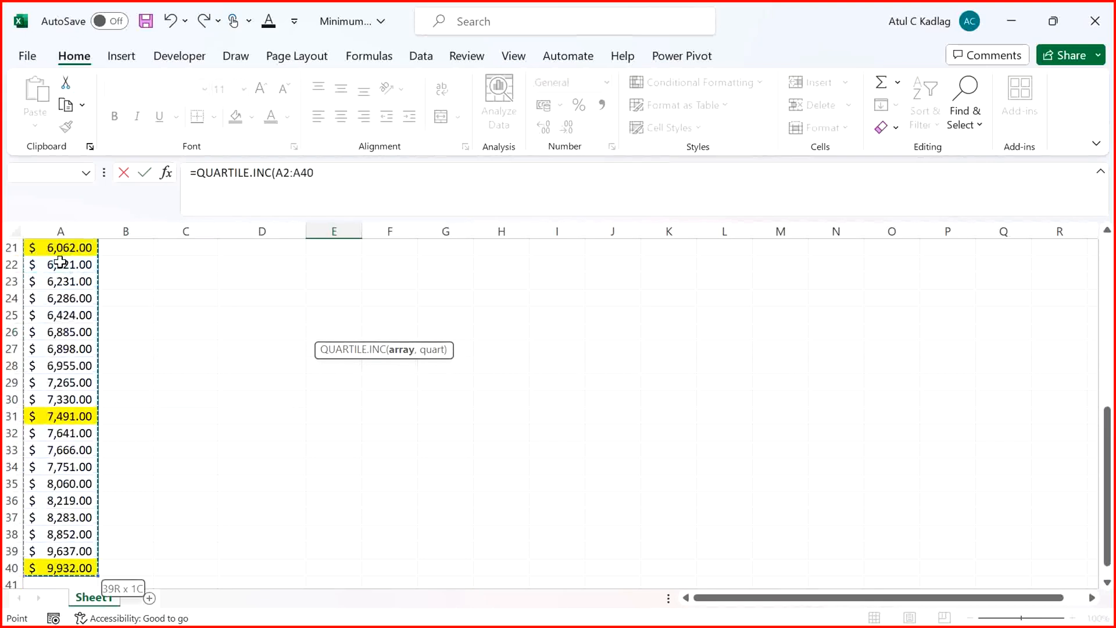
{"action": "type", "text": ","}
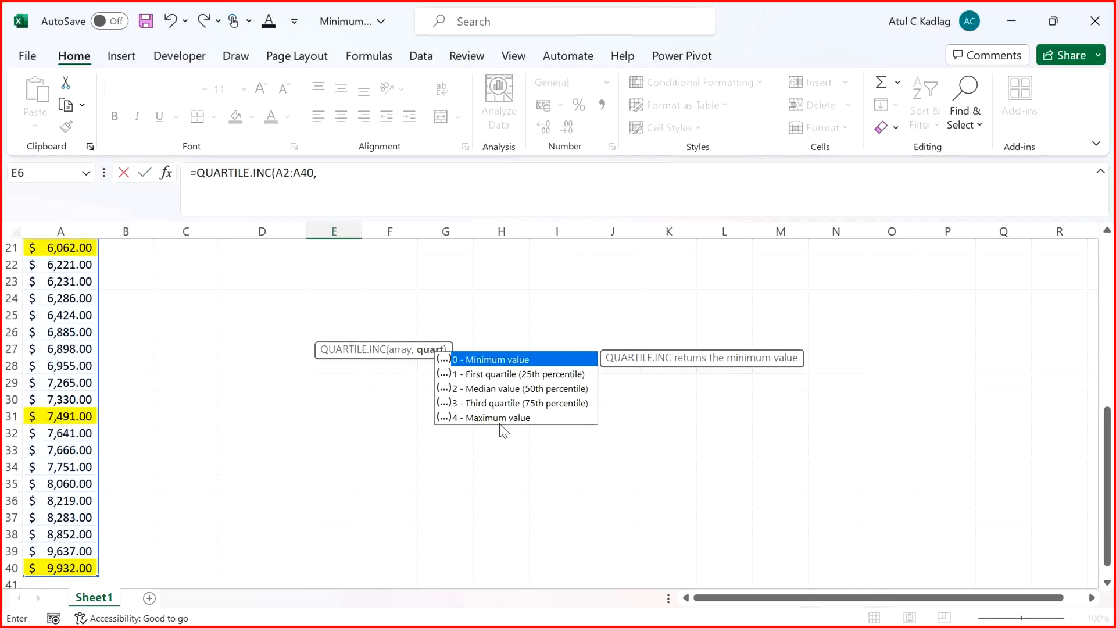
{"action": "type", "text": "0)"}
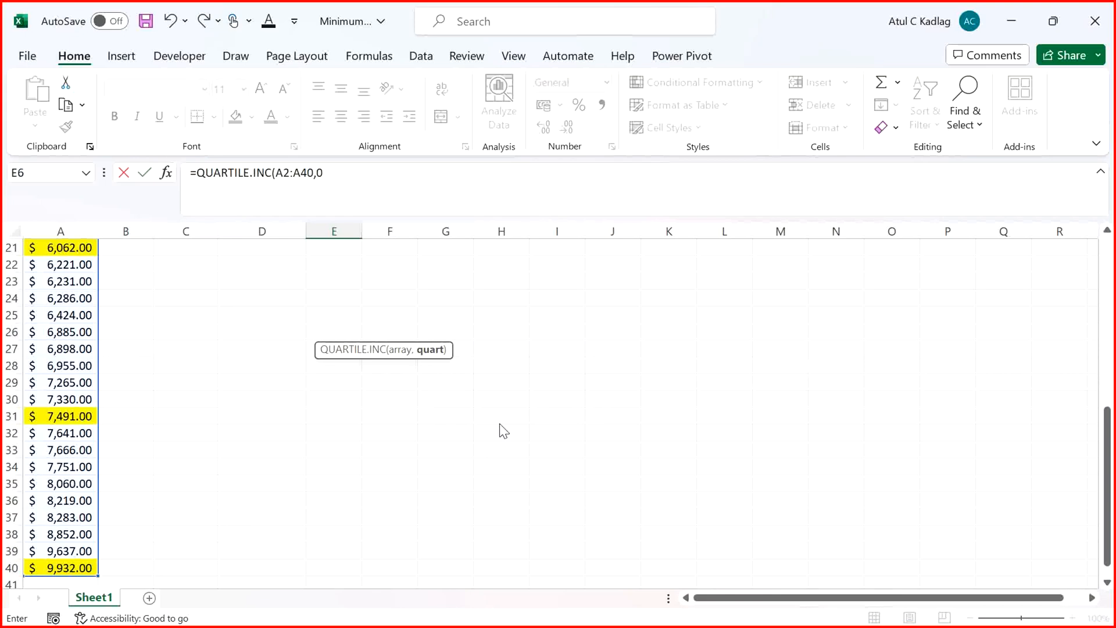
{"action": "key", "text": "Return"}
Compare the QUARTILE.INC result in E6 with the first order value in A2
{"action": "scroll", "coordinate": [499, 423], "scroll_direction": "up", "scroll_amount": 2}
{"action": "key", "text": "Up"}
{"action": "key", "text": "Up"}
{"action": "key", "text": "Up"}
{"action": "key", "text": "Up"}
{"action": "key", "text": "Up"}
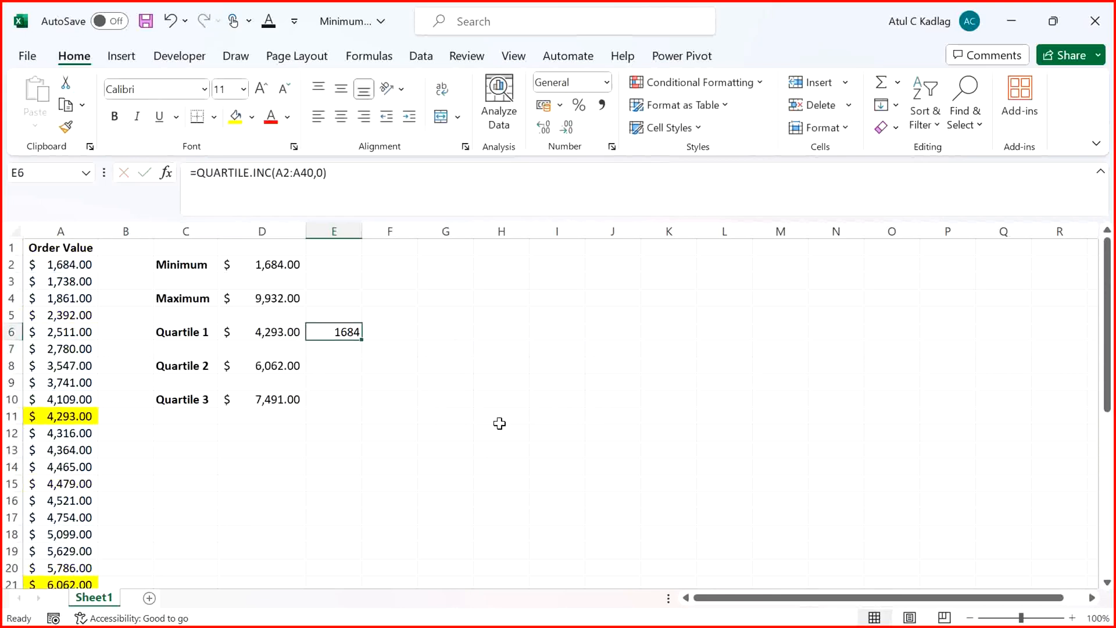
{"action": "key", "text": "Down"}
{"action": "key", "text": "Down"}
{"action": "key", "text": "Down"}
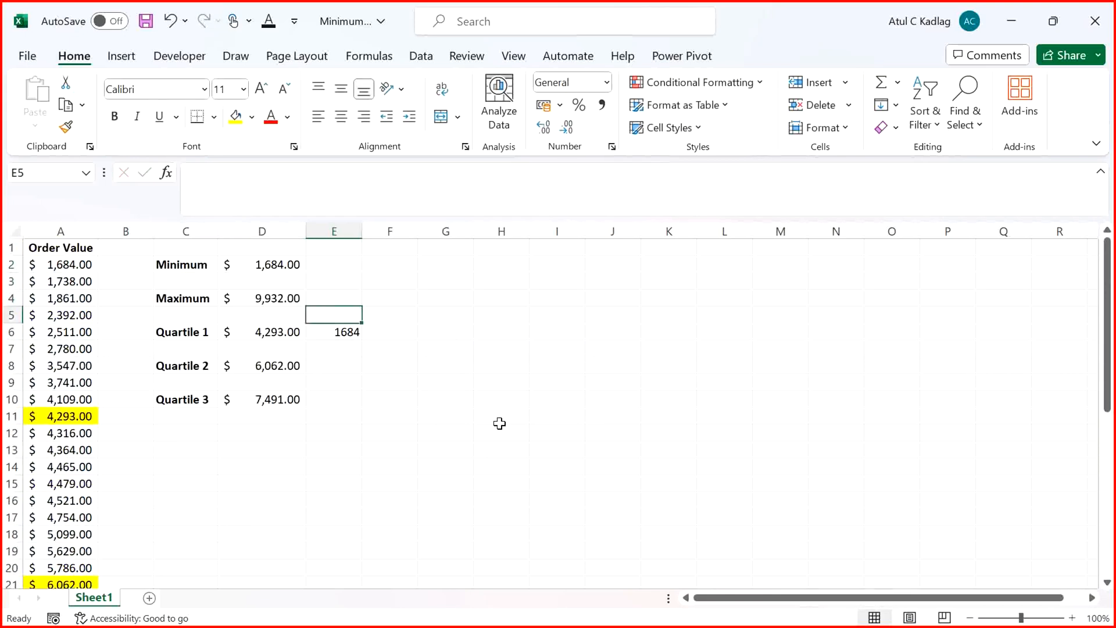
{"action": "left_click", "coordinate": [53, 266]}
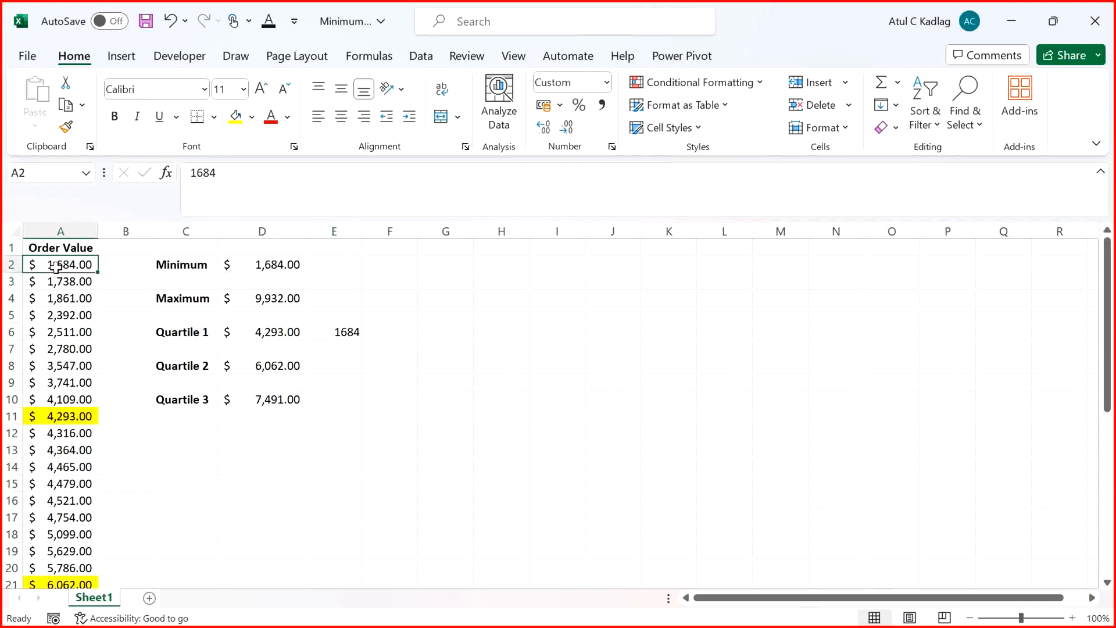
{"action": "left_click", "coordinate": [358, 334]}
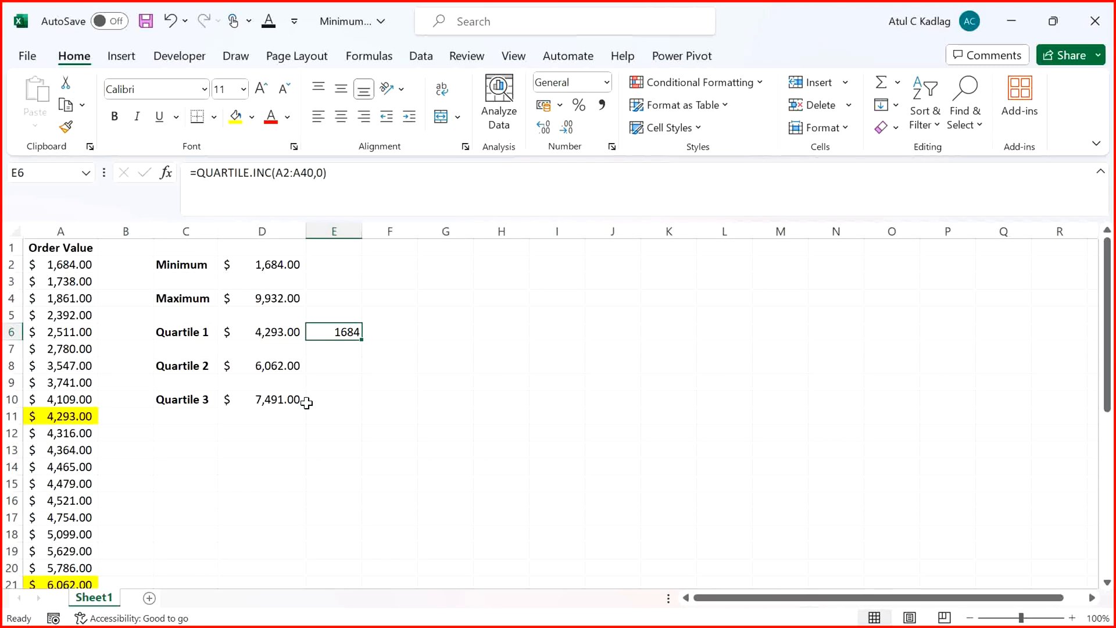
Switch to the Variance_1 workbook and move the variance formula picture closer to the data table
{"action": "key", "text": "alt+Tab"}
{"action": "key", "text": "alt+Tab"}
{"action": "key", "text": "alt+Tab"}
{"action": "key", "text": "alt+Tab"}
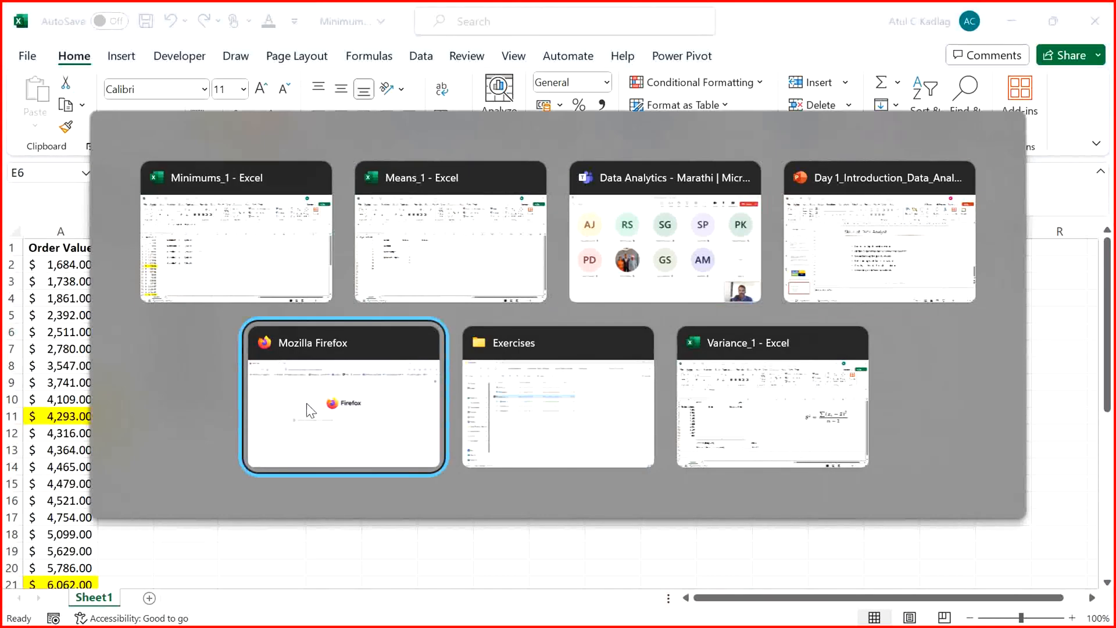
{"action": "key", "text": "alt+Tab"}
{"action": "left_click", "coordinate": [465, 377]}
{"action": "left_click", "coordinate": [810, 373]}
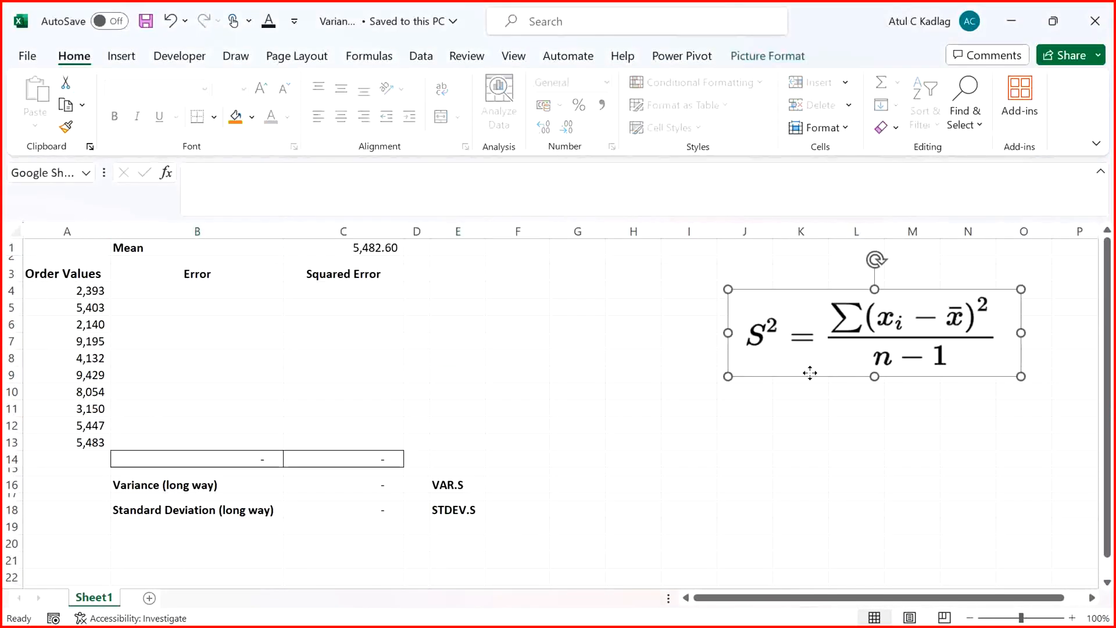
{"action": "left_click_drag", "start_coordinate": [809, 373], "coordinate": [661, 376]}
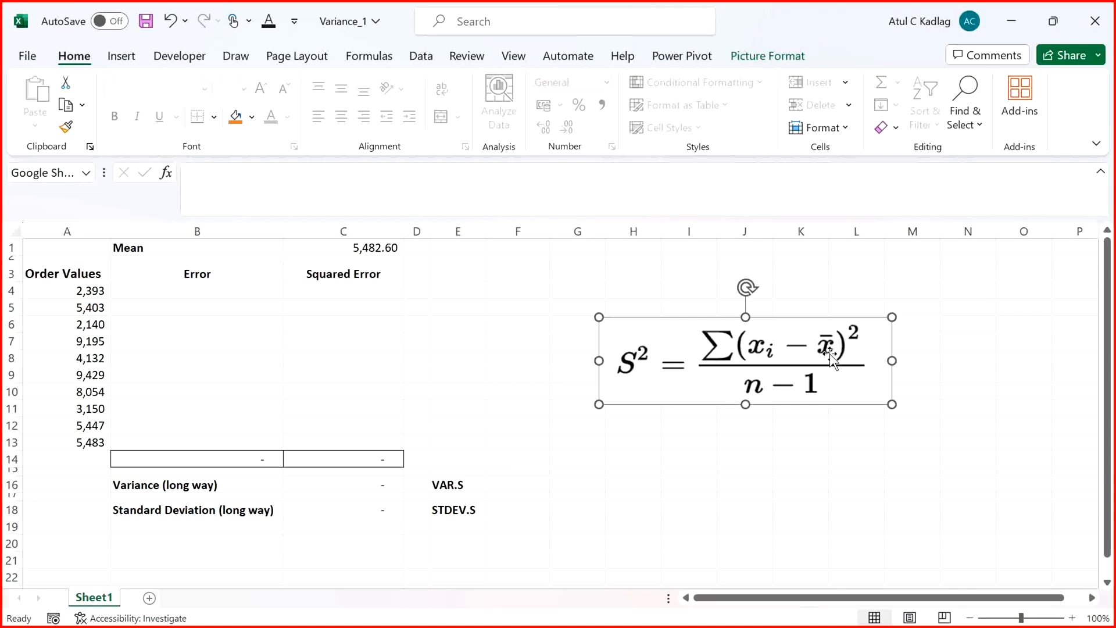
Check the mean formula in C1 and label it with the text x(bar) in D1
{"action": "left_click", "coordinate": [343, 259]}
{"action": "left_click", "coordinate": [358, 249]}
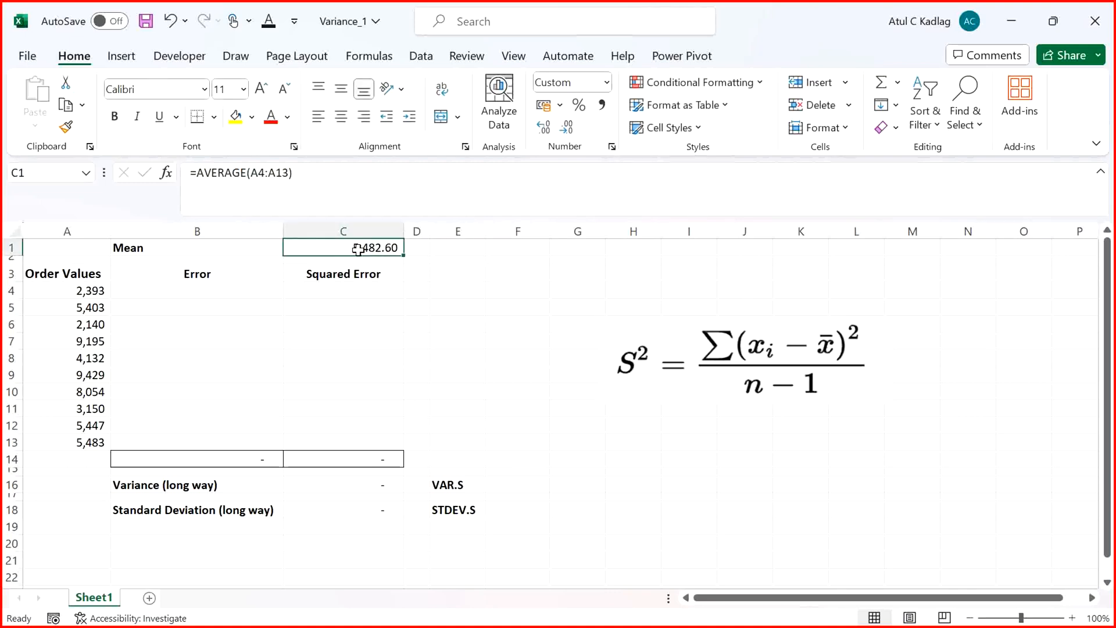
{"action": "left_click", "coordinate": [422, 249]}
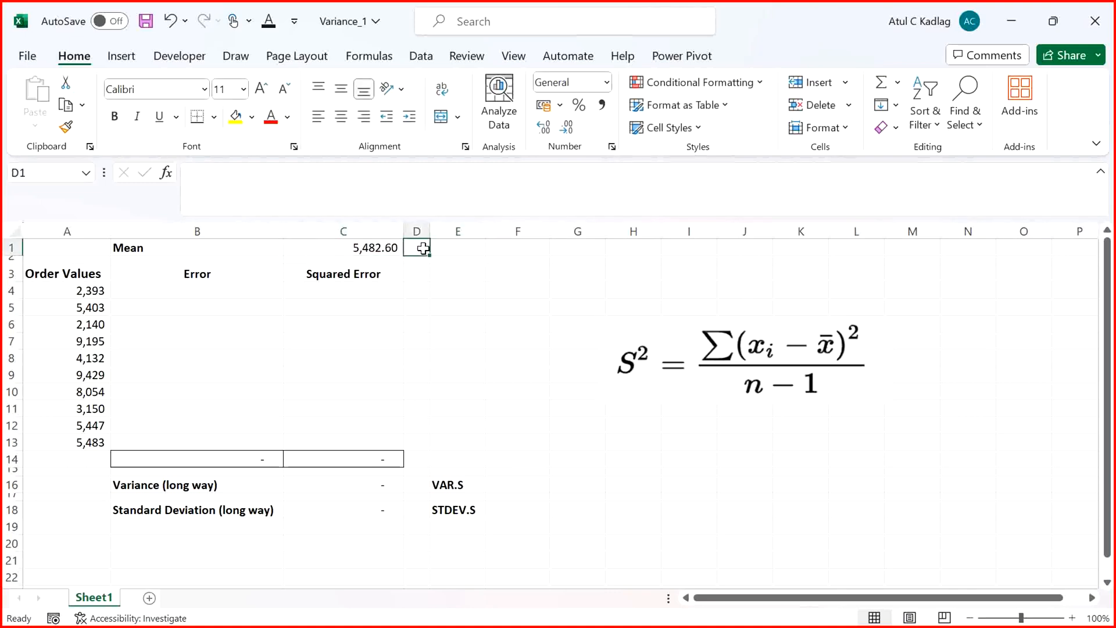
{"action": "type", "text": "x"}
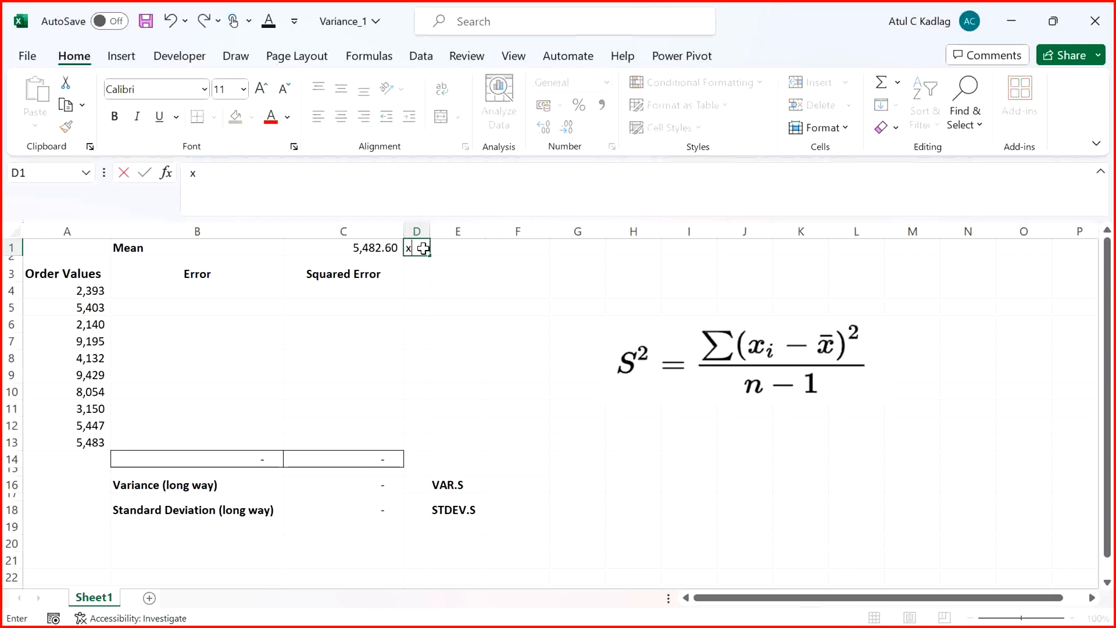
{"action": "type", "text": "(bar)"}
{"action": "key", "text": "Return"}
{"action": "left_click", "coordinate": [424, 249]}
Enter =A4-C1 in B4 to calculate the first order value's error from the mean, using a relative mean reference
{"action": "key", "text": "Left"}
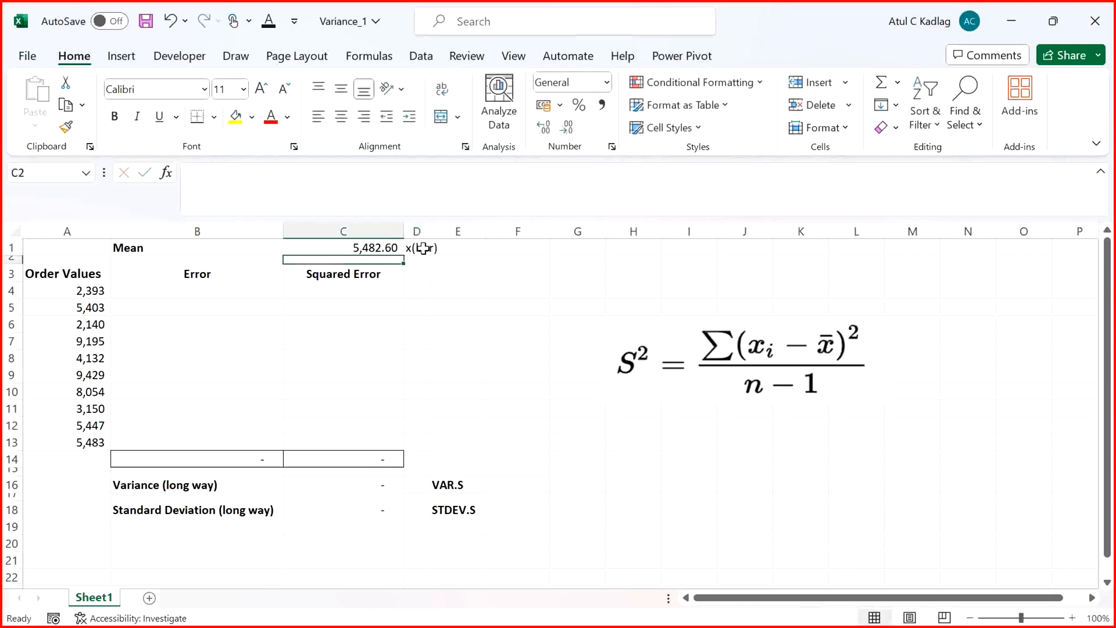
{"action": "key", "text": "Down"}
{"action": "key", "text": "Down"}
{"action": "key", "text": "Down"}
{"action": "key", "text": "Left"}
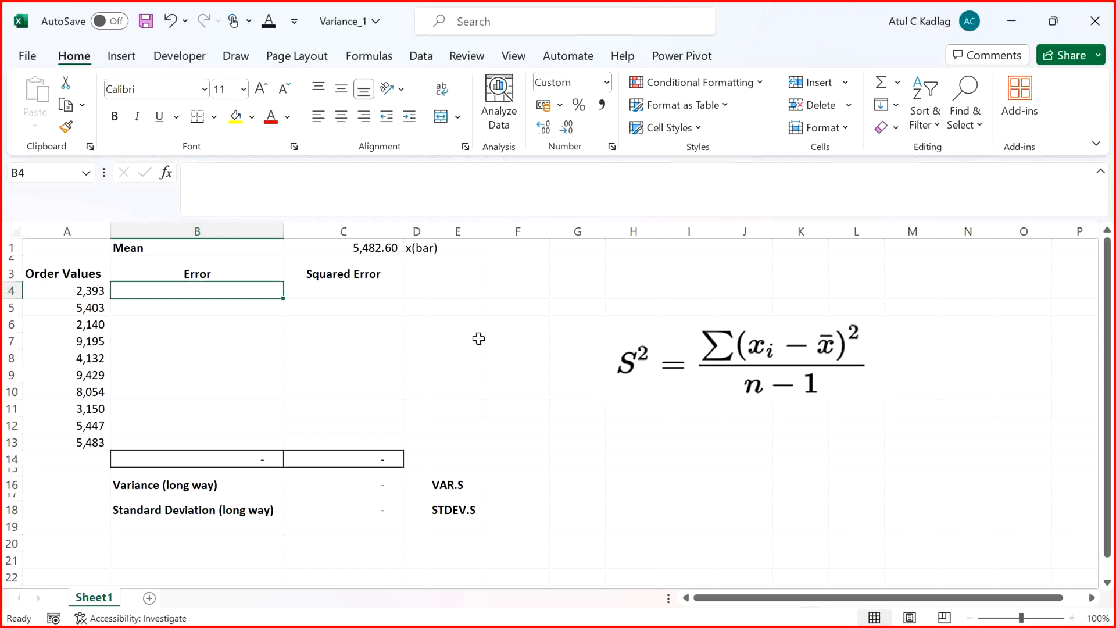
{"action": "type", "text": "="}
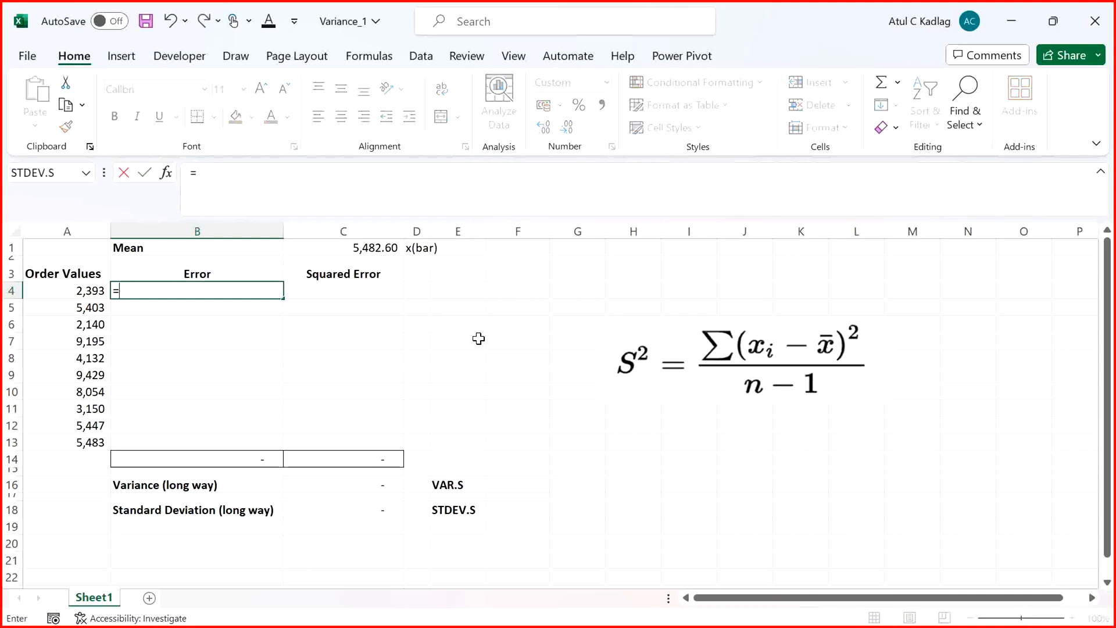
{"action": "left_click", "coordinate": [68, 291]}
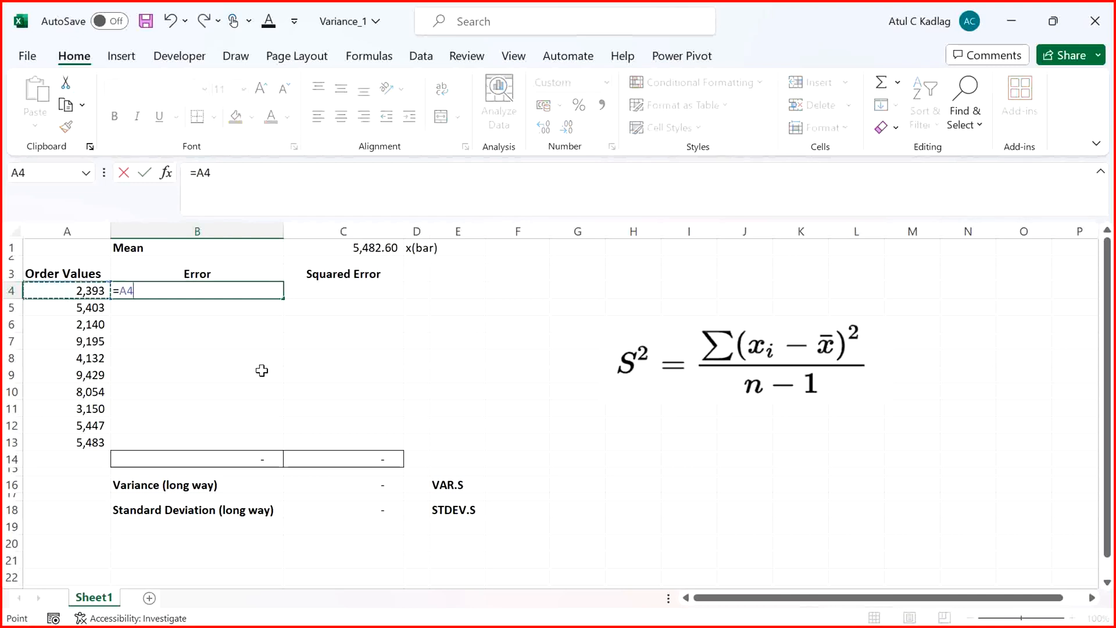
{"action": "type", "text": "-"}
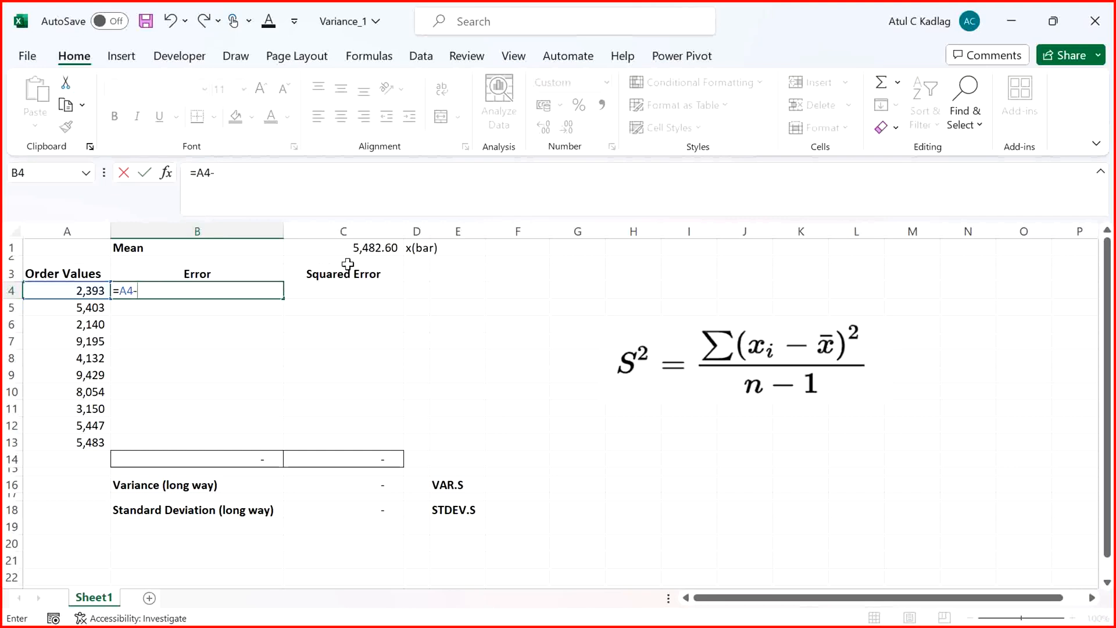
{"action": "left_click", "coordinate": [382, 248]}
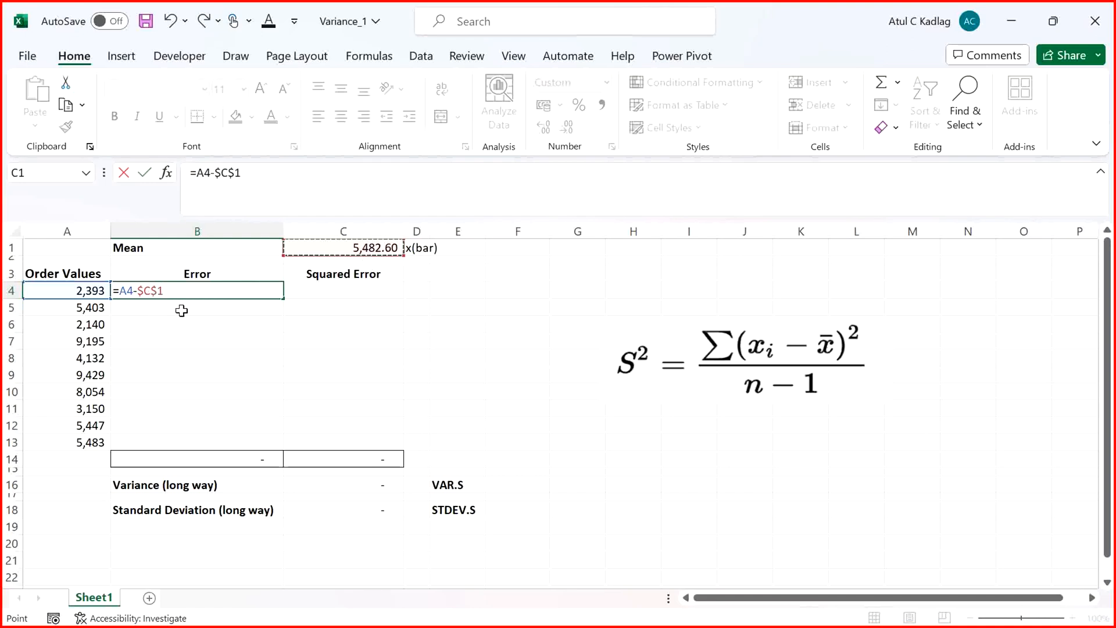
{"action": "left_click", "coordinate": [182, 310]}
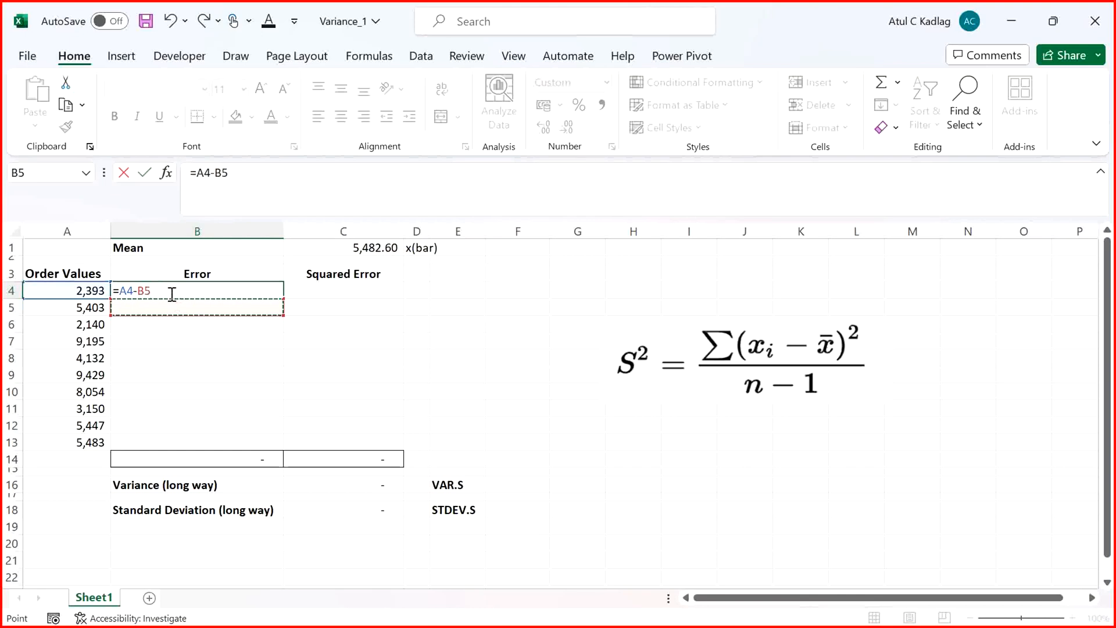
{"action": "left_click", "coordinate": [354, 247]}
{"action": "key", "text": "Return"}
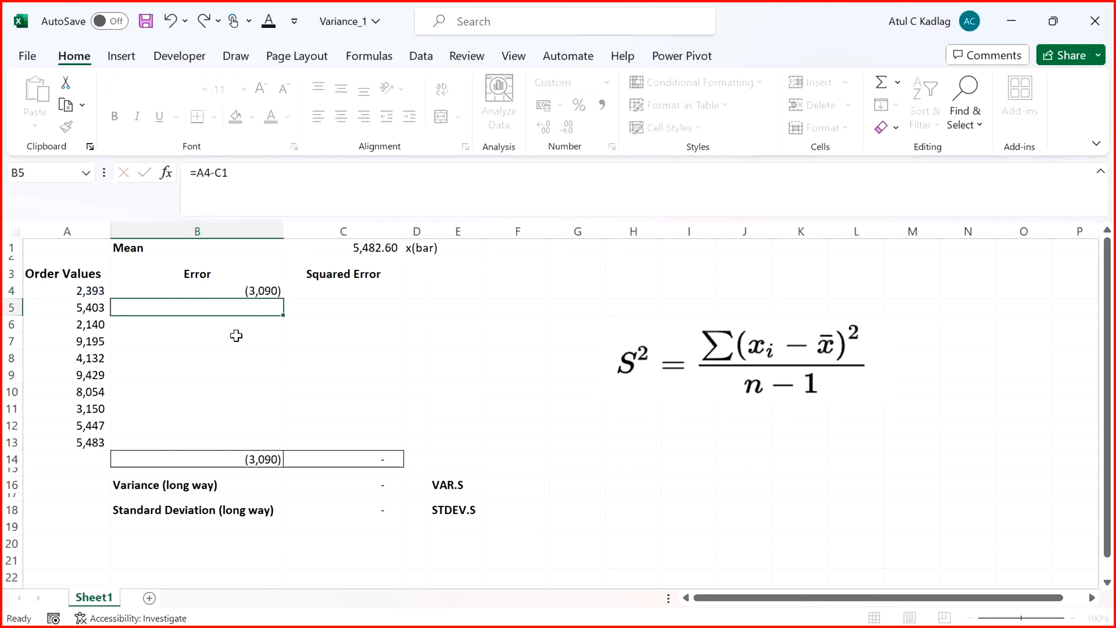
Fill the B4 error formula down through B13 and inspect the mean cell C1 it refers to
{"action": "key", "text": "Up"}
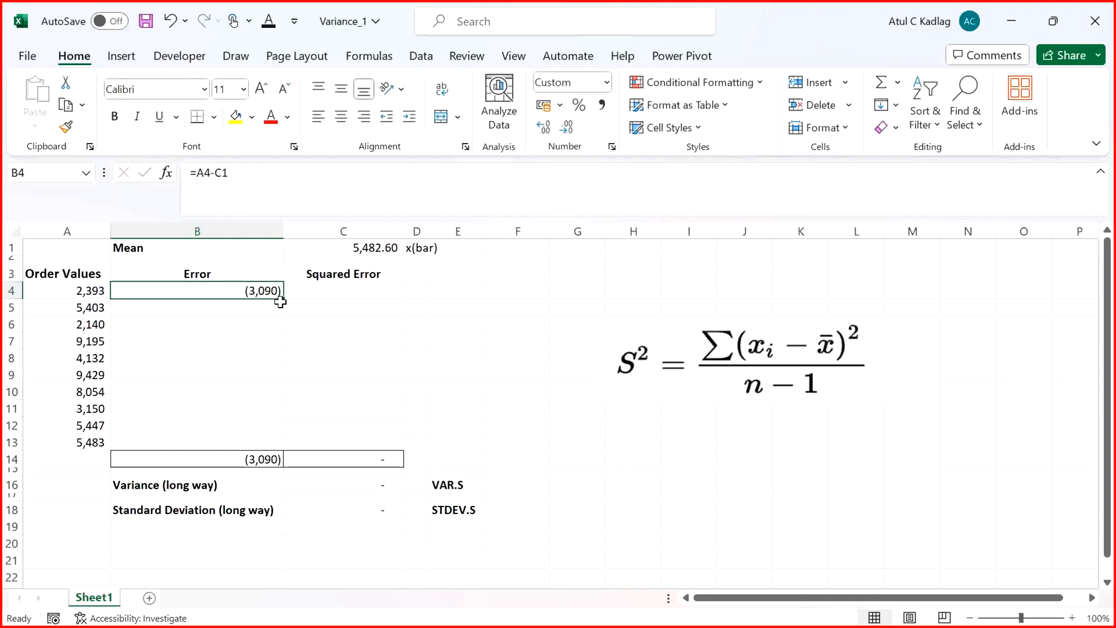
{"action": "left_click_drag", "start_coordinate": [285, 300], "coordinate": [284, 444]}
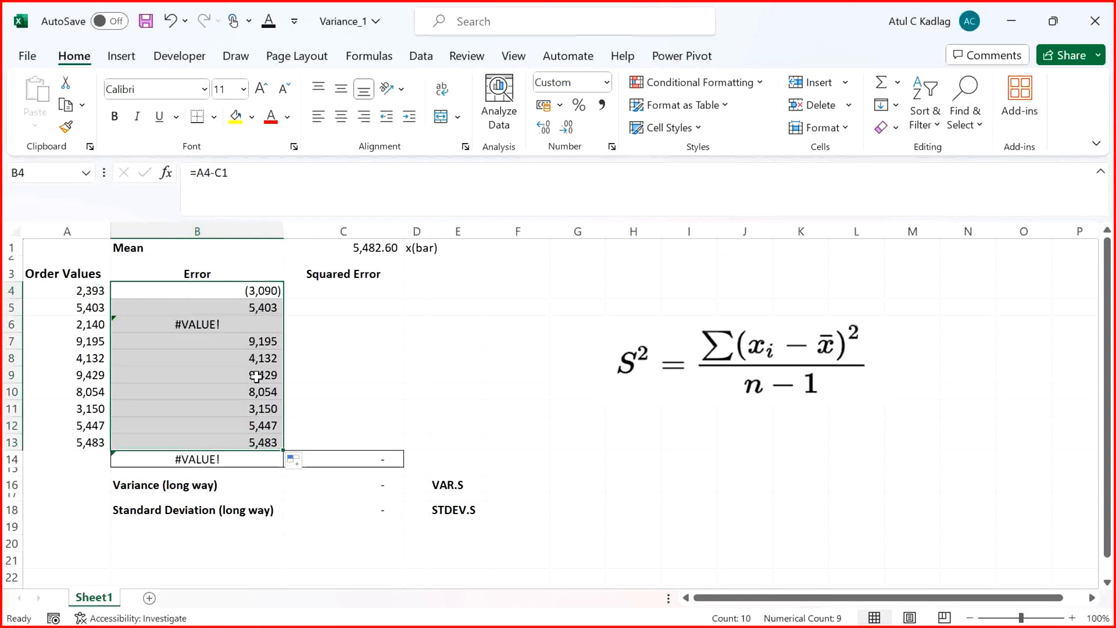
{"action": "left_click", "coordinate": [360, 246]}
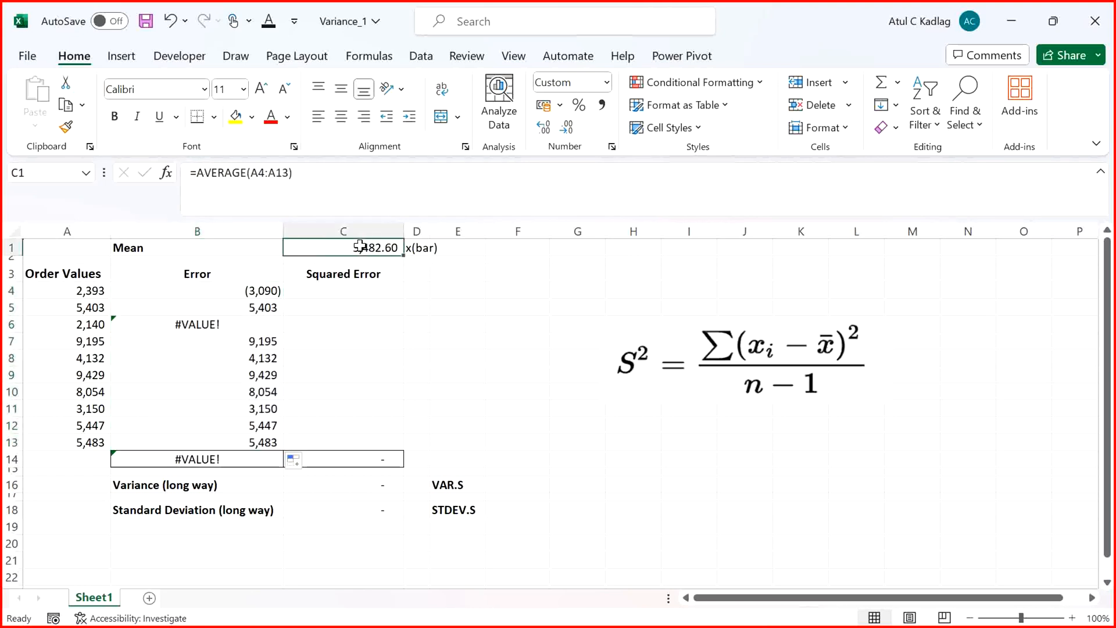
Examine the filled error formulas in B4 through B9 to trace which mean cell each row references
{"action": "left_click", "coordinate": [264, 293]}
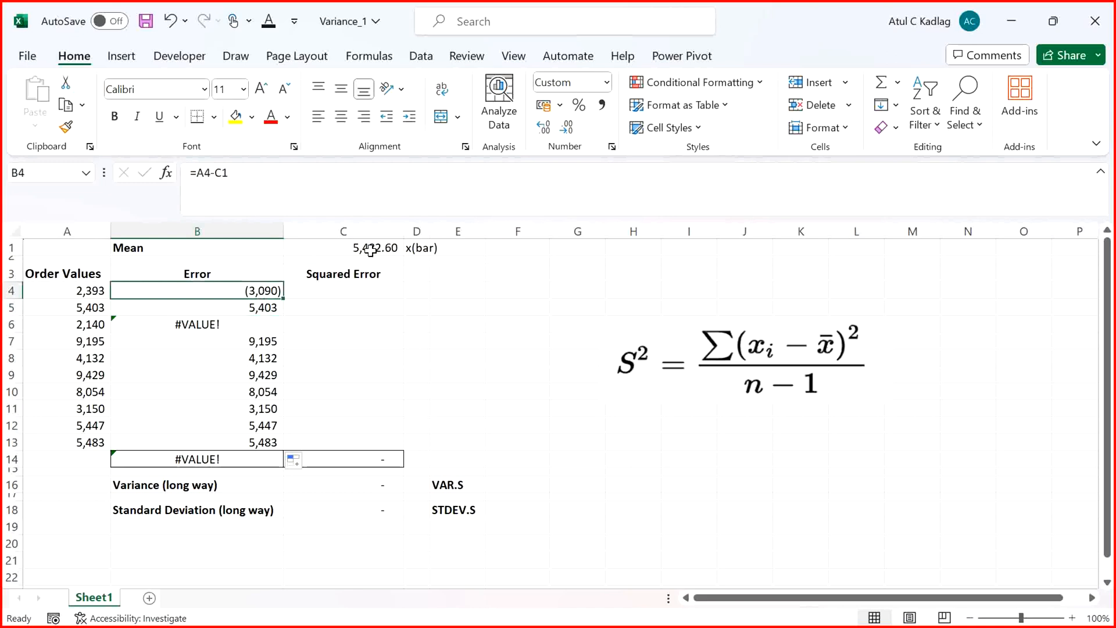
{"action": "left_click_drag", "start_coordinate": [650, 381], "coordinate": [752, 400]}
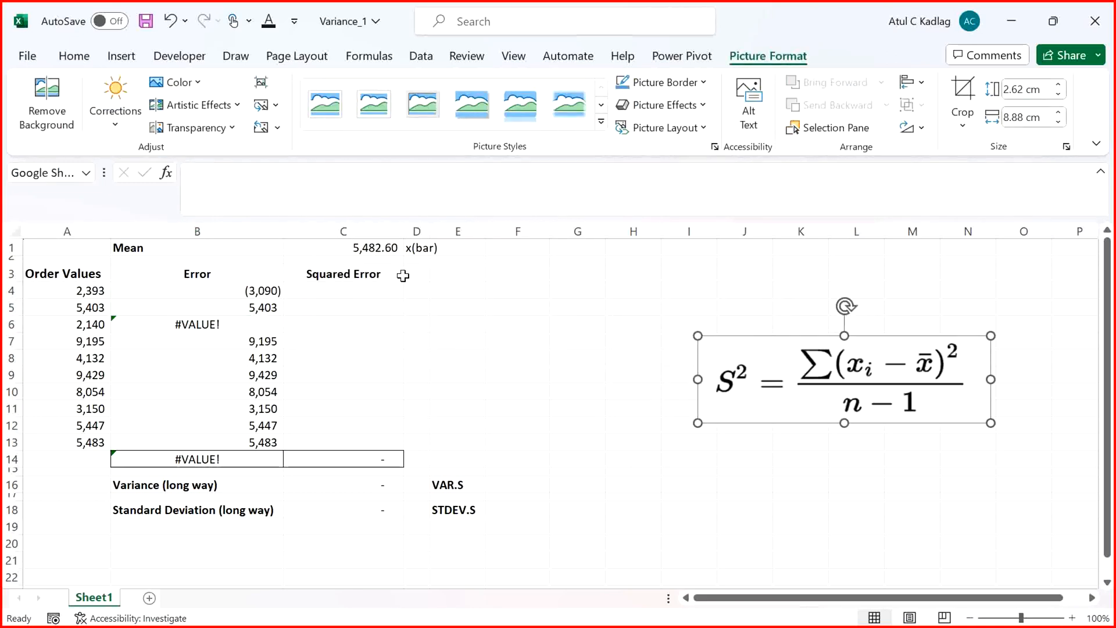
{"action": "left_click", "coordinate": [257, 303]}
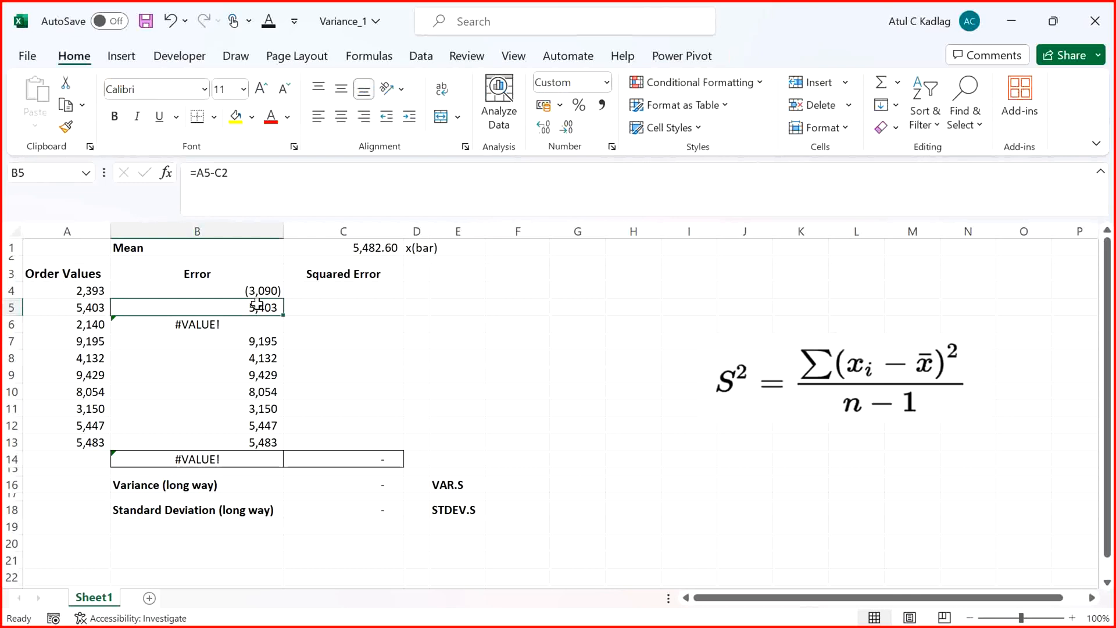
{"action": "key", "text": "Up"}
{"action": "key", "text": "Down"}
{"action": "left_click", "coordinate": [263, 329]}
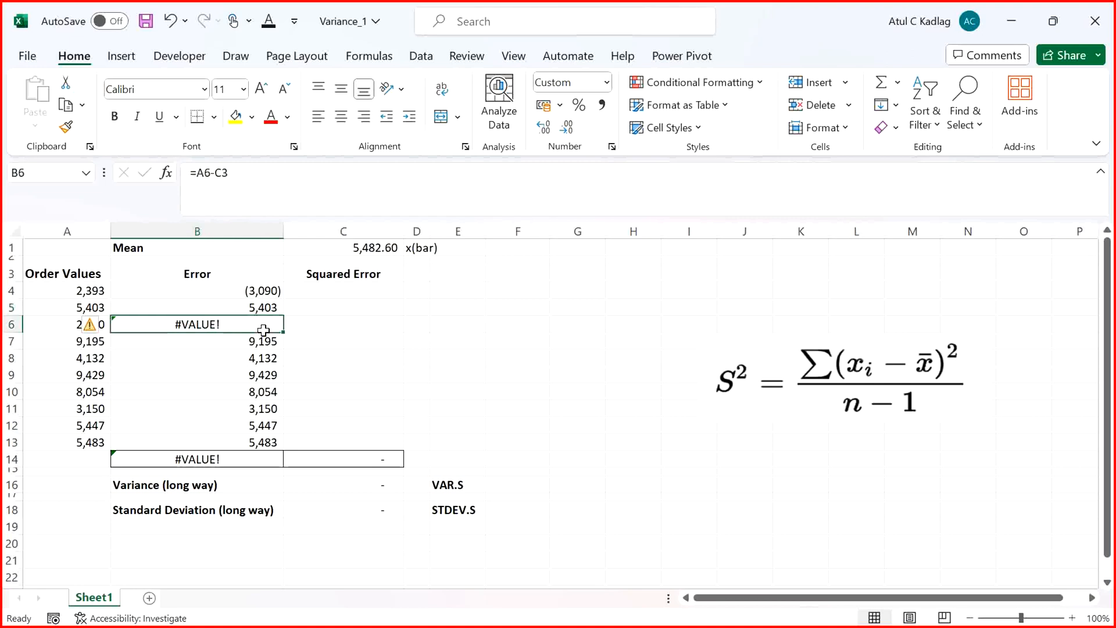
{"action": "left_click", "coordinate": [264, 342]}
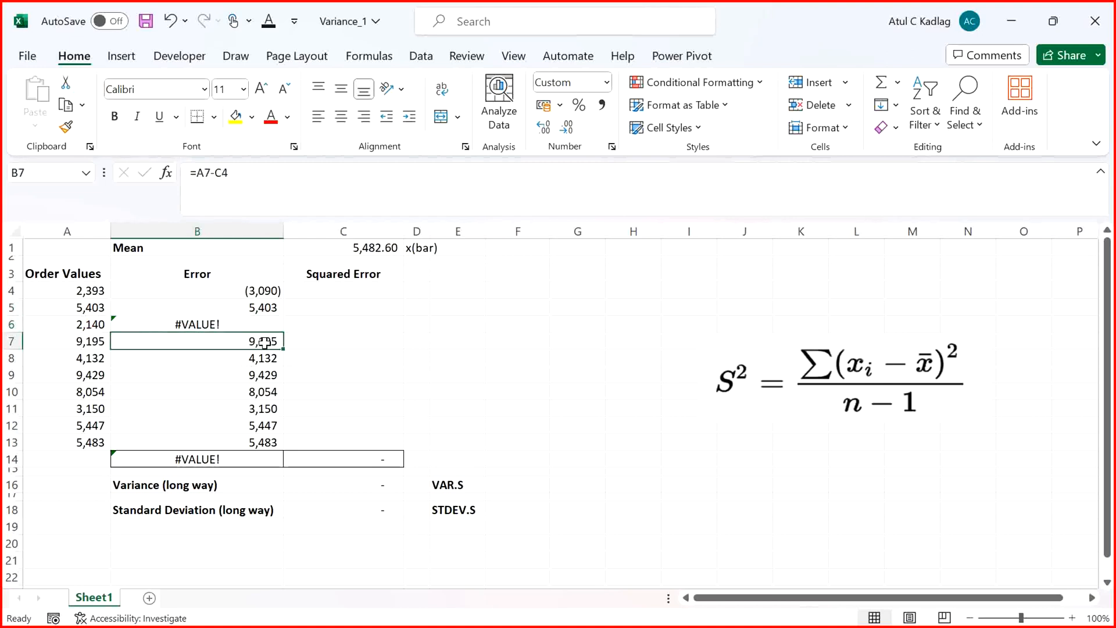
{"action": "left_click", "coordinate": [260, 373]}
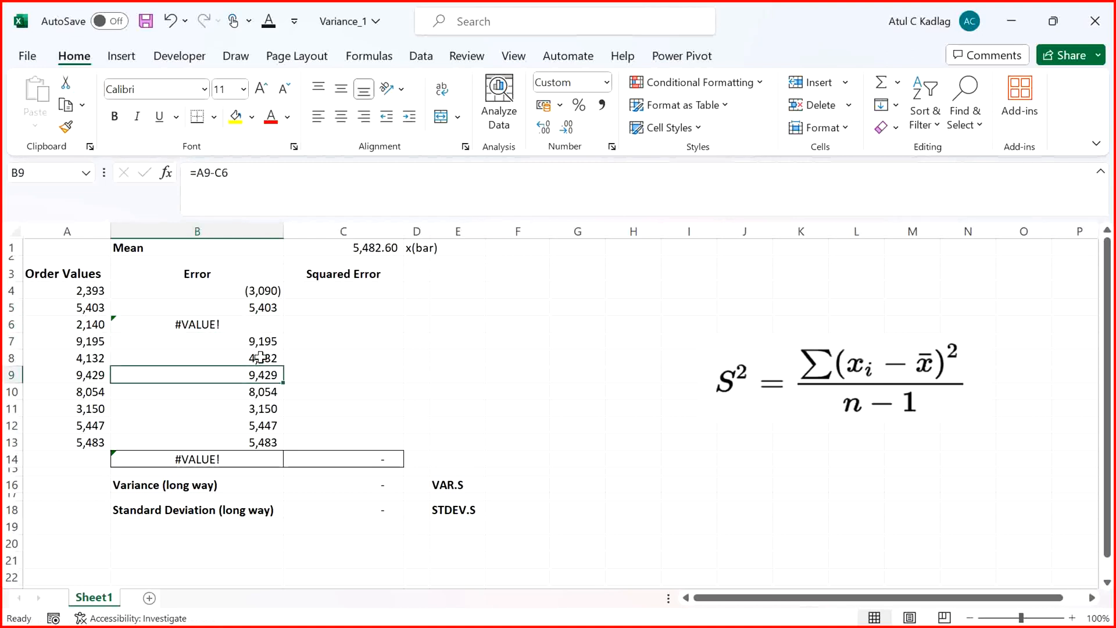
{"action": "left_click", "coordinate": [260, 357]}
{"action": "left_click", "coordinate": [211, 331]}
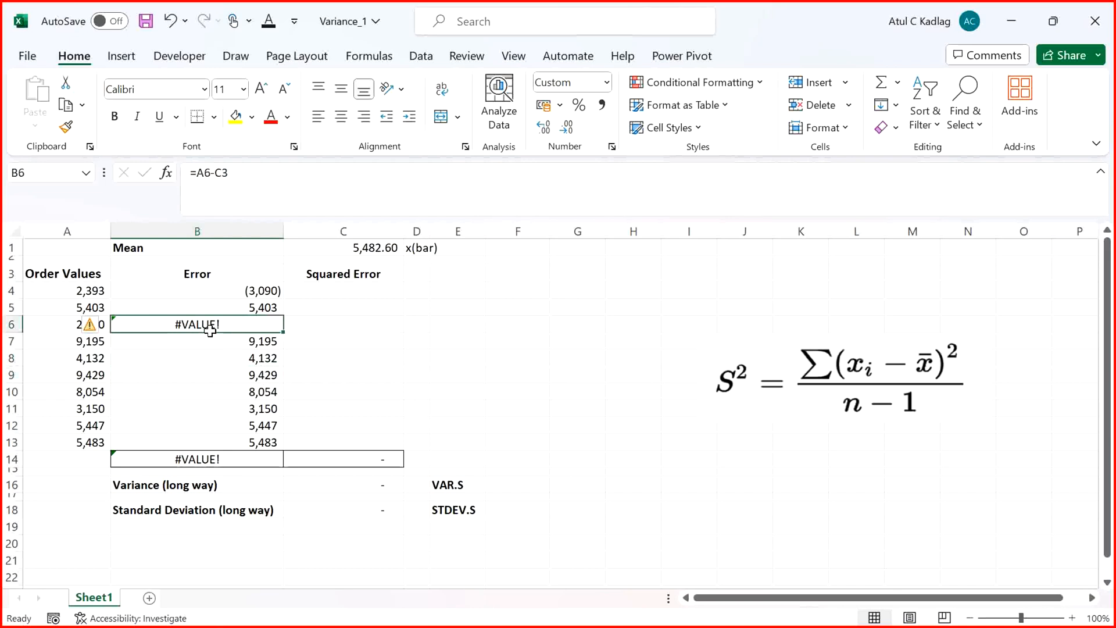
Undo the formula picture move and the error fill, and make the mean reference absolute in B4 with =A4-$C$1
{"action": "key", "text": "ctrl+z"}
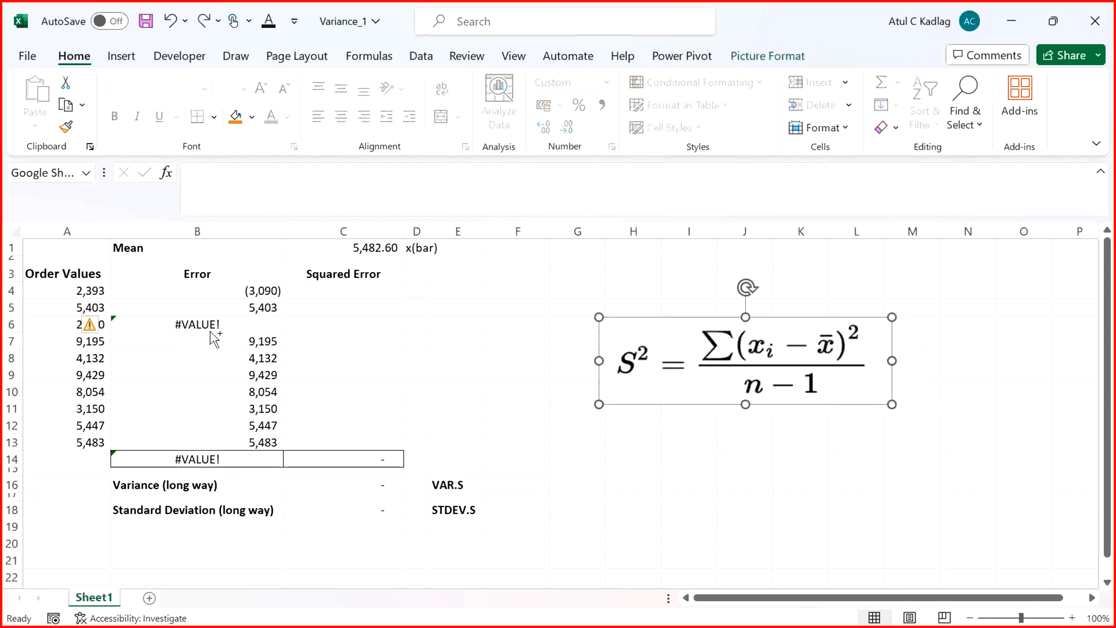
{"action": "key", "text": "ctrl+z"}
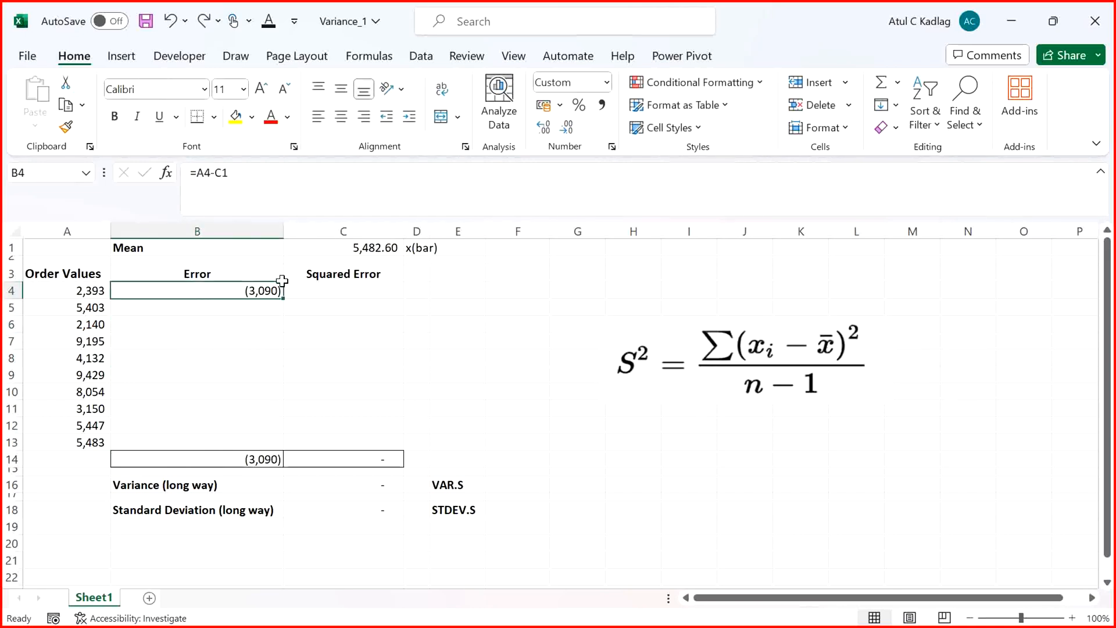
{"action": "double_click", "coordinate": [258, 294]}
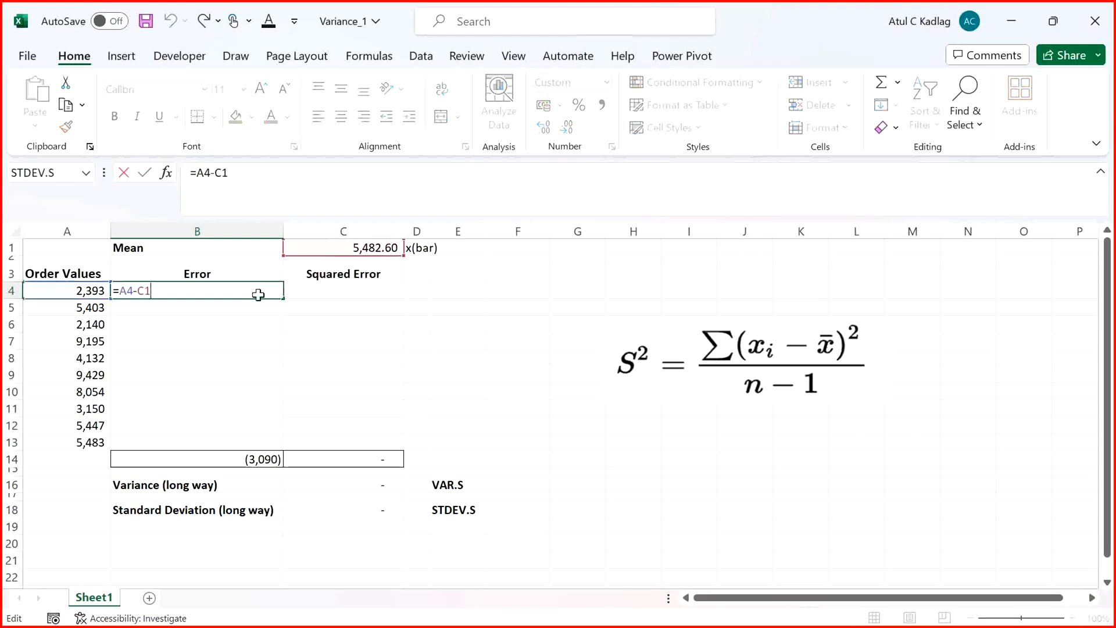
{"action": "key", "text": "shift+Left"}
{"action": "key", "text": "Right"}
{"action": "key", "text": "F4"}
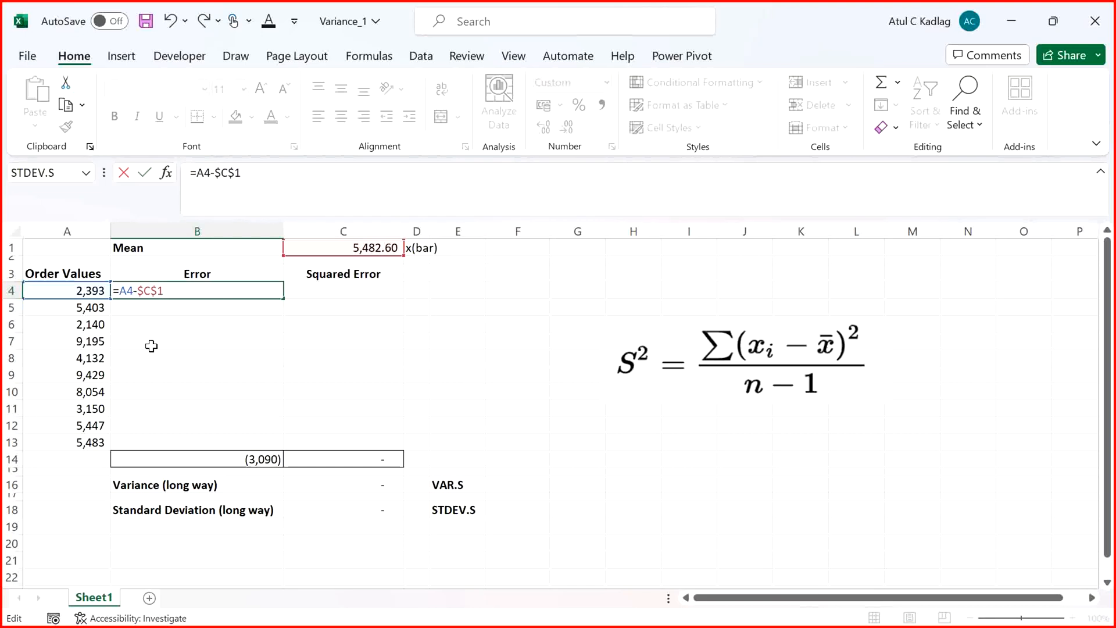
{"action": "key", "text": "Return"}
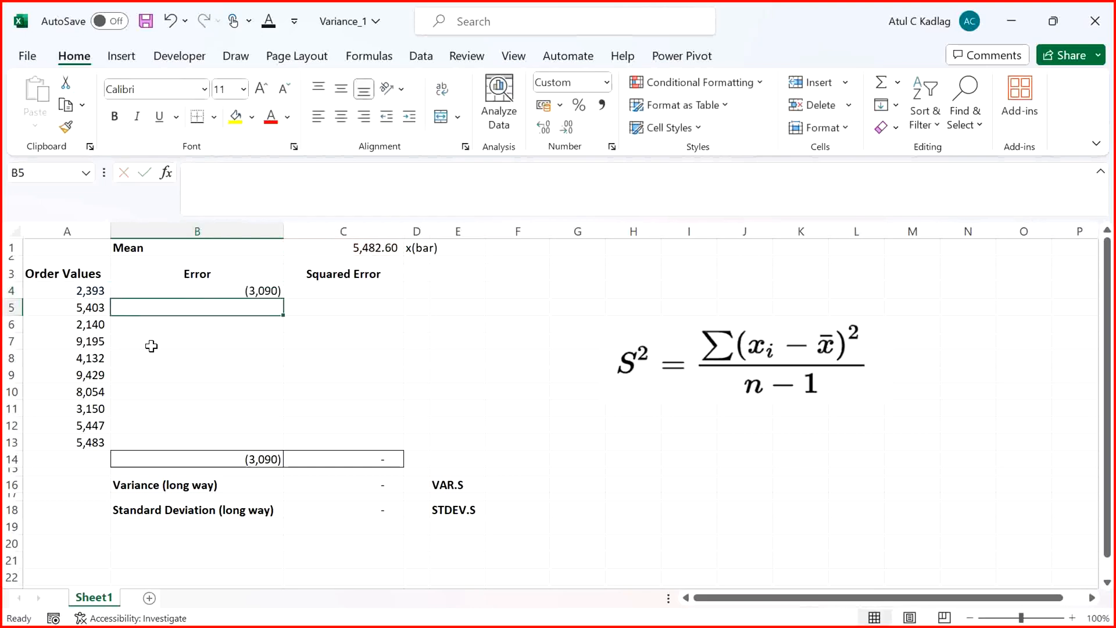
Fill the corrected error formula from B4 down through B13
{"action": "left_click", "coordinate": [269, 292]}
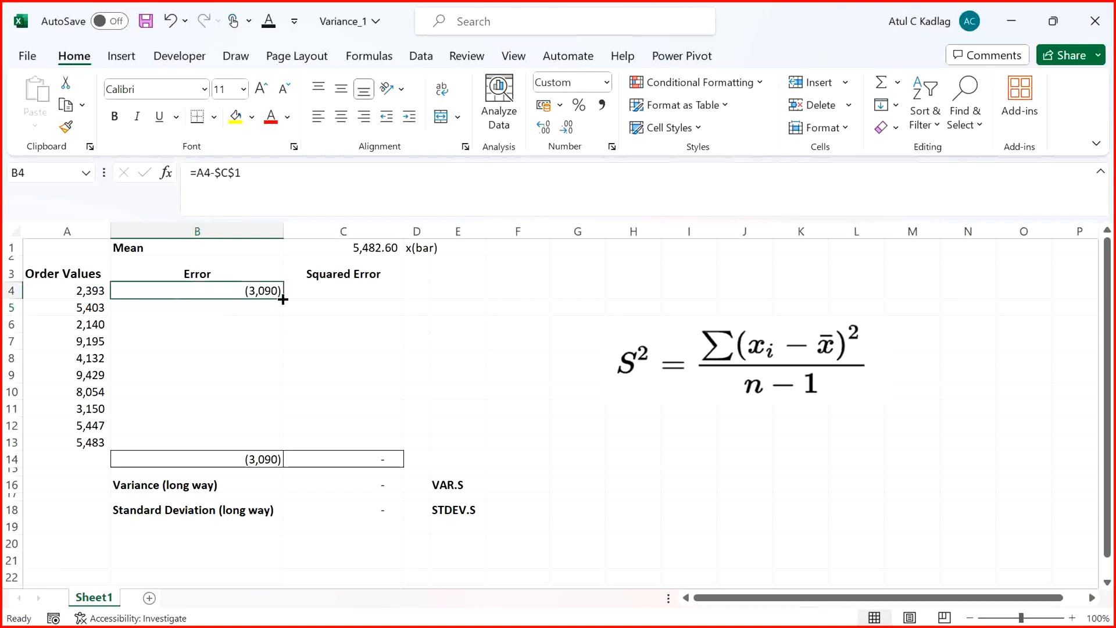
{"action": "left_click_drag", "start_coordinate": [283, 298], "coordinate": [269, 447]}
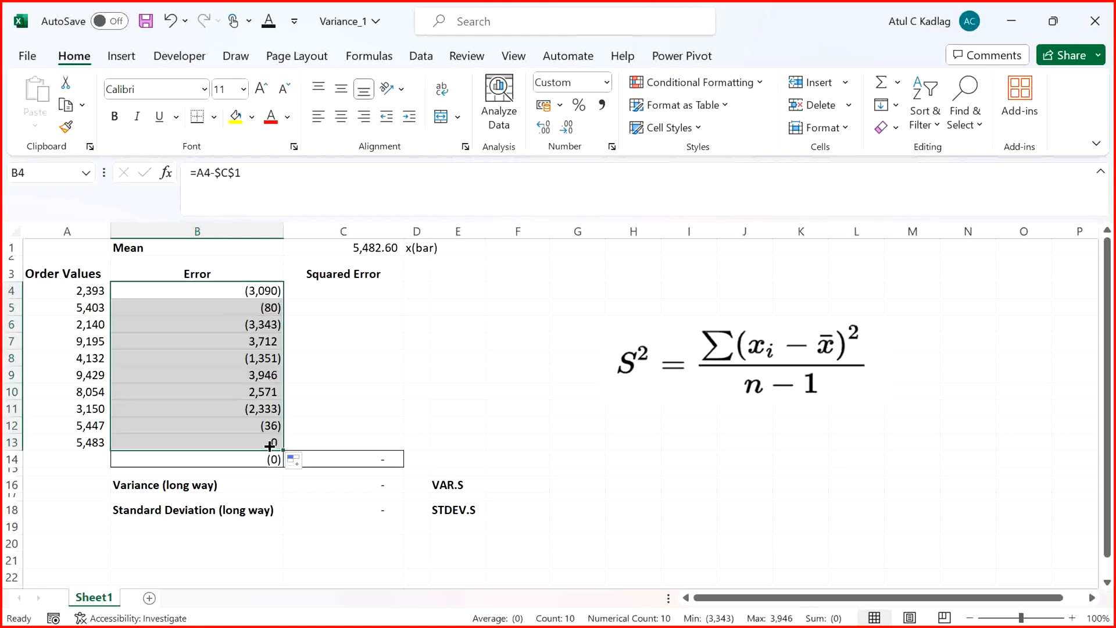
{"action": "left_click", "coordinate": [220, 378]}
Examine the copied error formulas in B4, B5 and B6 to check their order value and mean references
{"action": "left_click", "coordinate": [259, 303]}
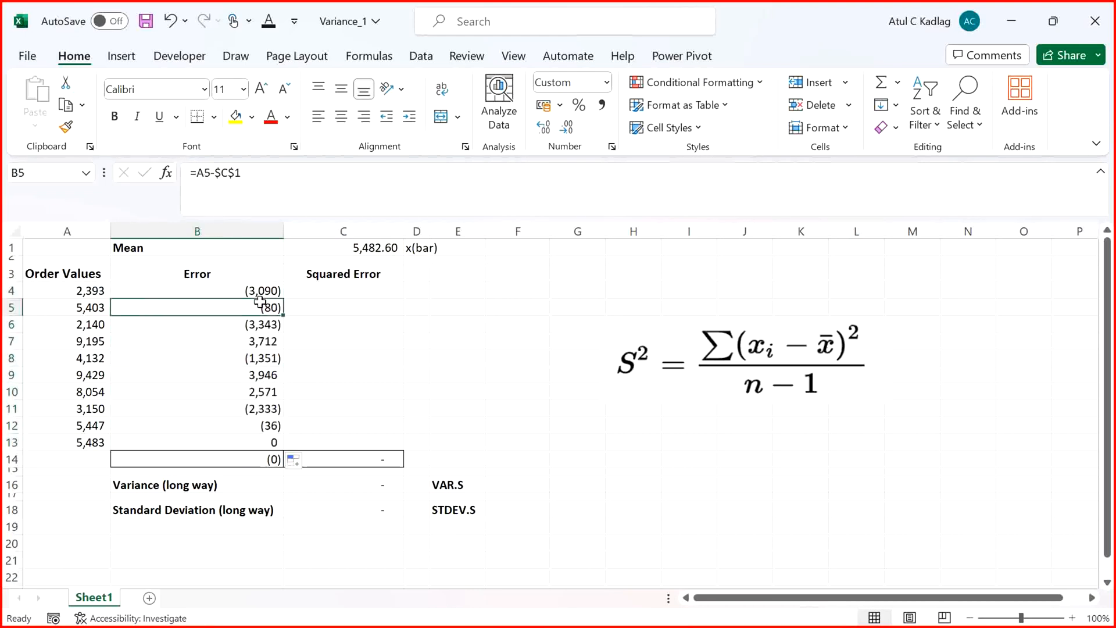
{"action": "key", "text": "Up"}
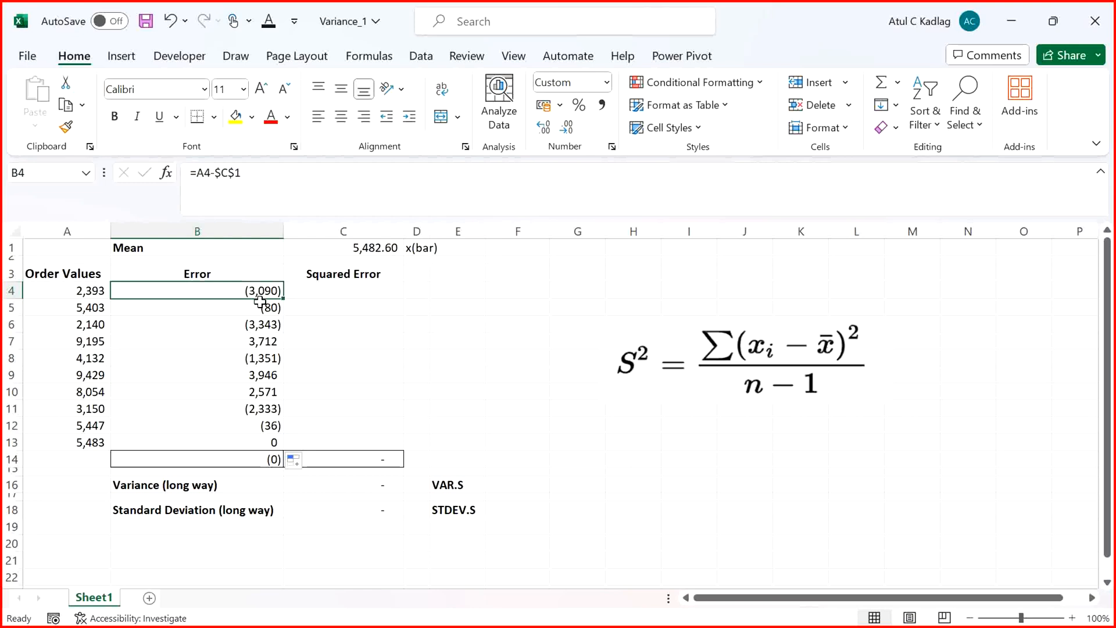
{"action": "key", "text": "Down"}
{"action": "key", "text": "Down"}
{"action": "key", "text": "Up"}
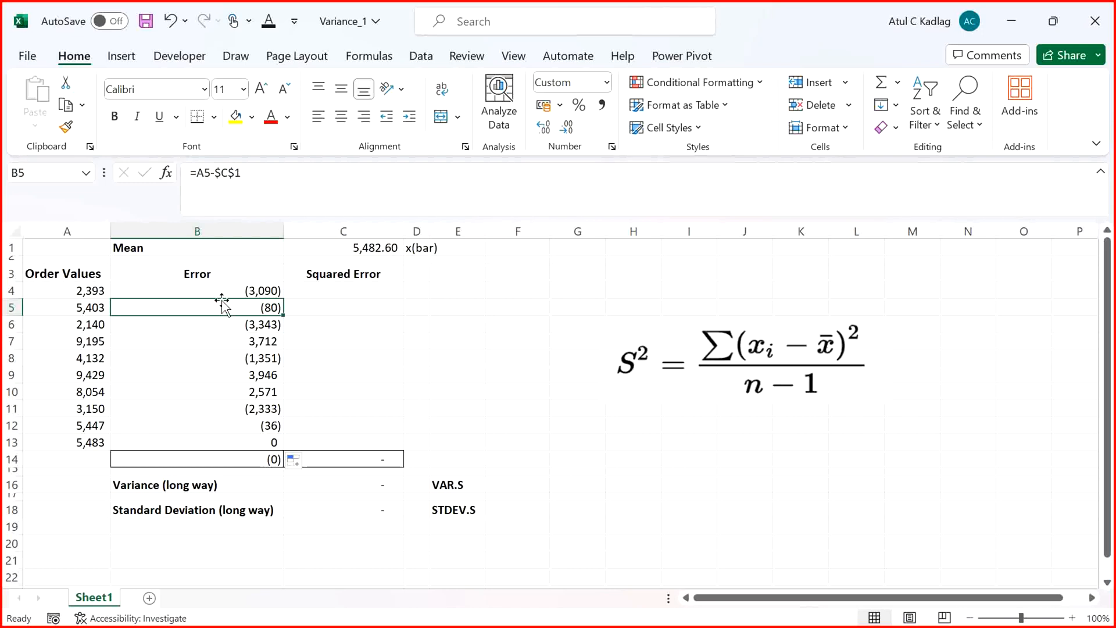
{"action": "key", "text": "F2"}
{"action": "key", "text": "Return"}
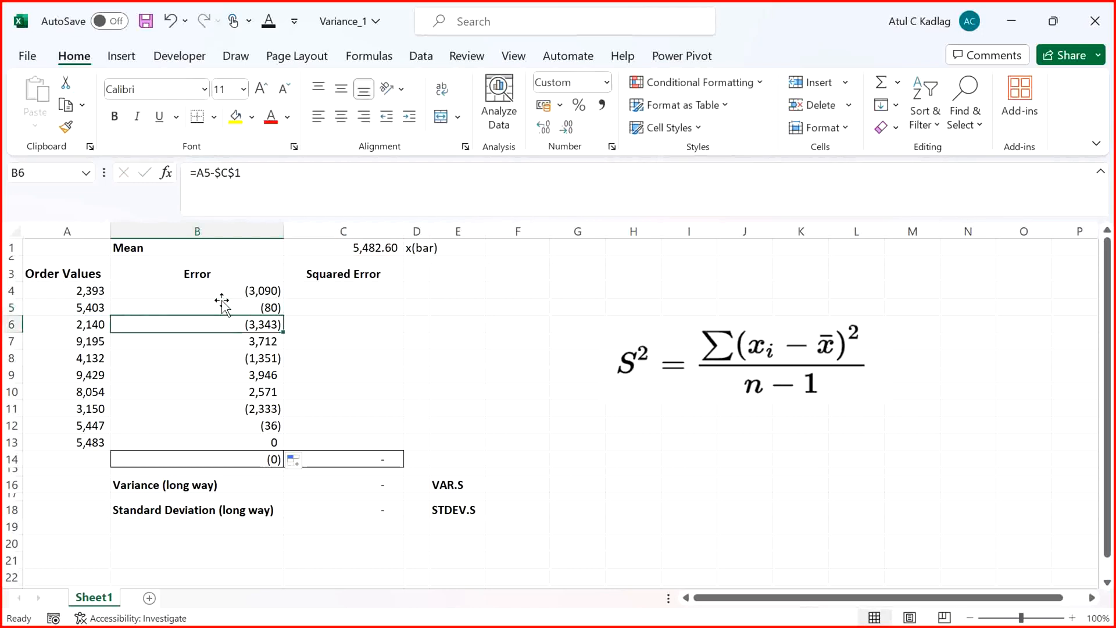
{"action": "key", "text": "F2"}
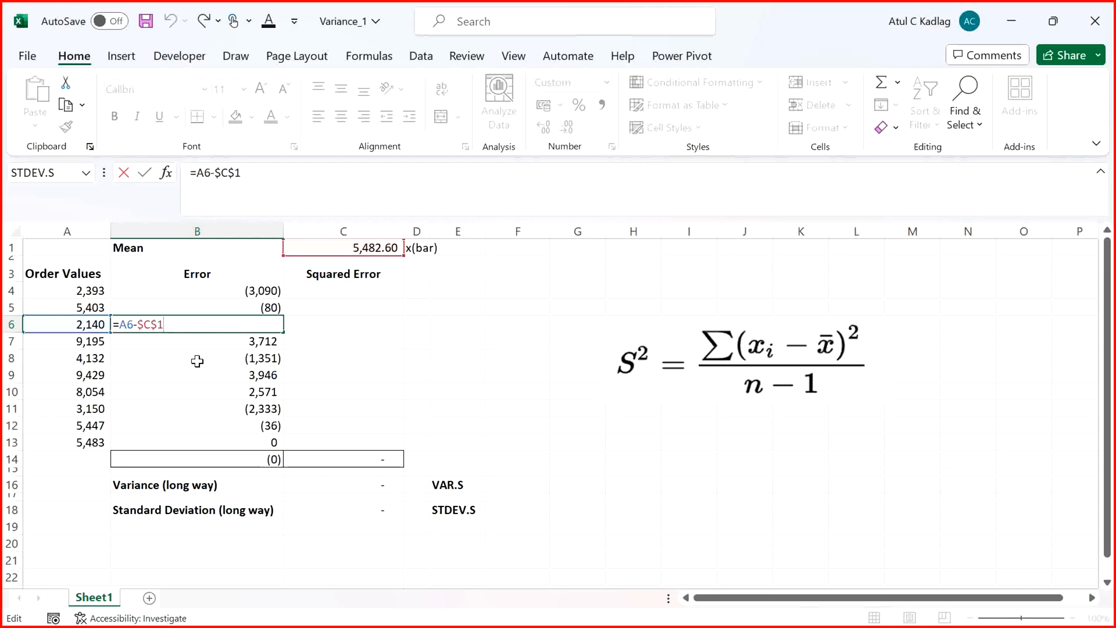
{"action": "key", "text": "ctrl+Return"}
{"action": "key", "text": "Up"}
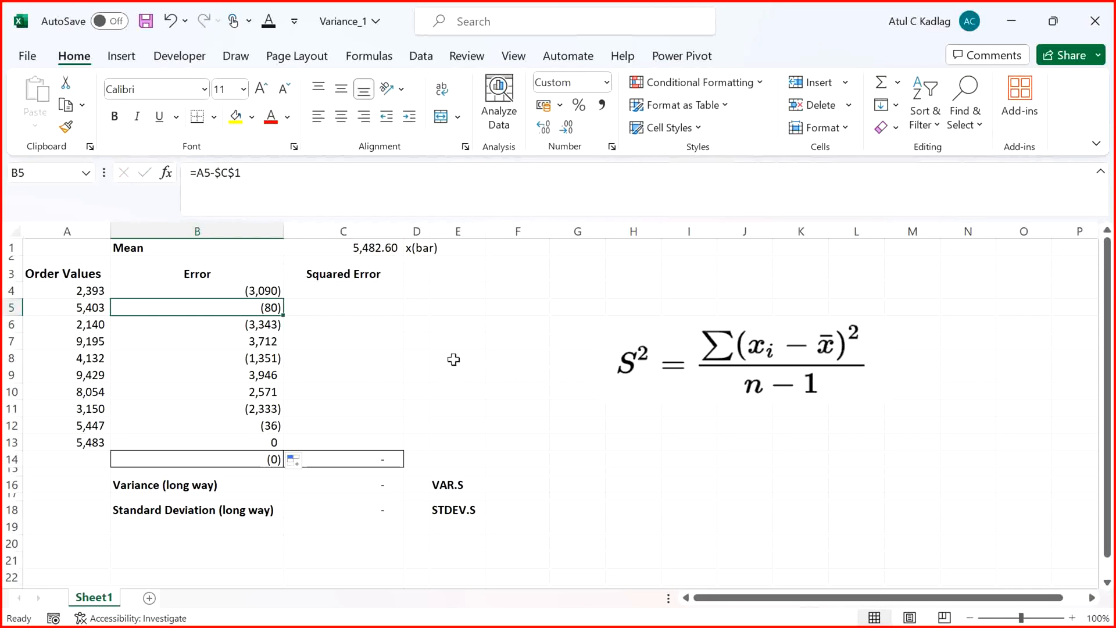
Enter =B4^2 in C4 to square the first error and fill the formula down through C13
{"action": "left_click", "coordinate": [314, 294]}
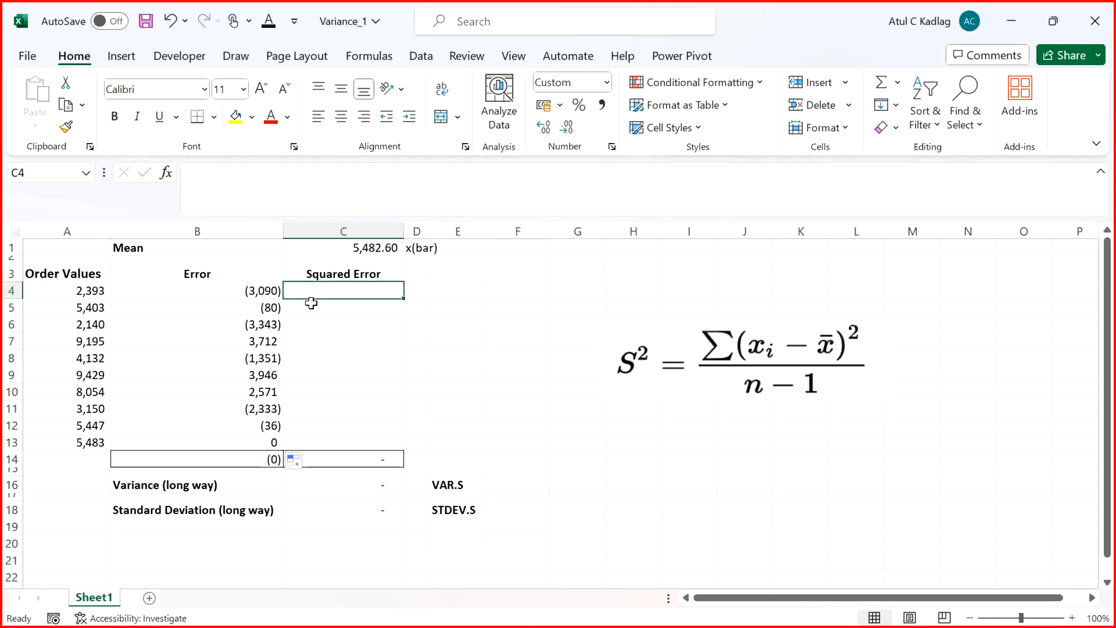
{"action": "left_click", "coordinate": [246, 293]}
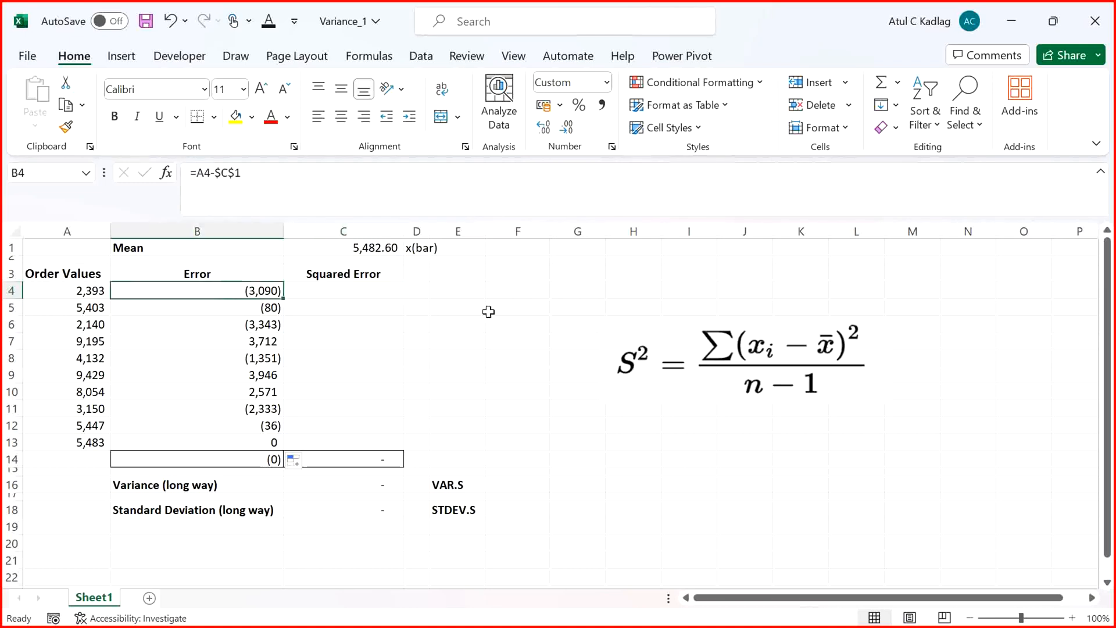
{"action": "left_click", "coordinate": [345, 291]}
{"action": "type", "text": "="}
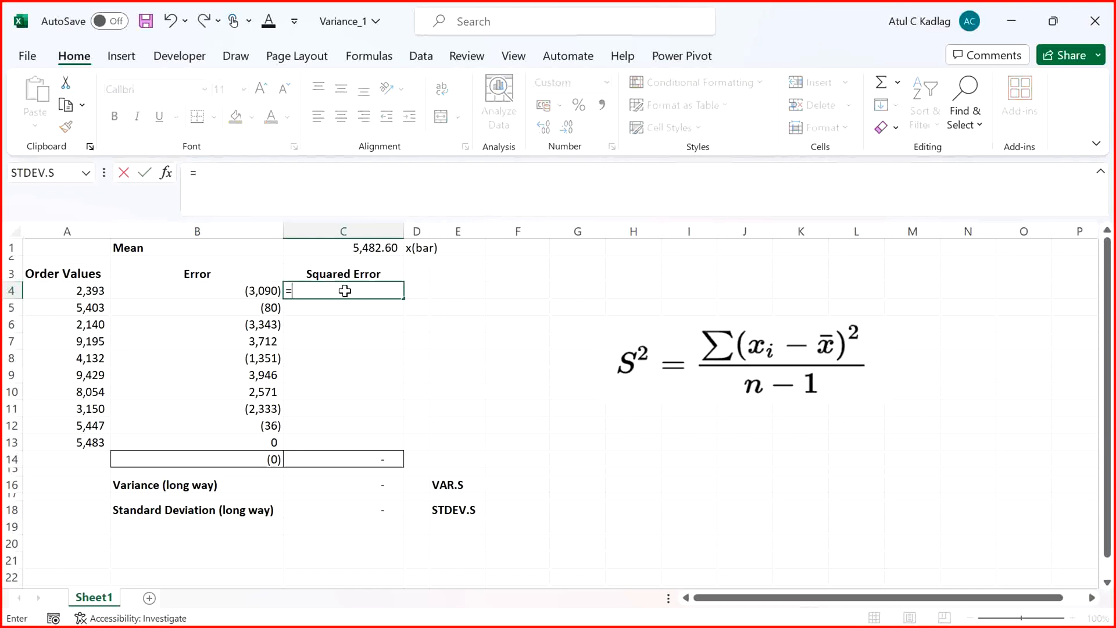
{"action": "left_click", "coordinate": [261, 290]}
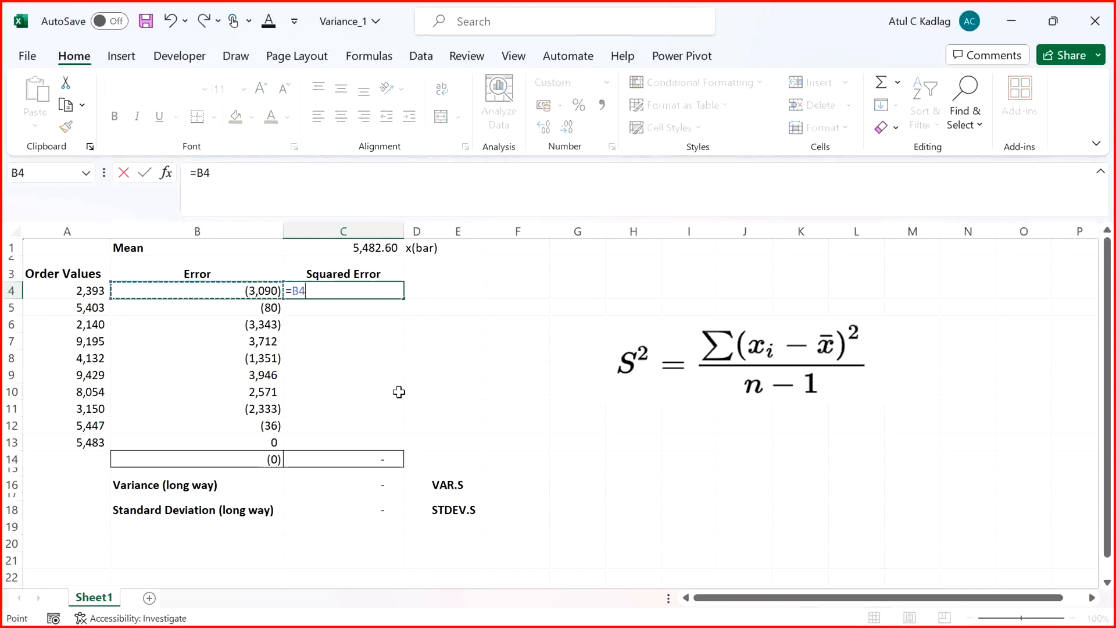
{"action": "type", "text": "^"}
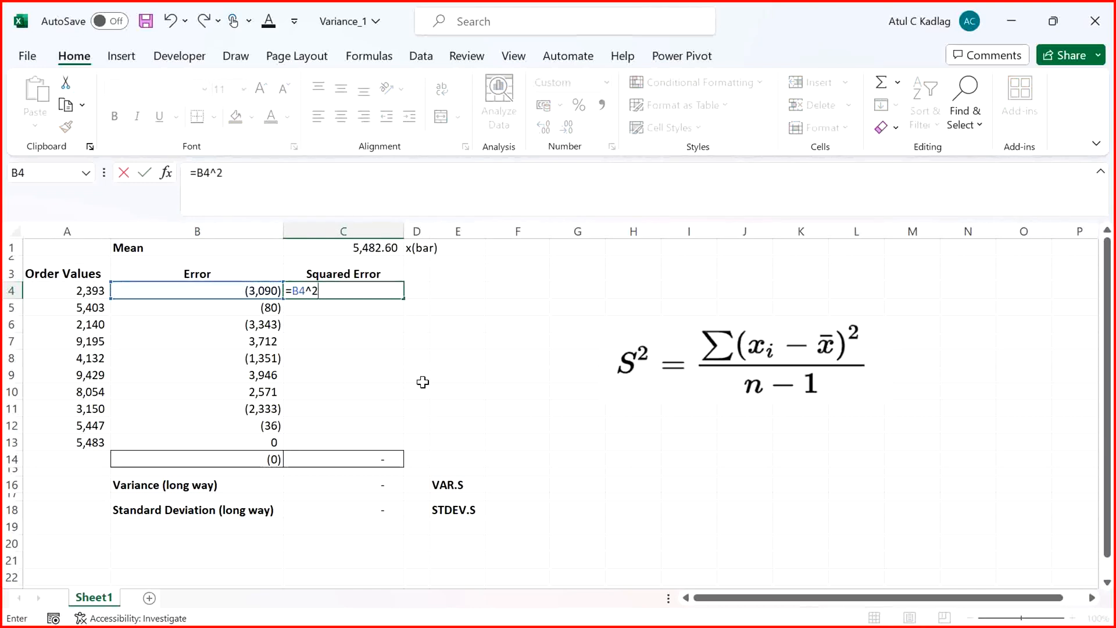
{"action": "type", "text": "2"}
{"action": "key", "text": "ctrl+Return"}
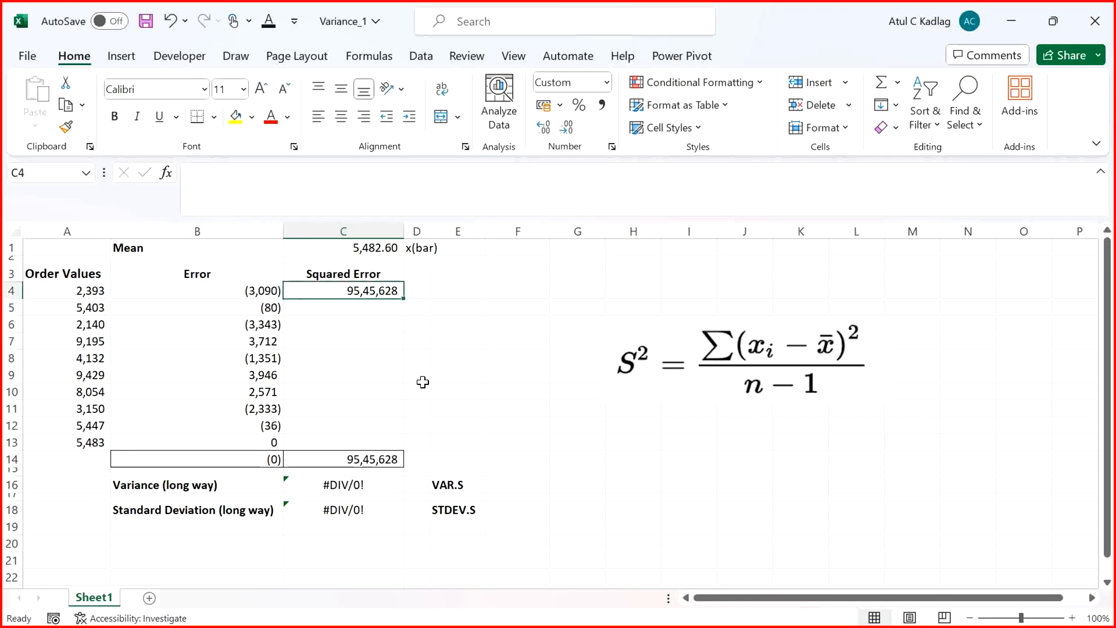
{"action": "double_click", "coordinate": [401, 300]}
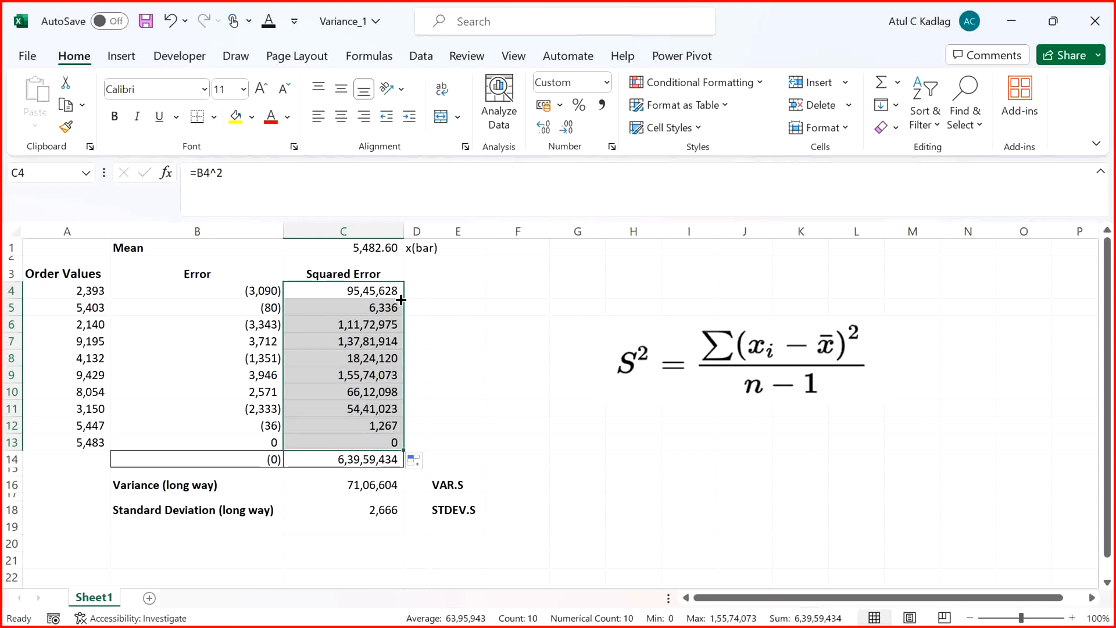
Clear the existing long-way variance and standard deviation formulas from C16 through C18
{"action": "left_click", "coordinate": [361, 487]}
{"action": "key", "text": "shift+Down"}
{"action": "key", "text": "shift+Down"}
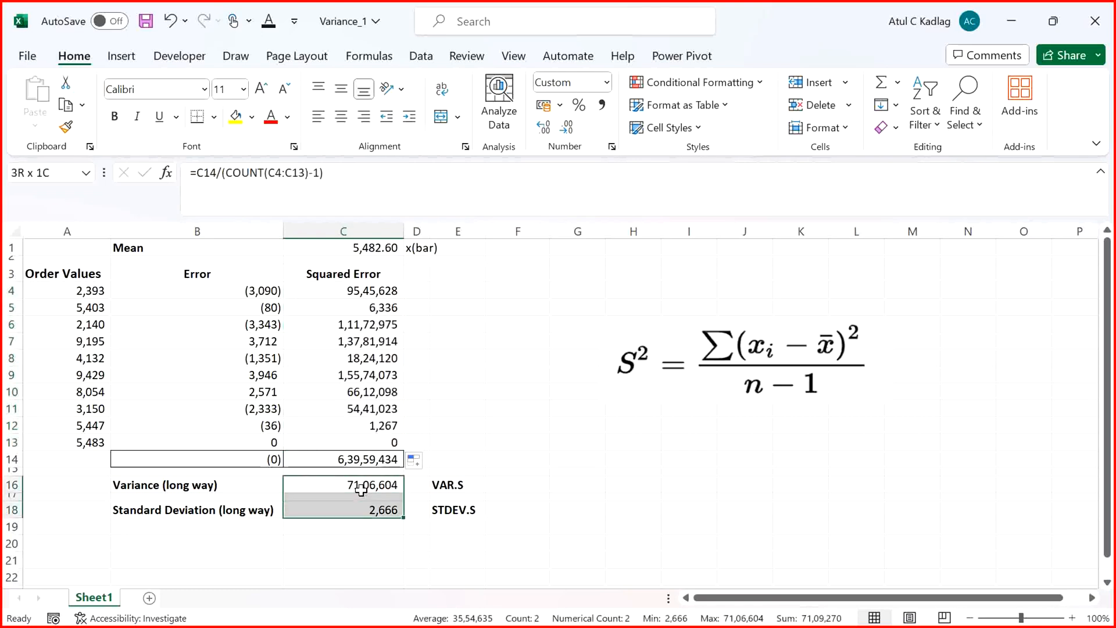
{"action": "key", "text": "Delete"}
{"action": "left_click", "coordinate": [347, 496]}
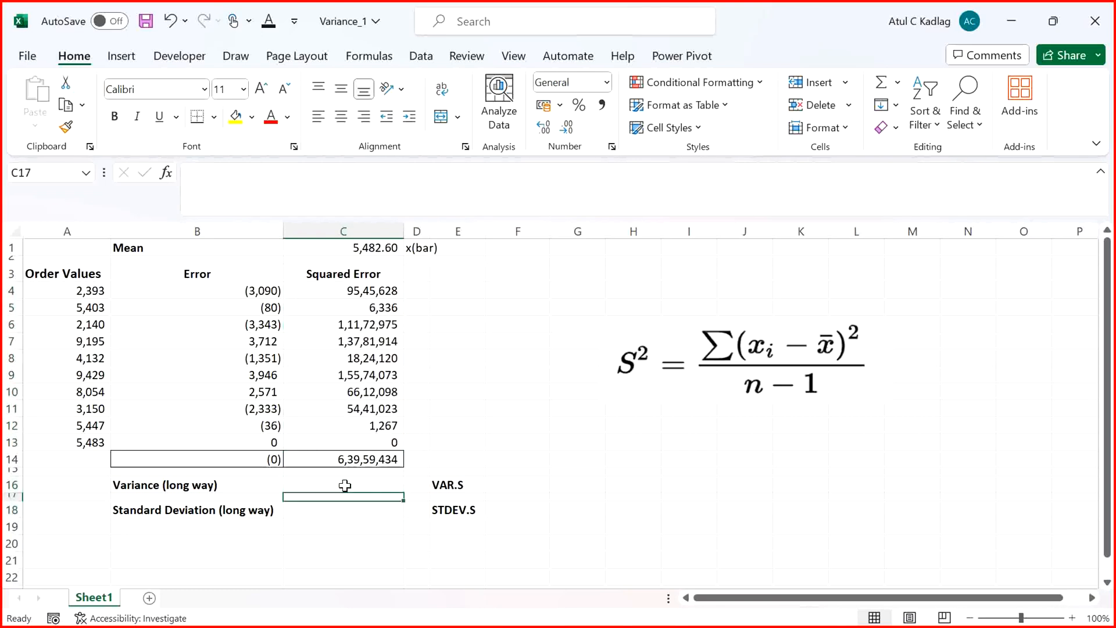
Check the error total in B14 and highlight the squared error total in C14 with yellow fill
{"action": "left_click", "coordinate": [261, 454]}
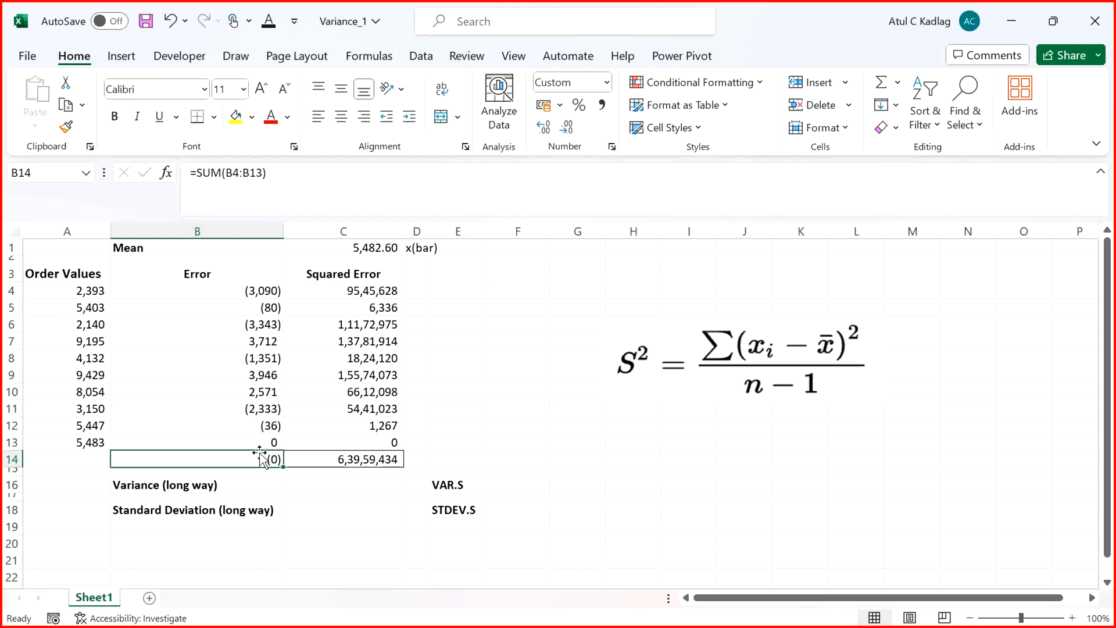
{"action": "left_click", "coordinate": [268, 291]}
{"action": "left_click_drag", "start_coordinate": [332, 294], "coordinate": [363, 450]}
{"action": "left_click", "coordinate": [363, 459]}
{"action": "left_click", "coordinate": [234, 116]}
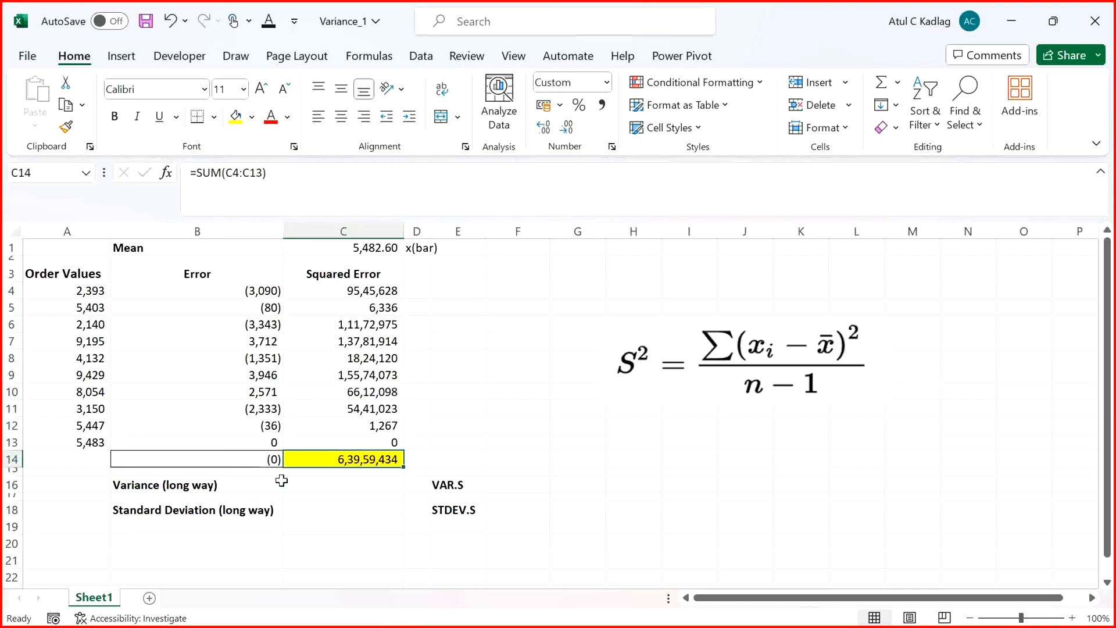
Enter =C14/COUNT(C4:C13) in C16 to divide the squared error total by the number of values
{"action": "left_click", "coordinate": [316, 485]}
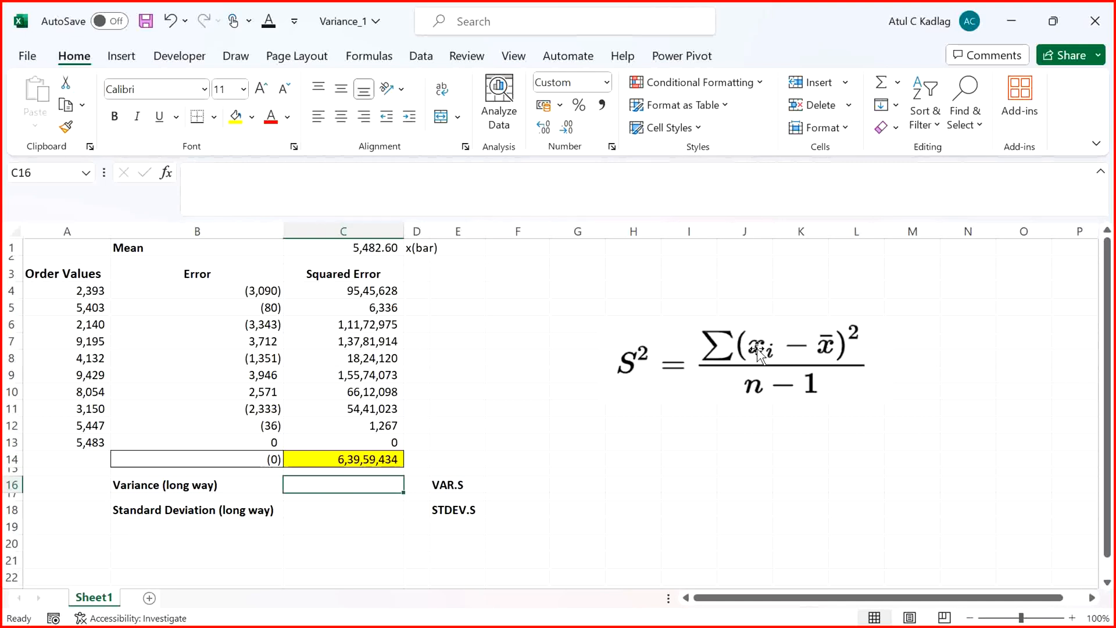
{"action": "left_click", "coordinate": [365, 459]}
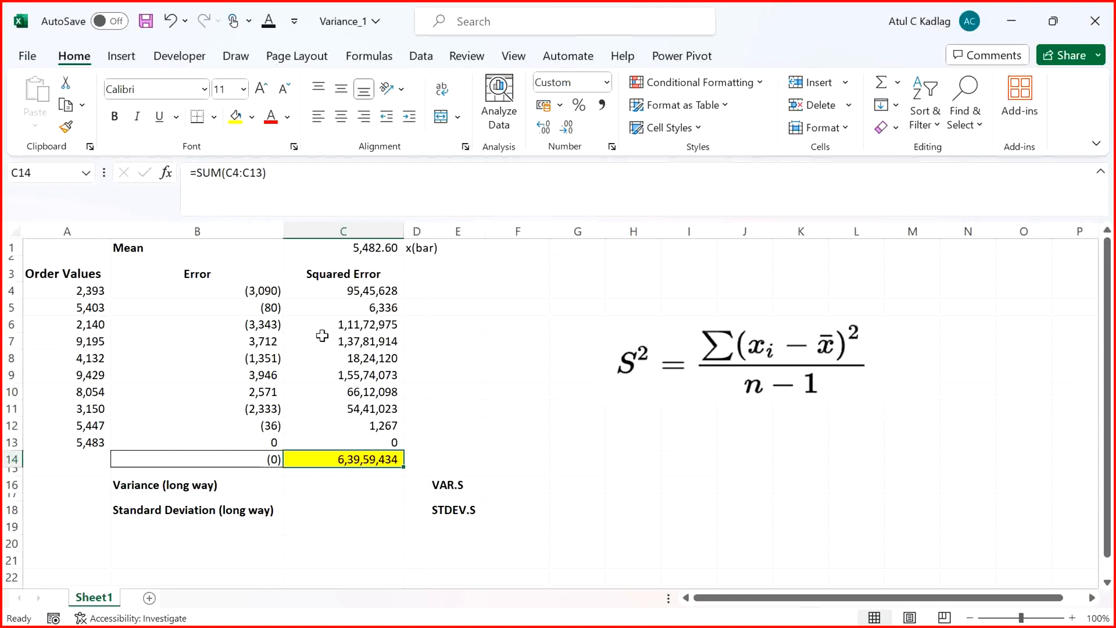
{"action": "left_click", "coordinate": [323, 486]}
{"action": "type", "text": "=V"}
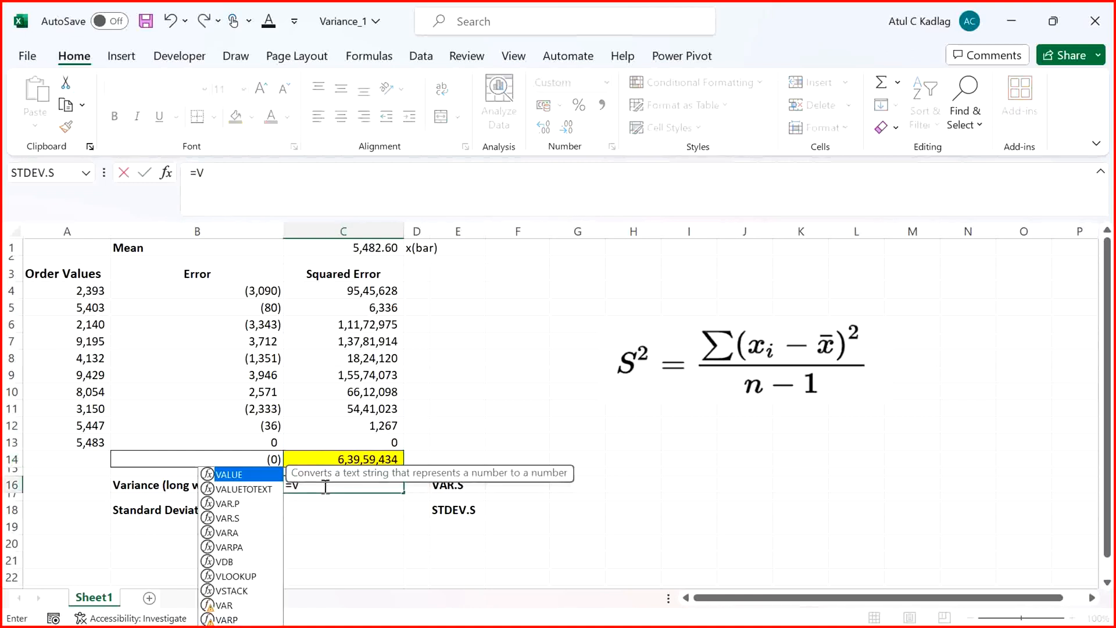
{"action": "key", "text": "BackSpace"}
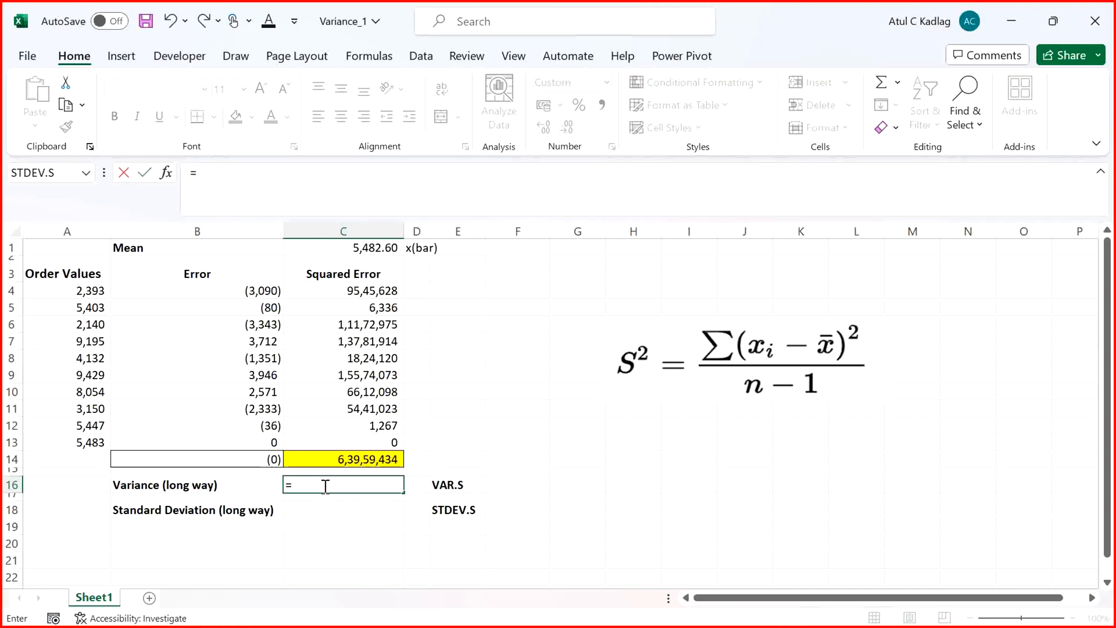
{"action": "left_click", "coordinate": [353, 459]}
{"action": "type", "text": "/"}
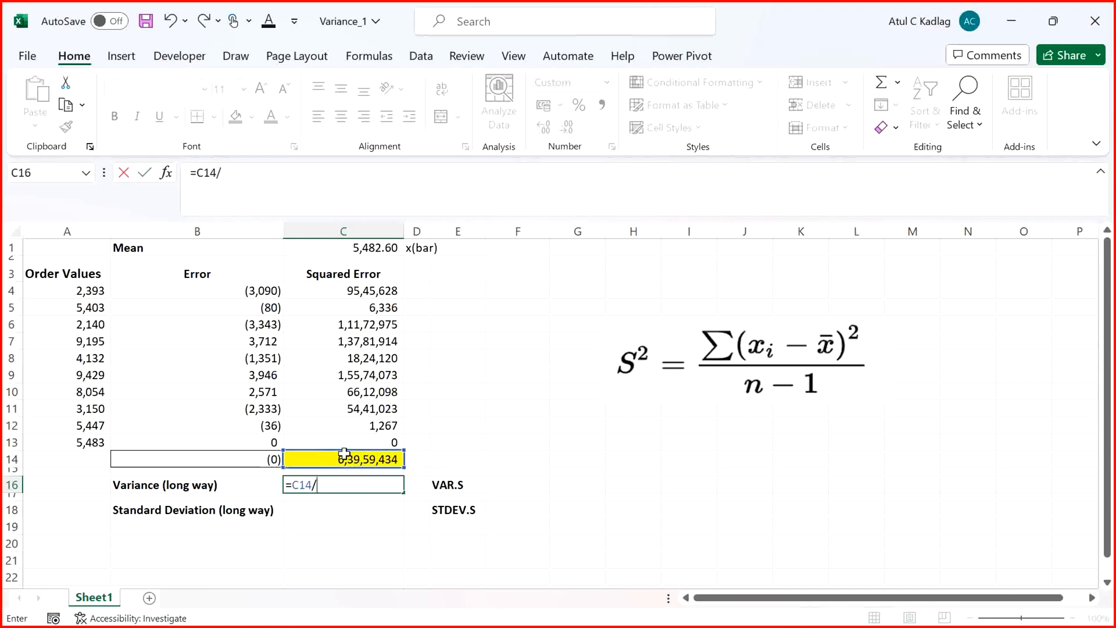
{"action": "type", "text": "count("}
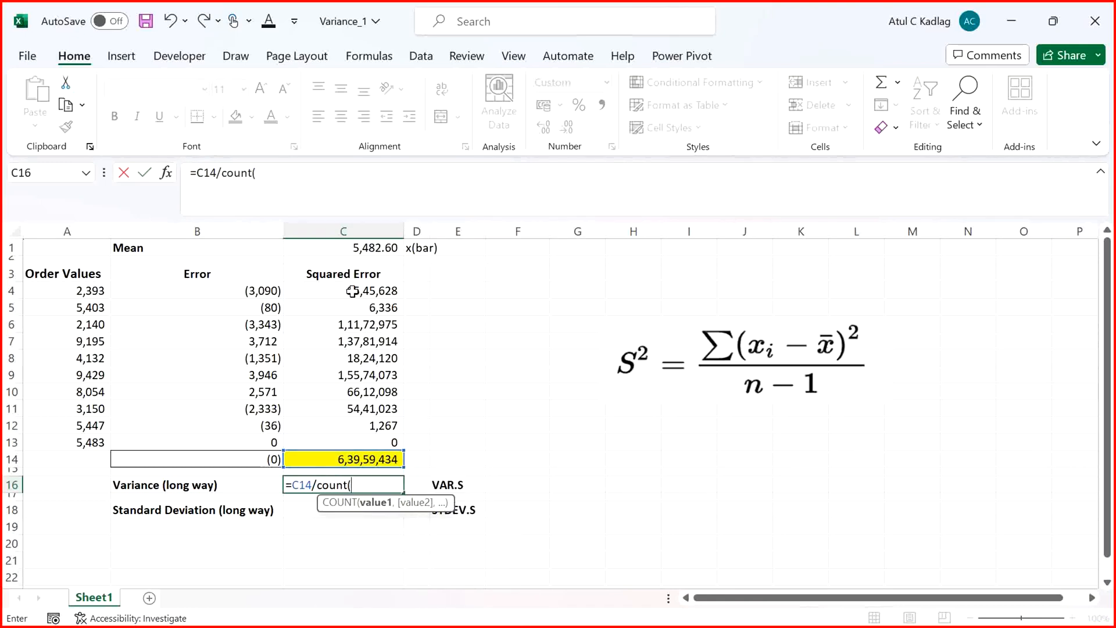
{"action": "left_click_drag", "start_coordinate": [352, 291], "coordinate": [348, 438]}
{"action": "type", "text": ")"}
{"action": "key", "text": "Left"}
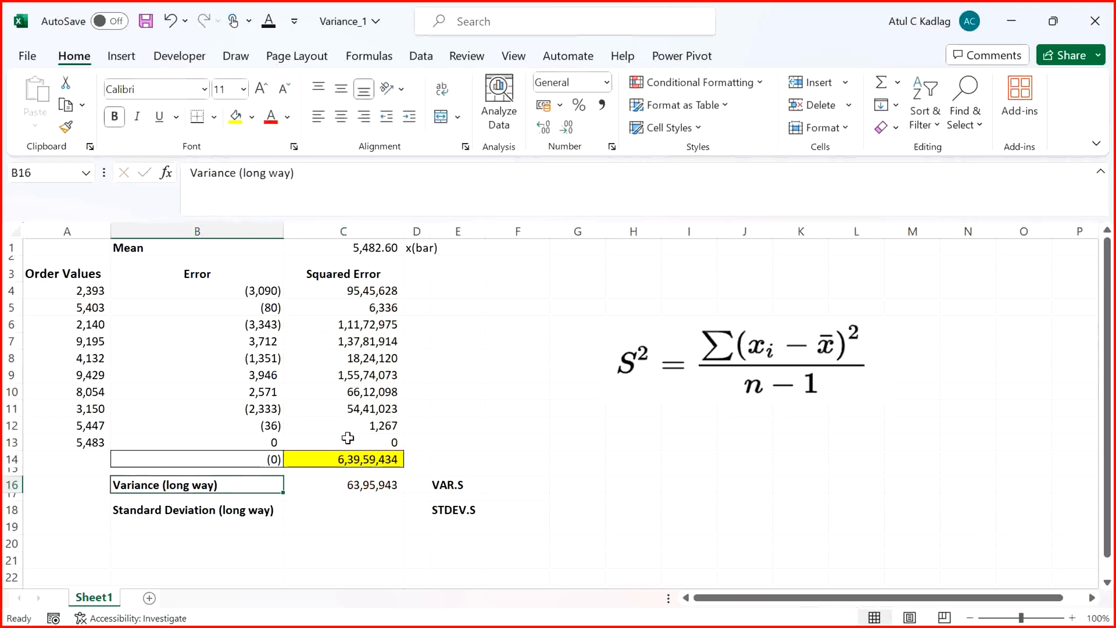
Change the C16 variance formula to =C14/(COUNT(C4:C13)-1) so it divides by n-1
{"action": "key", "text": "Right"}
{"action": "key", "text": "F2"}
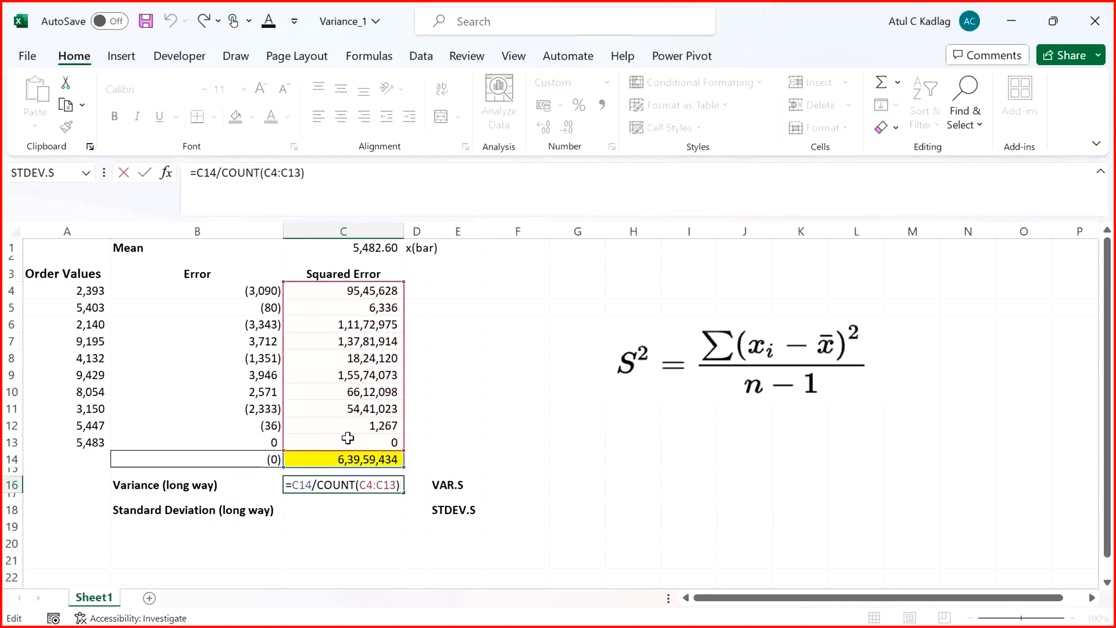
{"action": "type", "text": "-1"}
{"action": "left_click", "coordinate": [224, 172]}
{"action": "type", "text": "("}
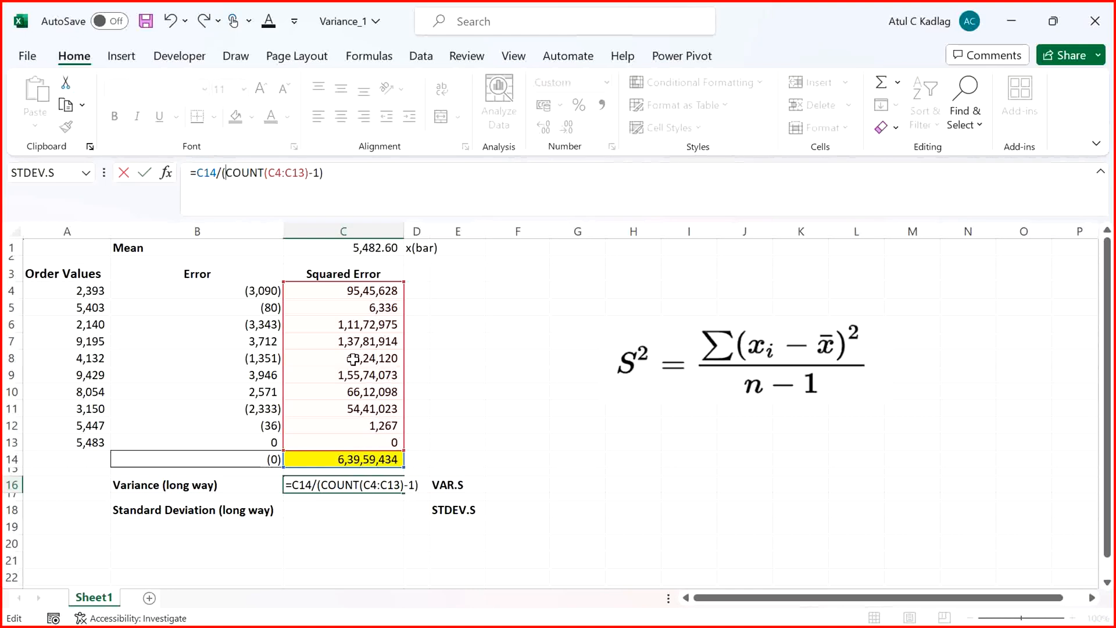
{"action": "key", "text": "Return"}
{"action": "left_click", "coordinate": [369, 485]}
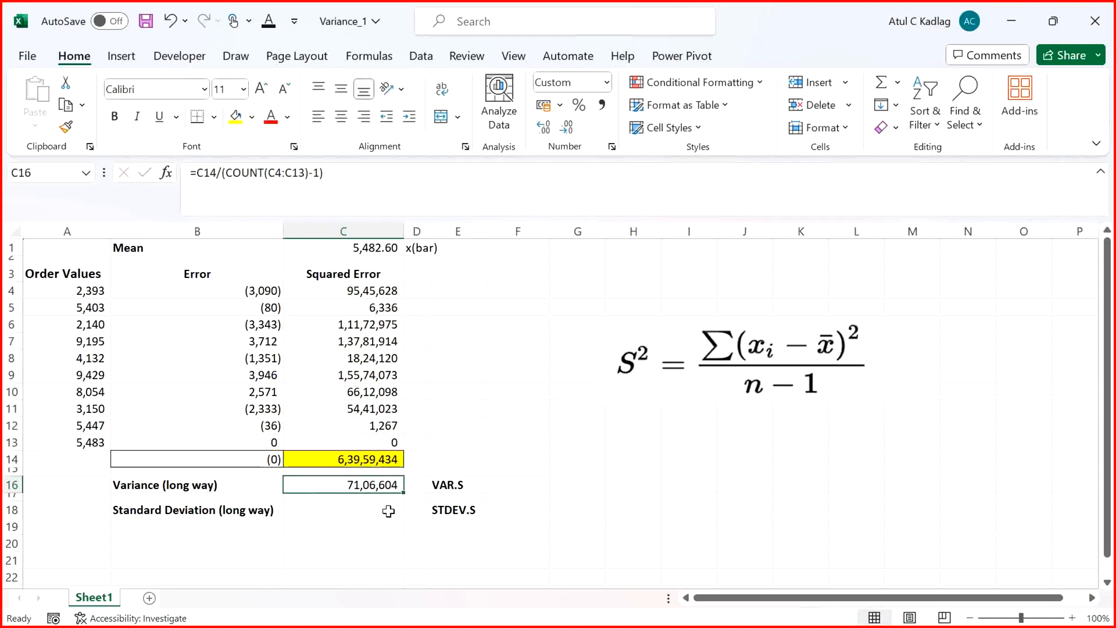
Enter =SQRT(C16) in C18 to calculate the long-way standard deviation from the variance
{"action": "left_click", "coordinate": [343, 514]}
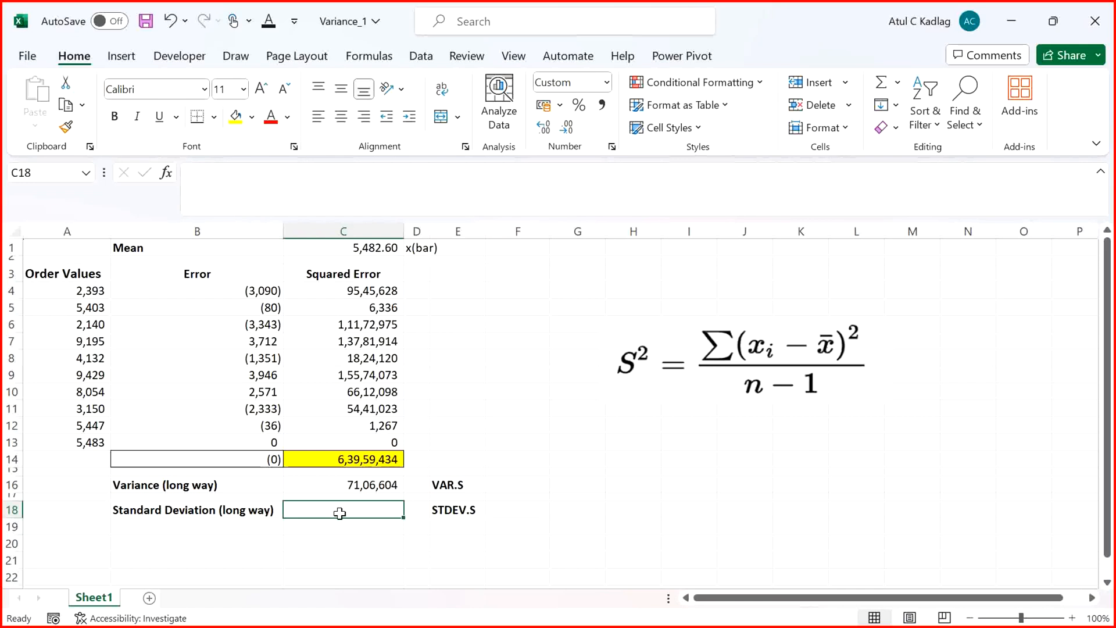
{"action": "type", "text": "=SQ"}
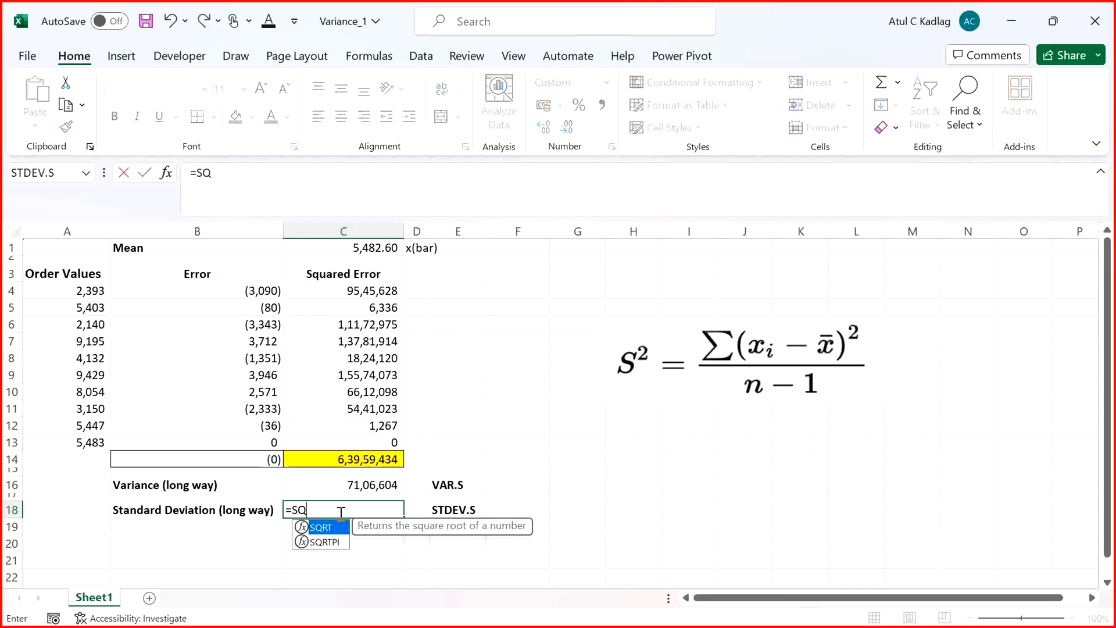
{"action": "key", "text": "Tab"}
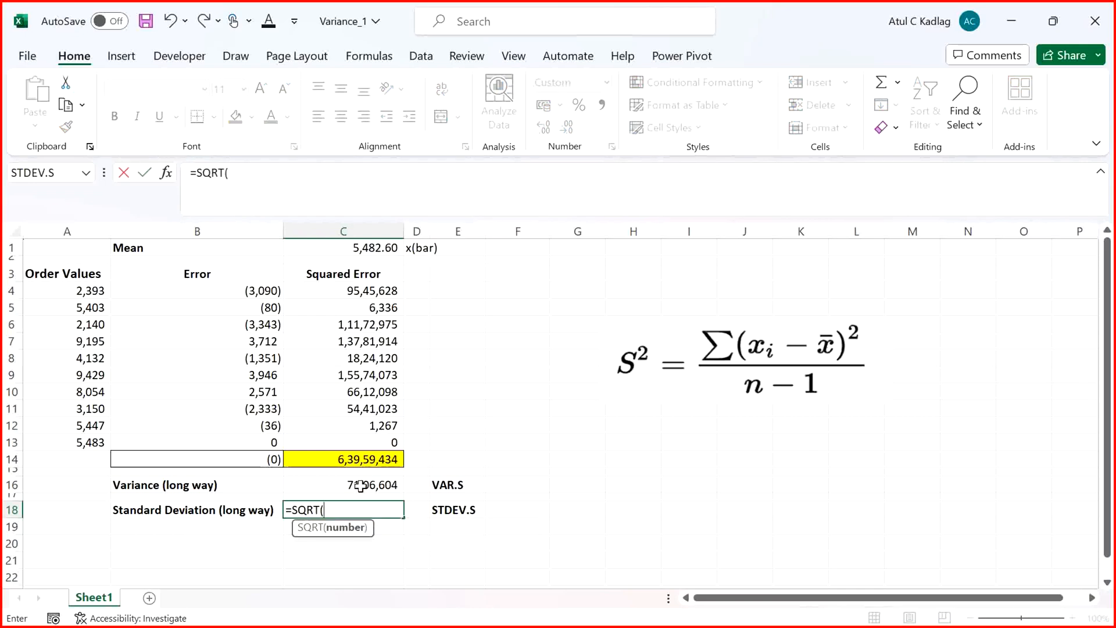
{"action": "left_click", "coordinate": [363, 483]}
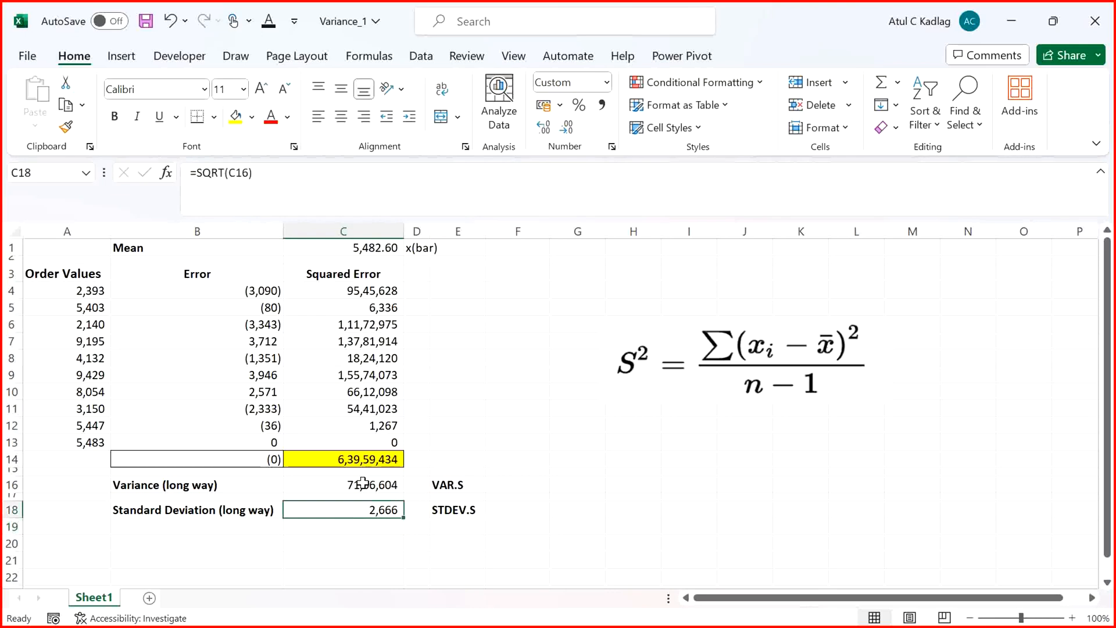
Review the calculation chain from the mean through errors, squared errors and their total to the long-way variance and standard deviation
{"action": "key", "text": "Up"}
{"action": "key", "text": "Up"}
{"action": "key", "text": "shift+Down"}
{"action": "key", "text": "shift+Down"}
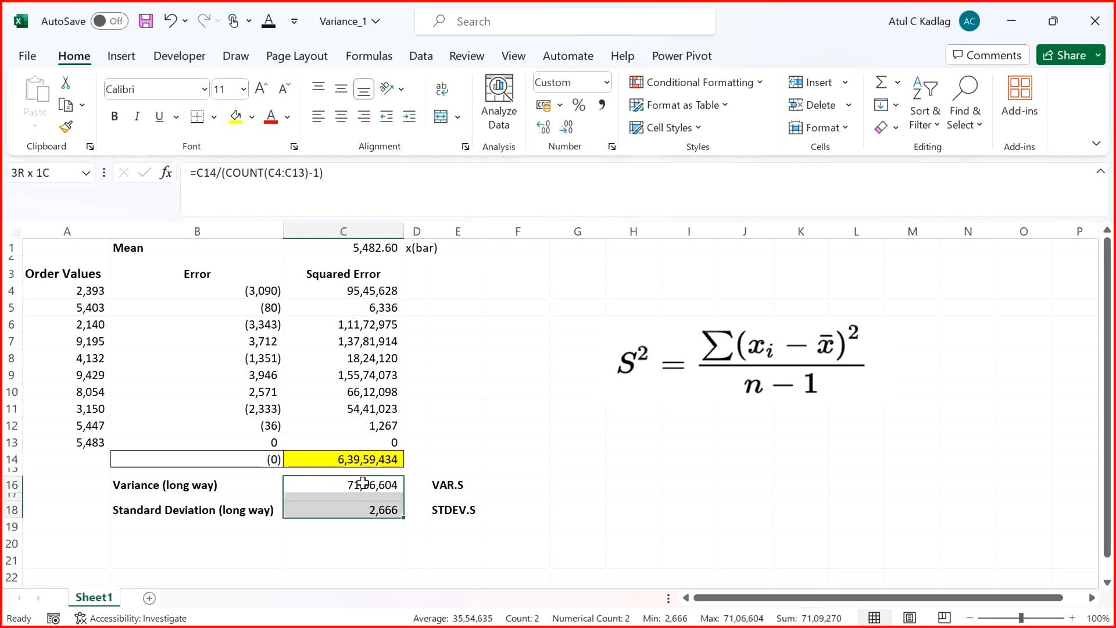
{"action": "key", "text": "Up"}
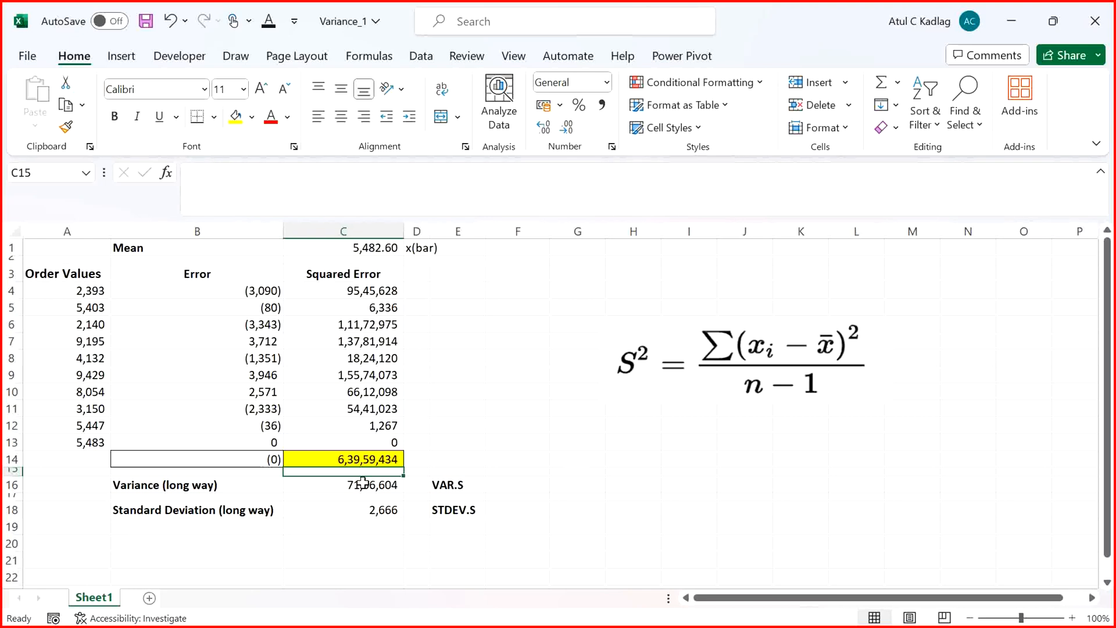
{"action": "left_click", "coordinate": [366, 243]}
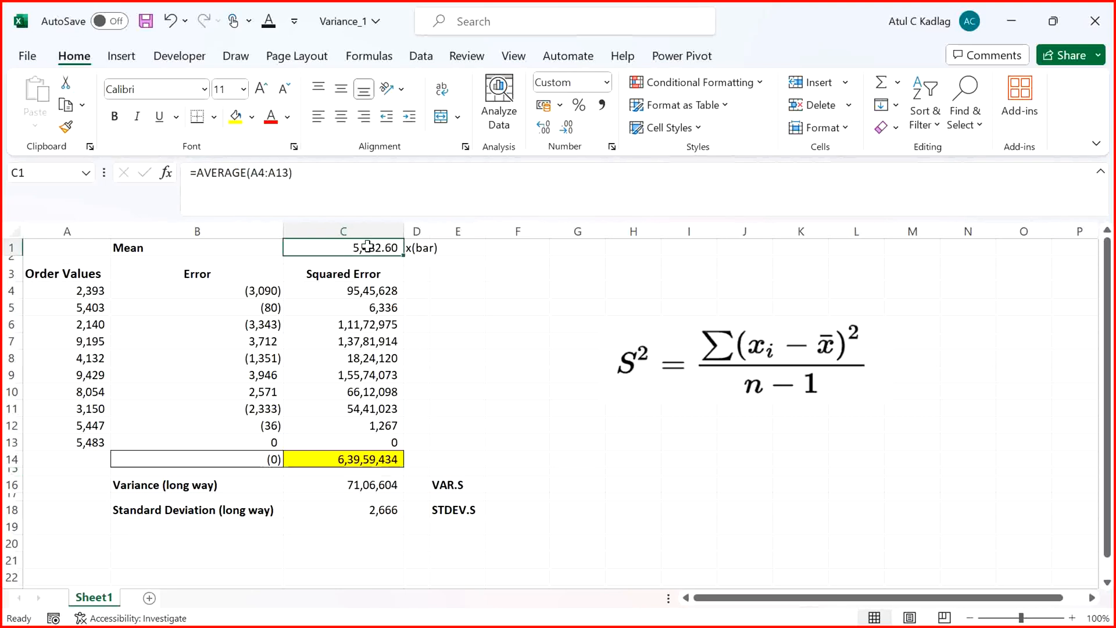
{"action": "left_click_drag", "start_coordinate": [261, 291], "coordinate": [236, 425]}
{"action": "left_click", "coordinate": [332, 357]}
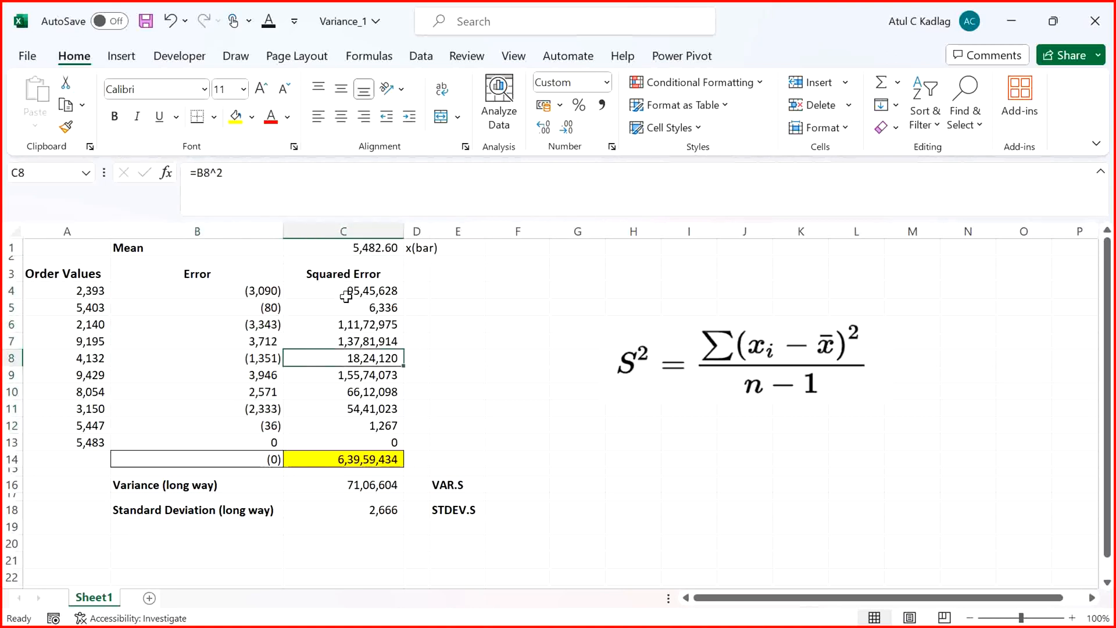
{"action": "left_click_drag", "start_coordinate": [346, 292], "coordinate": [337, 407]}
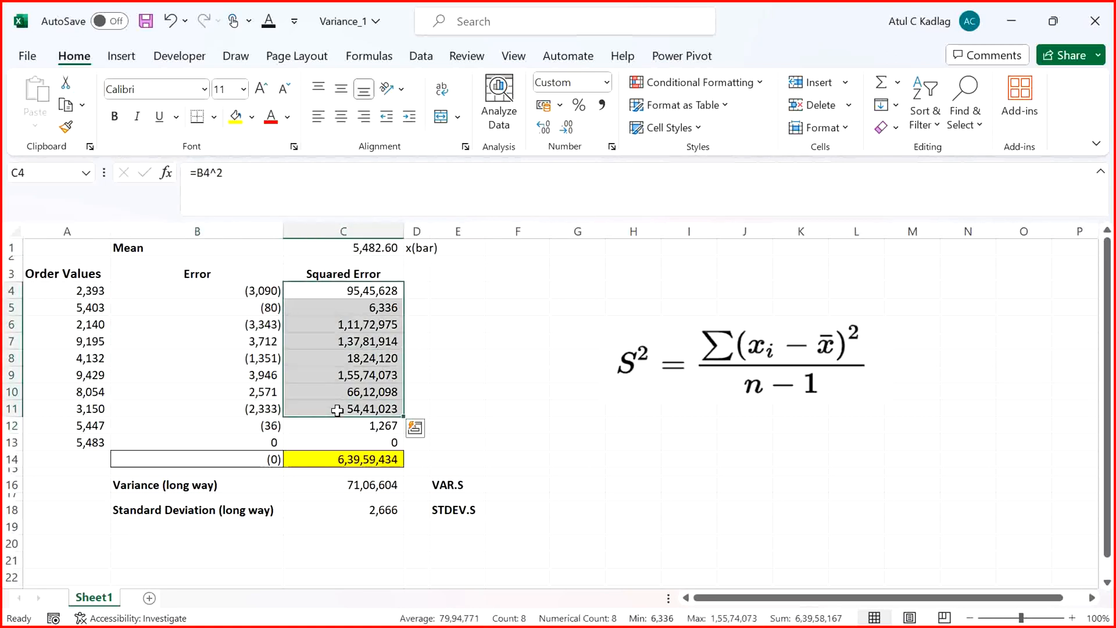
{"action": "left_click", "coordinate": [333, 463]}
{"action": "left_click", "coordinate": [360, 490]}
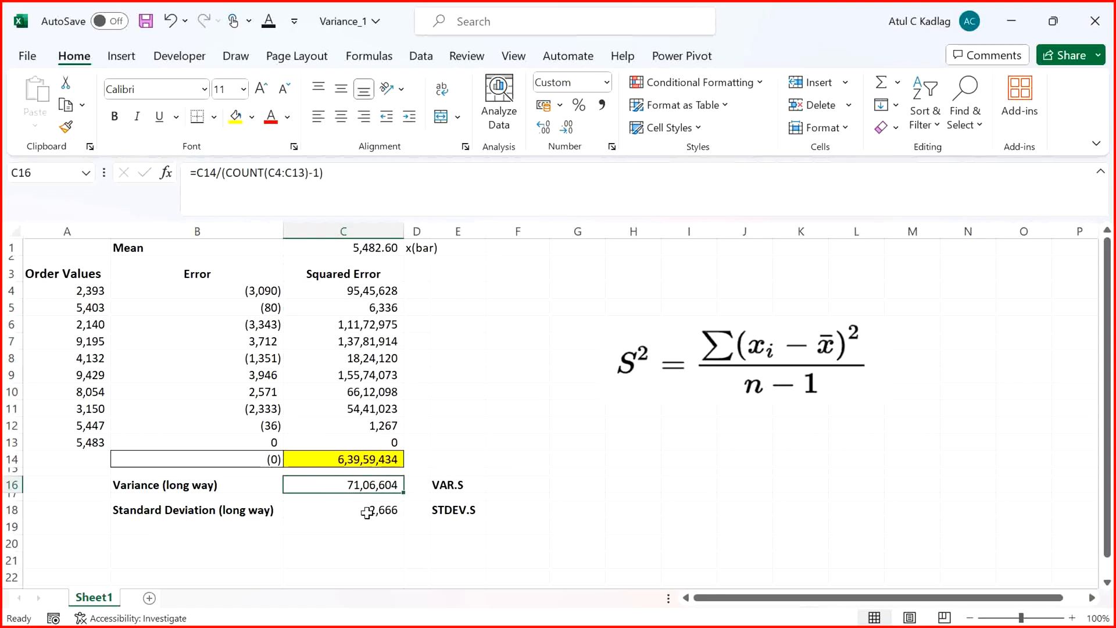
{"action": "left_click", "coordinate": [352, 511]}
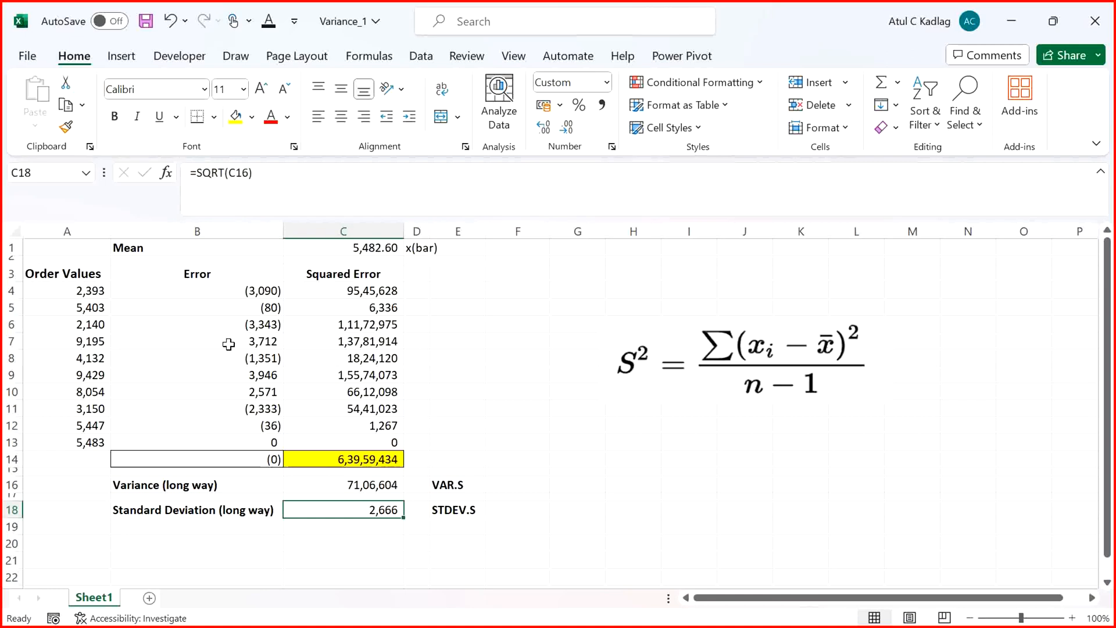
Enter =VAR.S(A4:A13) in F16 to calculate the sample variance of the order values directly
{"action": "left_click", "coordinate": [503, 485]}
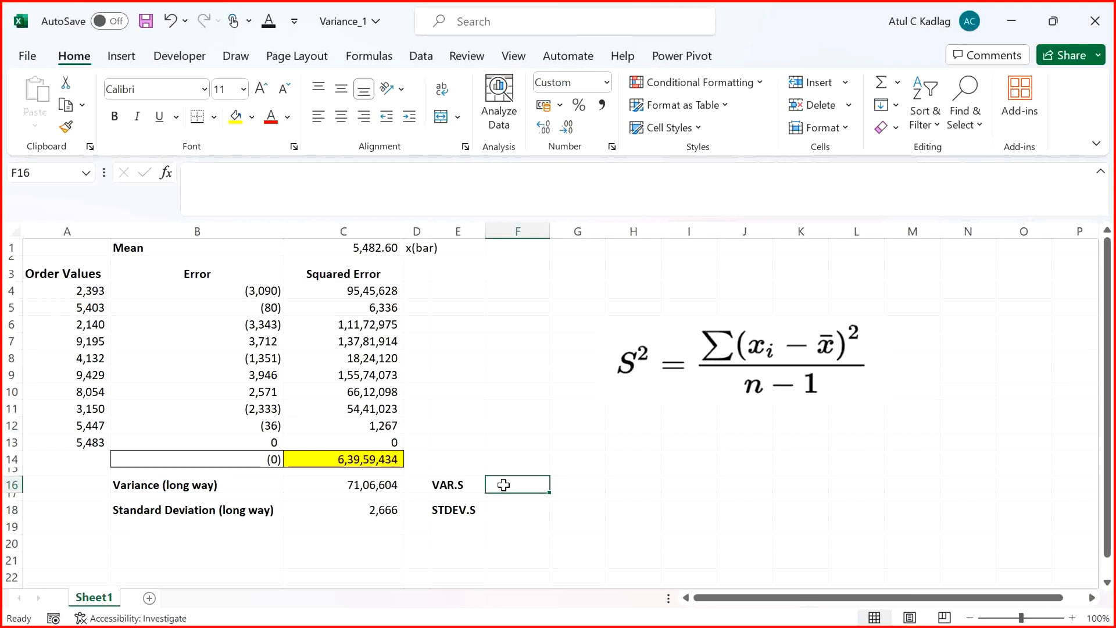
{"action": "type", "text": "="}
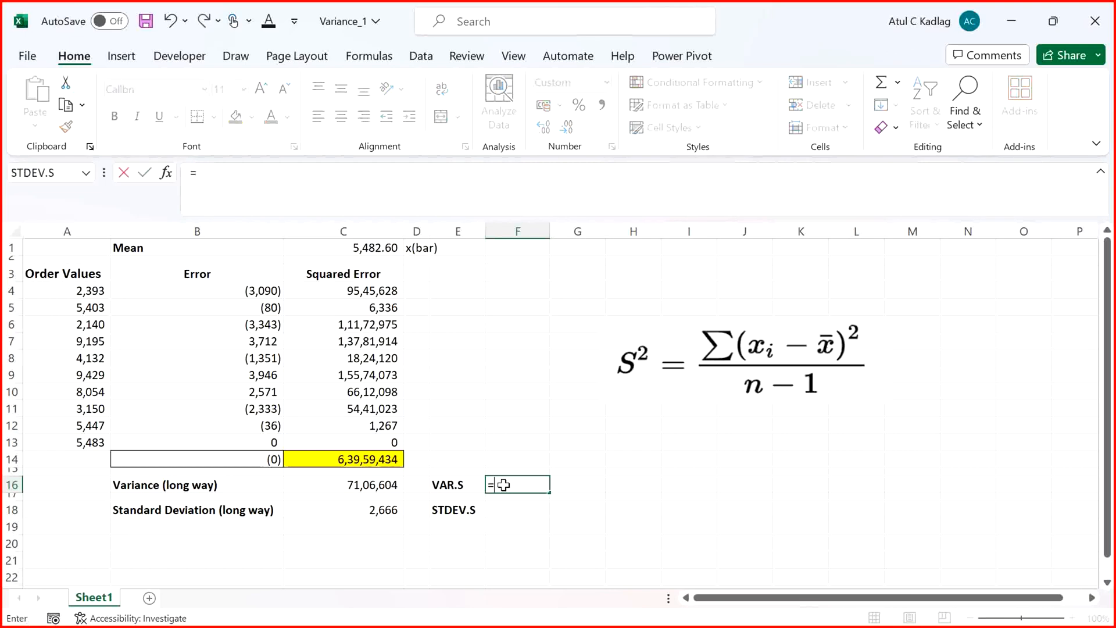
{"action": "type", "text": "var"}
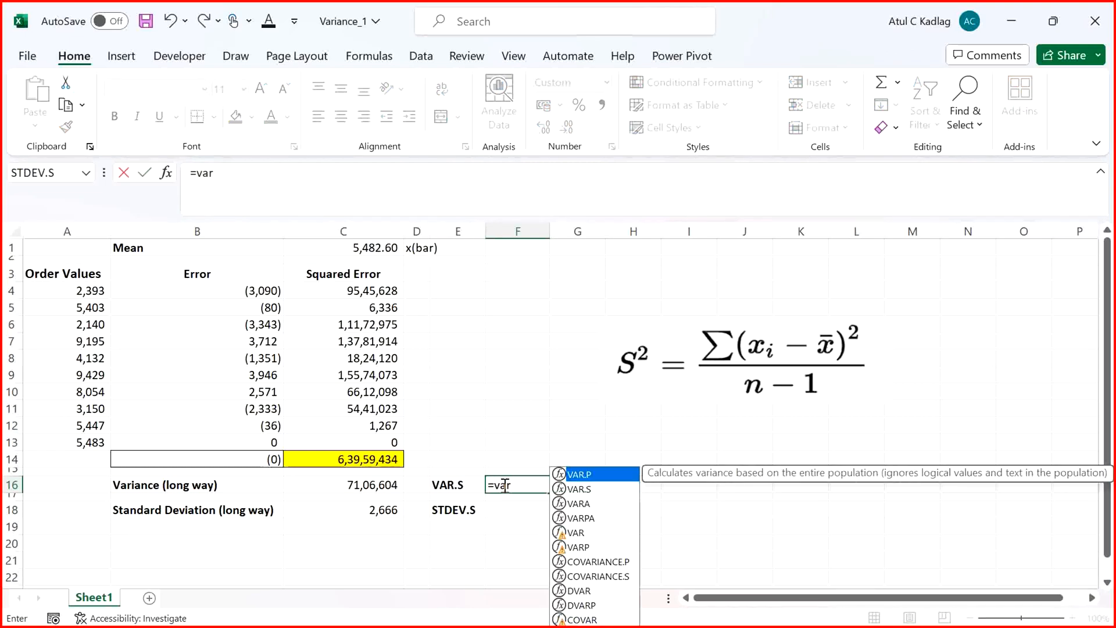
{"action": "key", "text": "Down"}
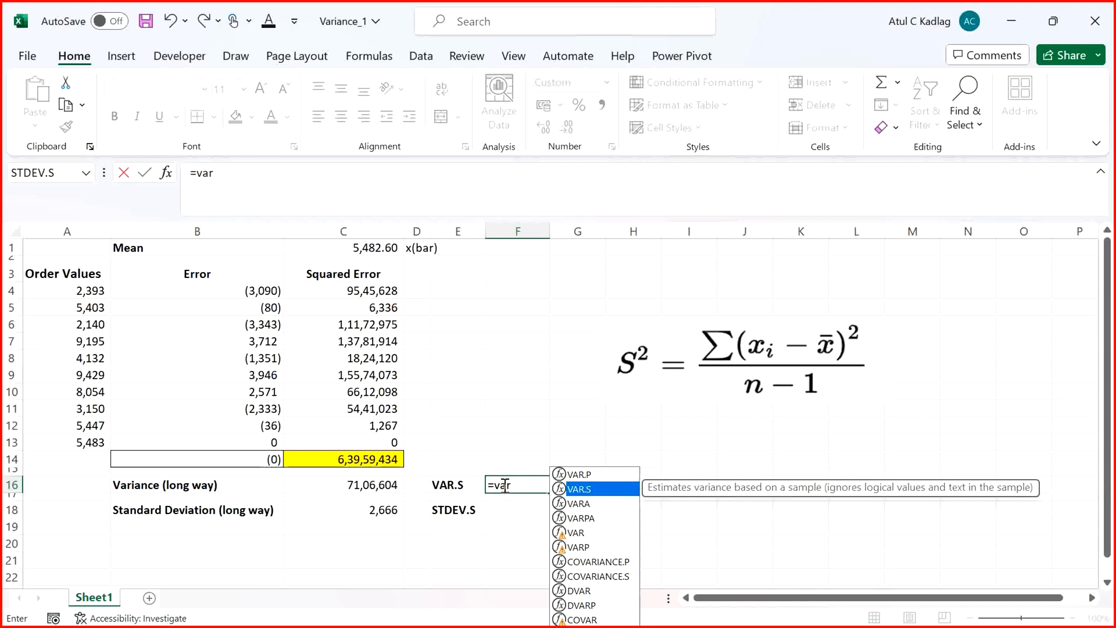
{"action": "key", "text": "Up"}
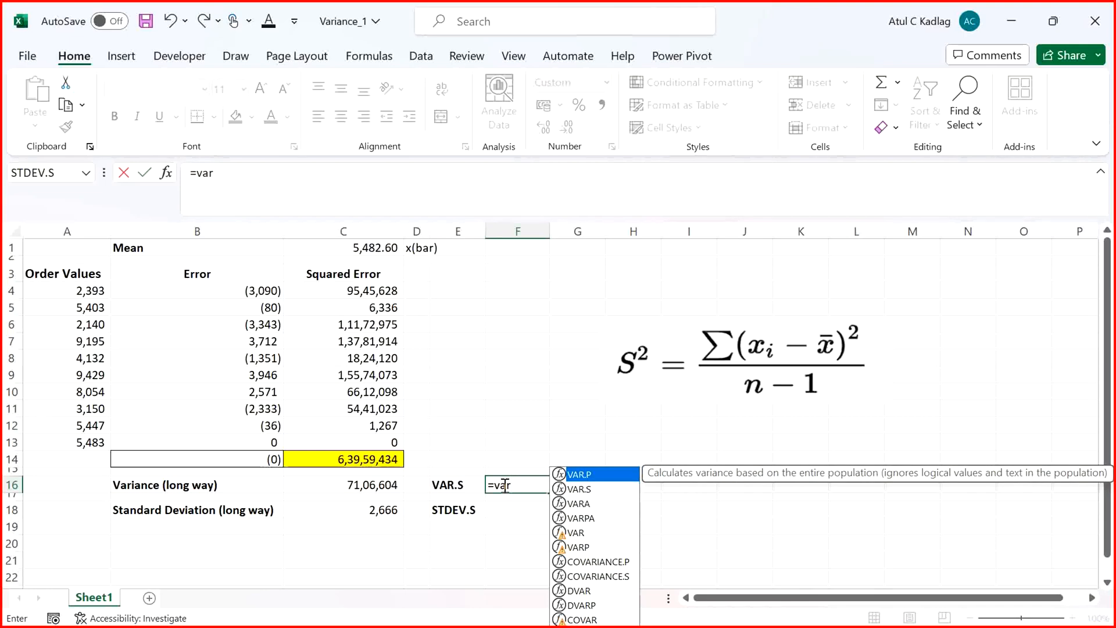
{"action": "key", "text": "Down"}
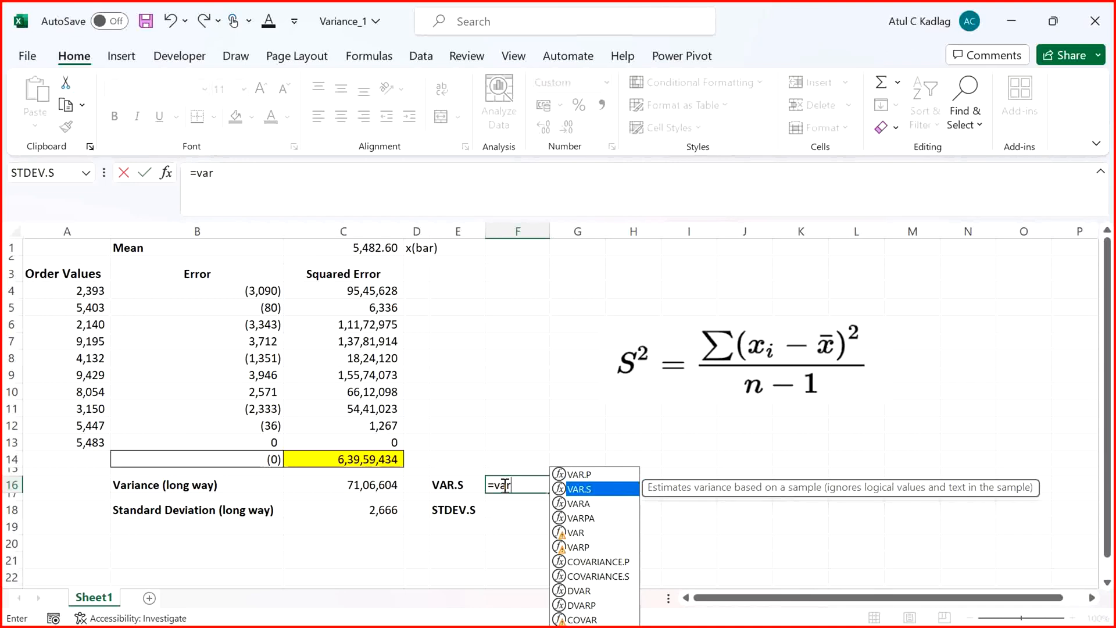
{"action": "key", "text": "Tab"}
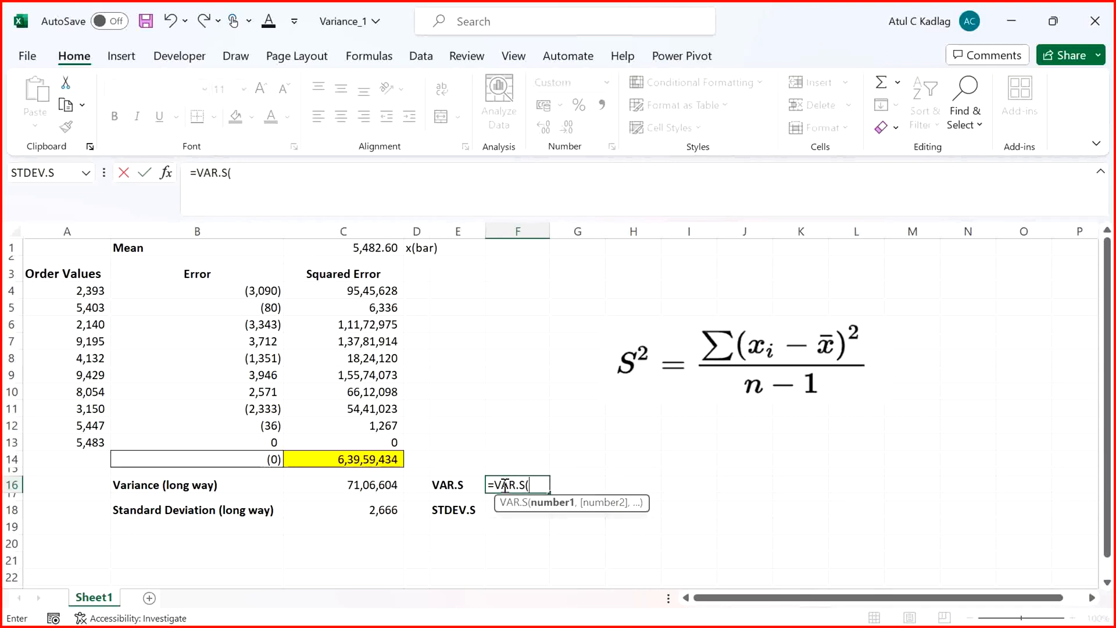
{"action": "left_click_drag", "start_coordinate": [81, 291], "coordinate": [77, 444]}
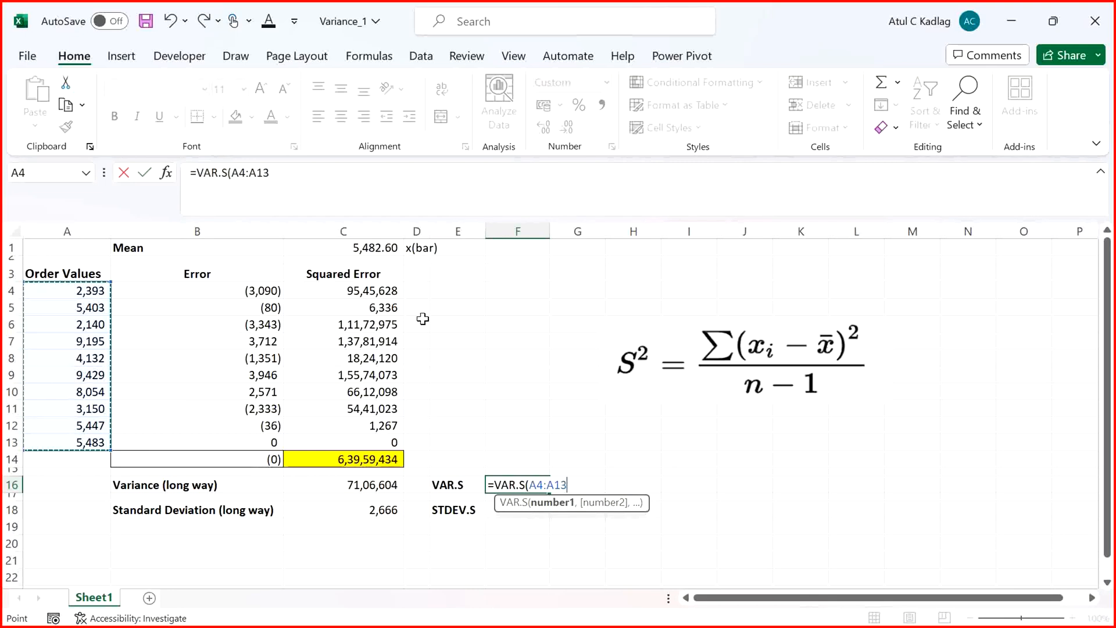
{"action": "type", "text": ")"}
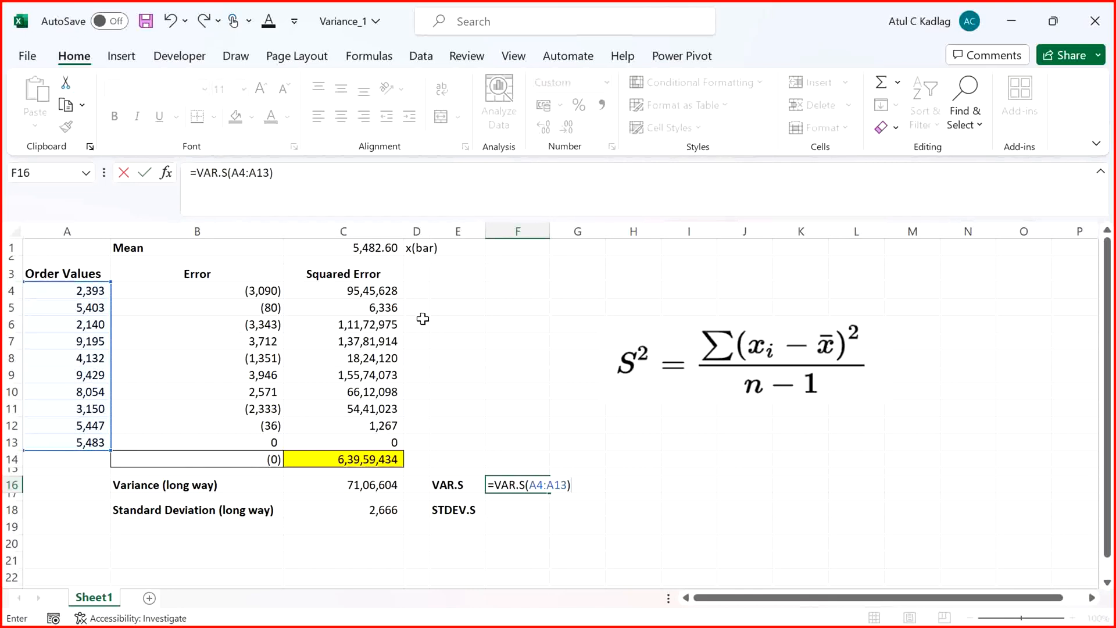
{"action": "key", "text": "Return"}
{"action": "key", "text": "Up"}
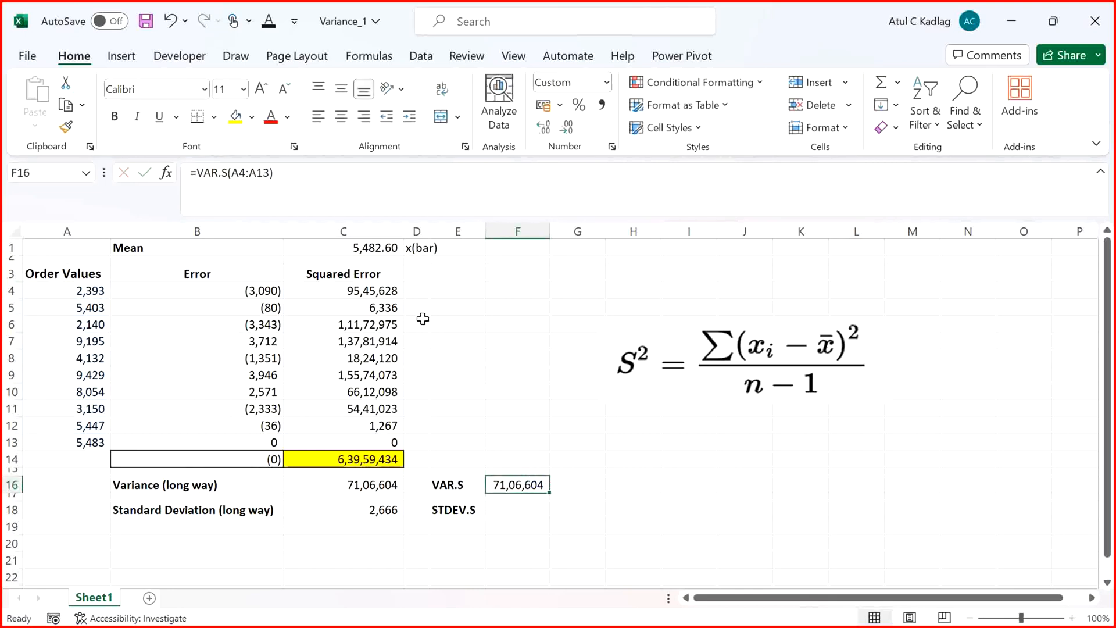
Compare the long-way variance in C16 with the VAR.S result in F16
{"action": "left_click", "coordinate": [349, 488]}
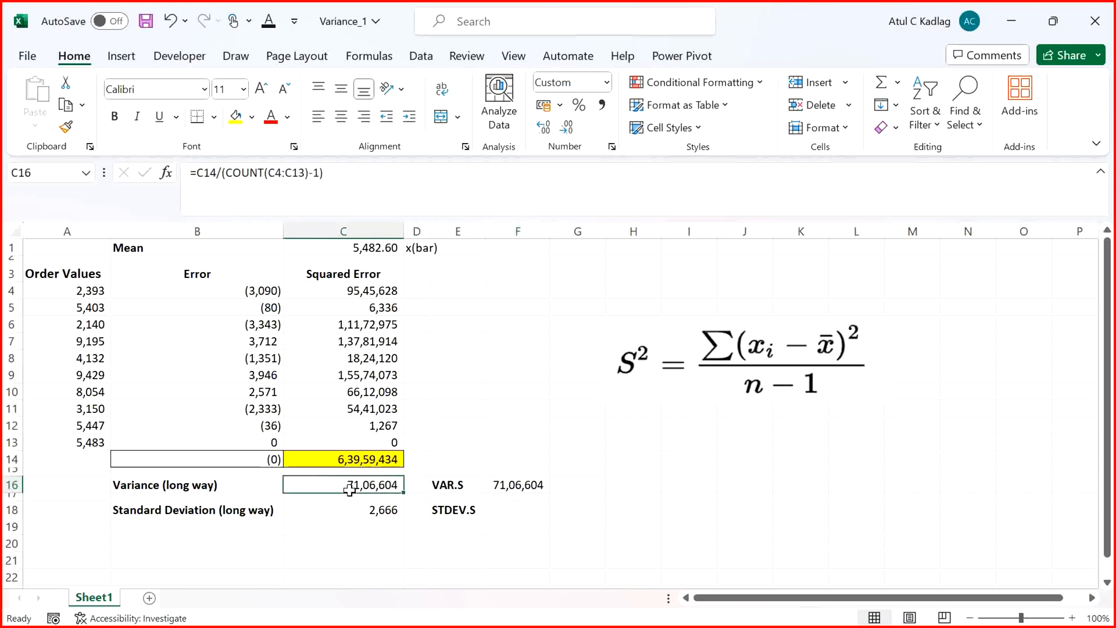
{"action": "left_click", "coordinate": [507, 483]}
{"action": "left_click", "coordinate": [400, 484]}
{"action": "left_click", "coordinate": [507, 482]}
{"action": "left_click", "coordinate": [375, 484]}
{"action": "left_click", "coordinate": [497, 484]}
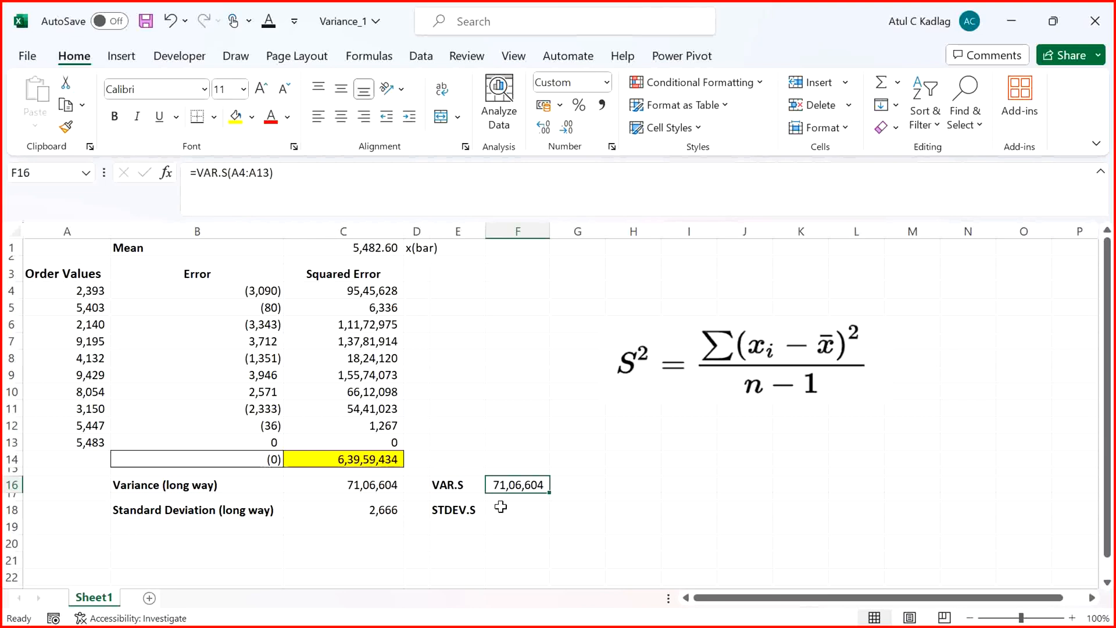
Enter =STDEV.S(A4:A13) in F18 to calculate the sample standard deviation of the order values directly
{"action": "left_click", "coordinate": [523, 511]}
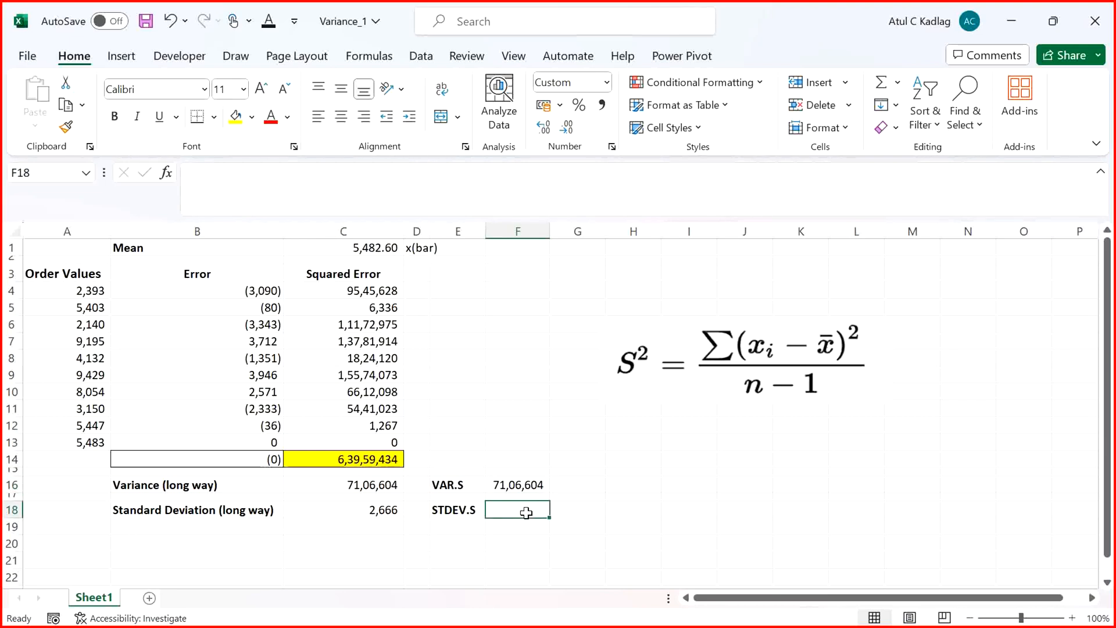
{"action": "type", "text": "=std"}
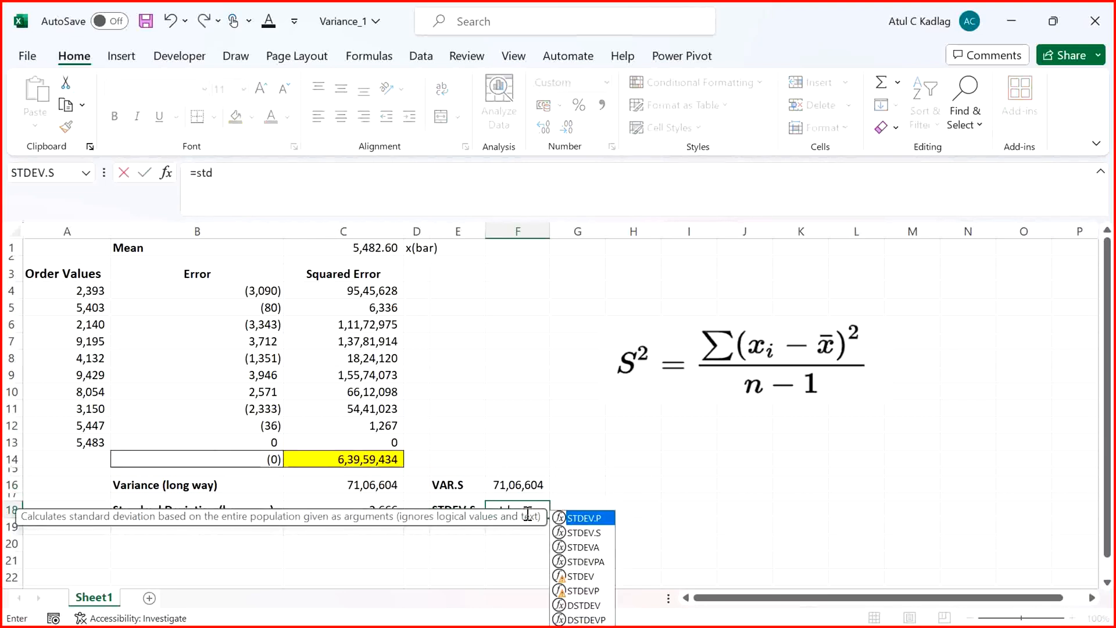
{"action": "key", "text": "Down"}
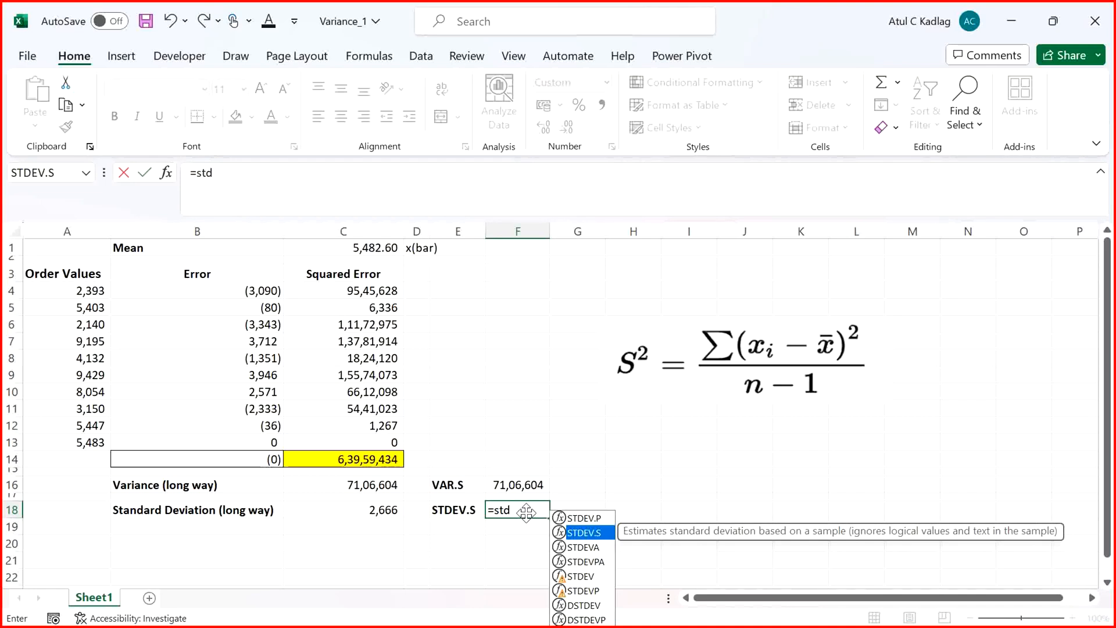
{"action": "key", "text": "Tab"}
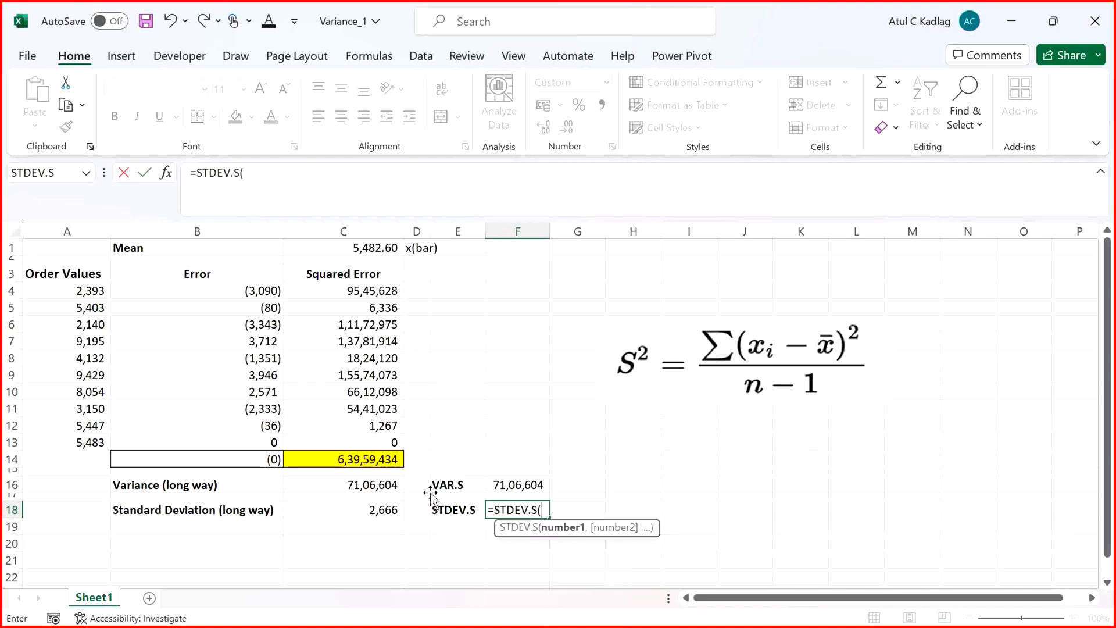
{"action": "left_click_drag", "start_coordinate": [86, 290], "coordinate": [88, 445]}
{"action": "type", "text": ")"}
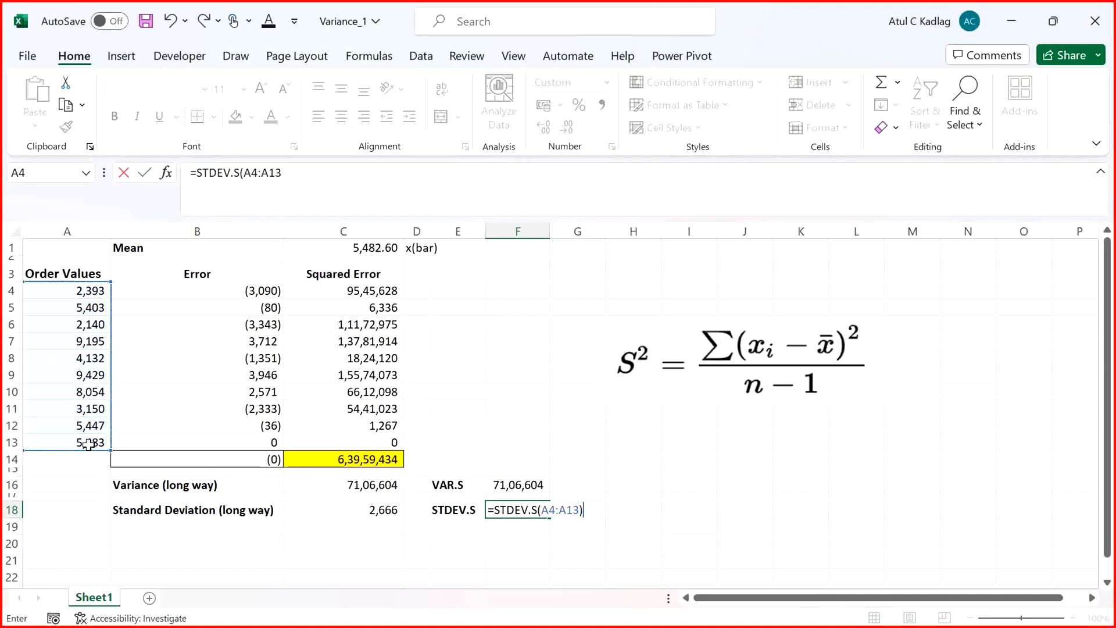
{"action": "key", "text": "Return"}
{"action": "key", "text": "Up"}
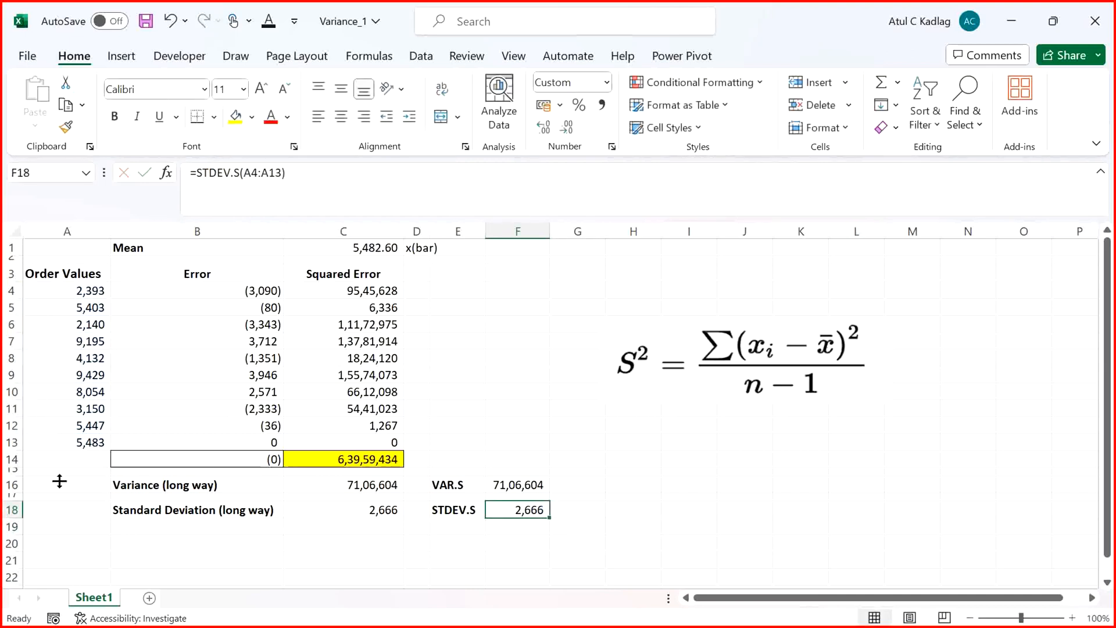
Compare the long-way error calculations, variance and standard deviation with the direct VAR.S and STDEV.S results in F16 and F18
{"action": "left_click", "coordinate": [341, 506]}
{"action": "left_click", "coordinate": [356, 484]}
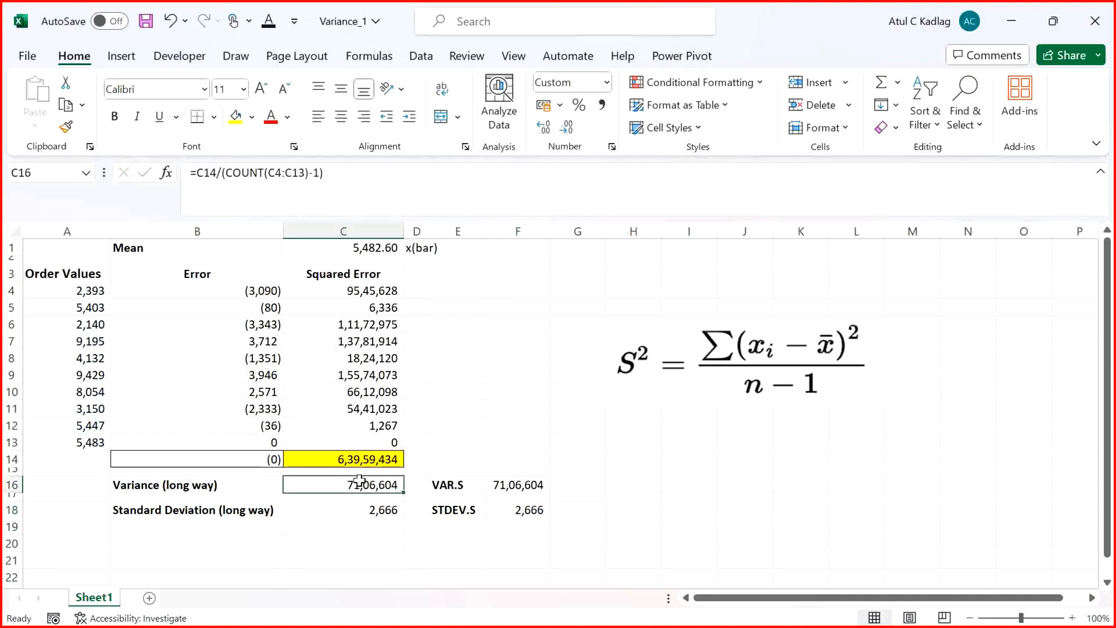
{"action": "left_click", "coordinate": [506, 477]}
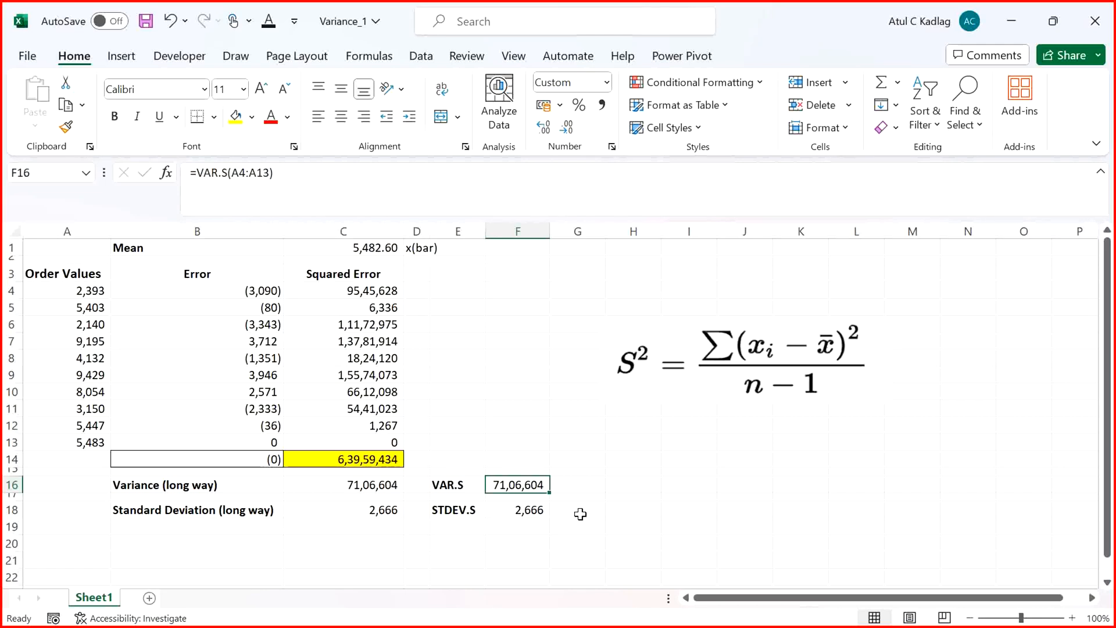
{"action": "left_click_drag", "start_coordinate": [210, 305], "coordinate": [368, 488]}
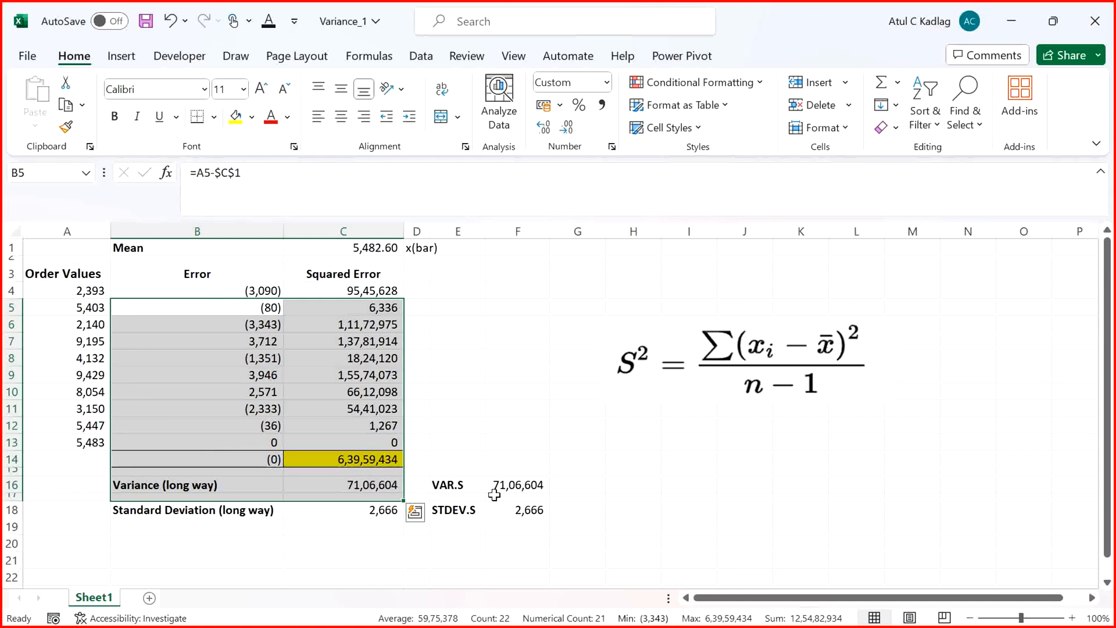
{"action": "left_click", "coordinate": [511, 486]}
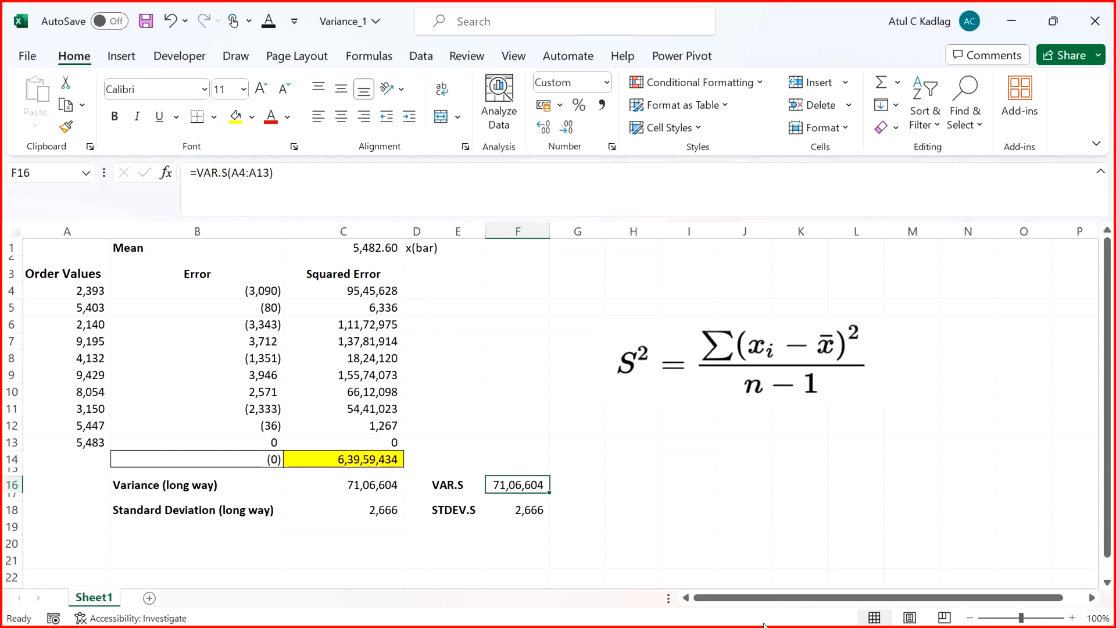
Switch to the Teams meeting to check on the participants and return to the Variance_1 workbook in Excel
{"action": "key", "text": "alt+Tab"}
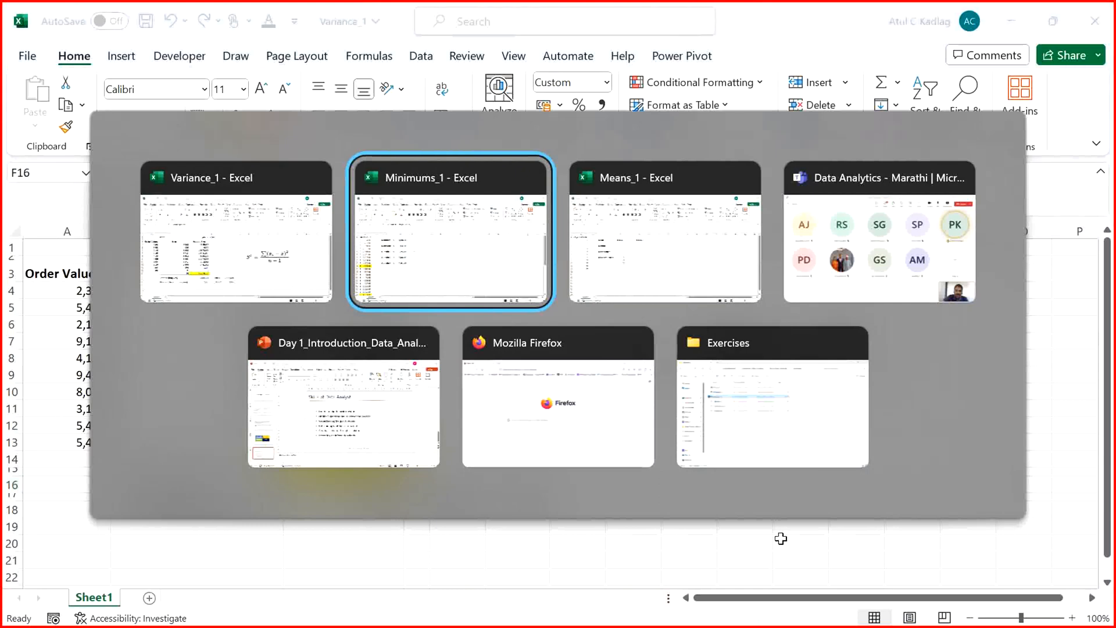
{"action": "key", "text": "alt+Tab"}
{"action": "key", "text": "alt+Tab"}
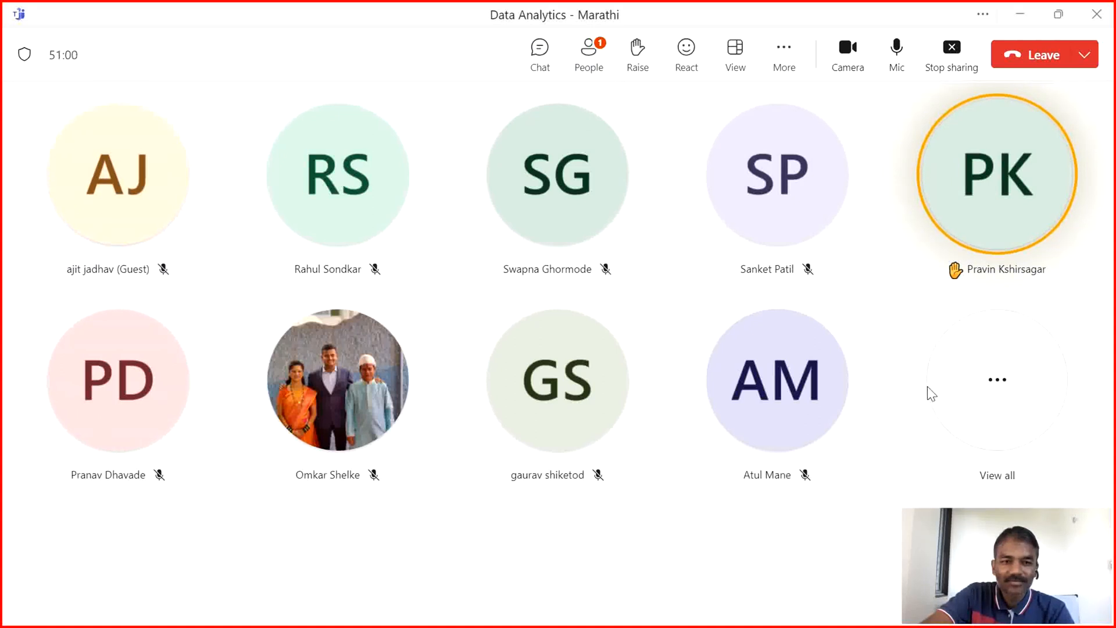
{"action": "key", "text": "alt+Tab"}
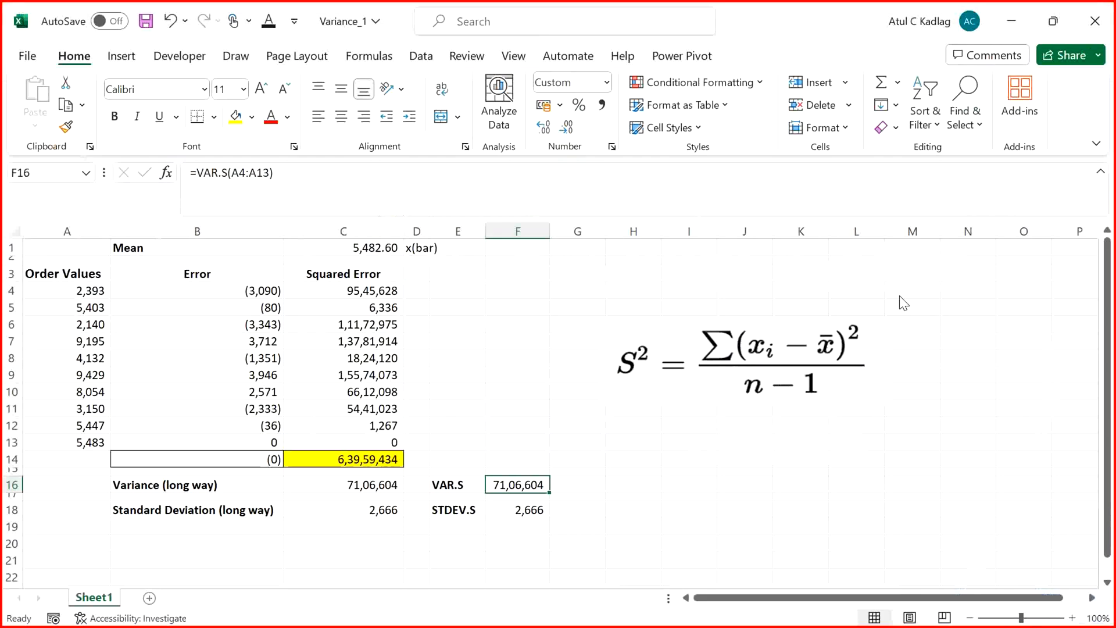
{"action": "left_click", "coordinate": [609, 482]}
{"action": "key", "text": "alt+Tab"}
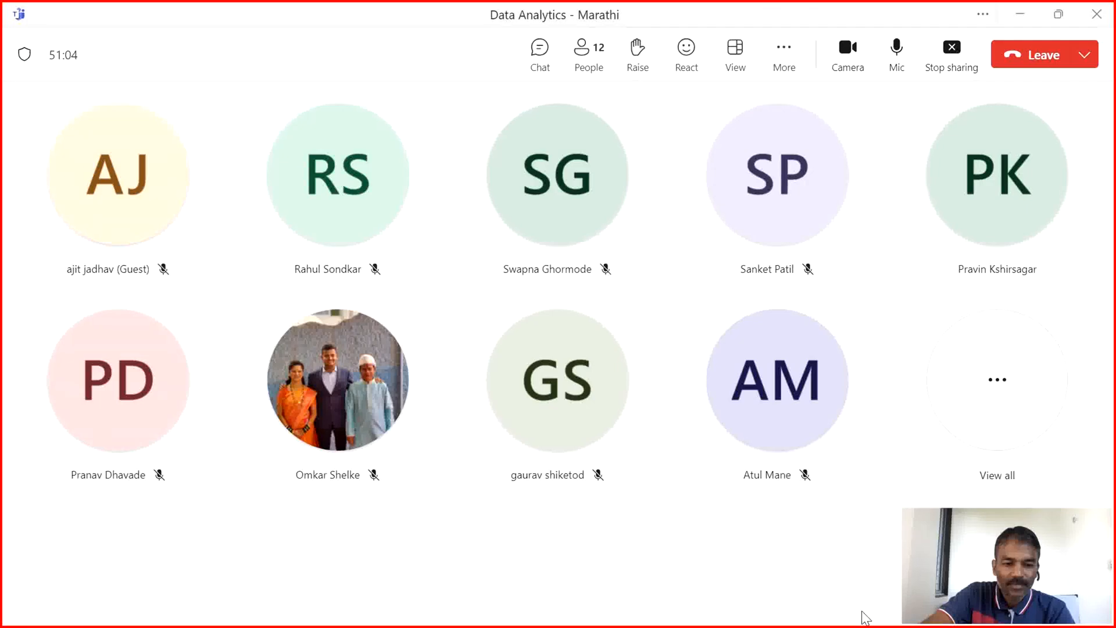
{"action": "key", "text": "alt+Tab"}
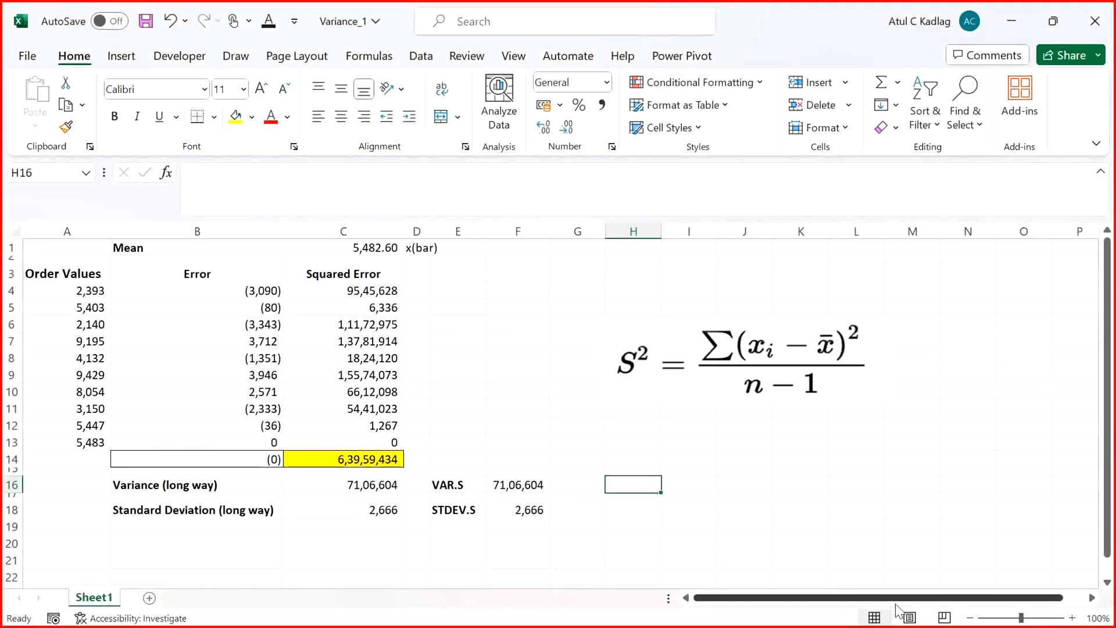
{"action": "key", "text": "super"}
{"action": "left_click", "coordinate": [866, 607]}
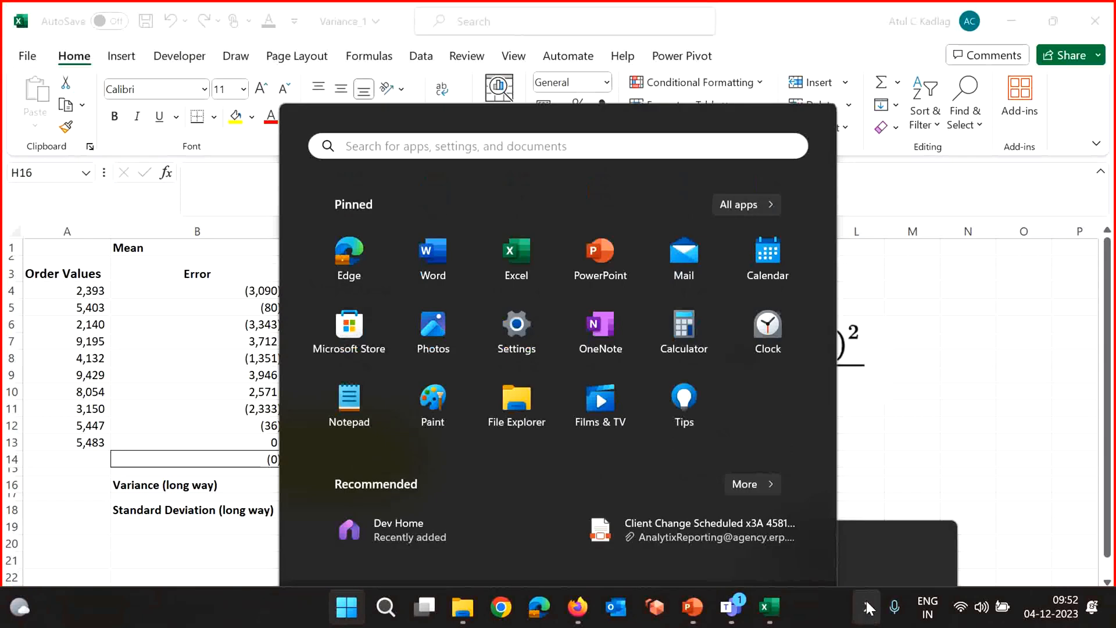
{"action": "left_click", "coordinate": [802, 520]}
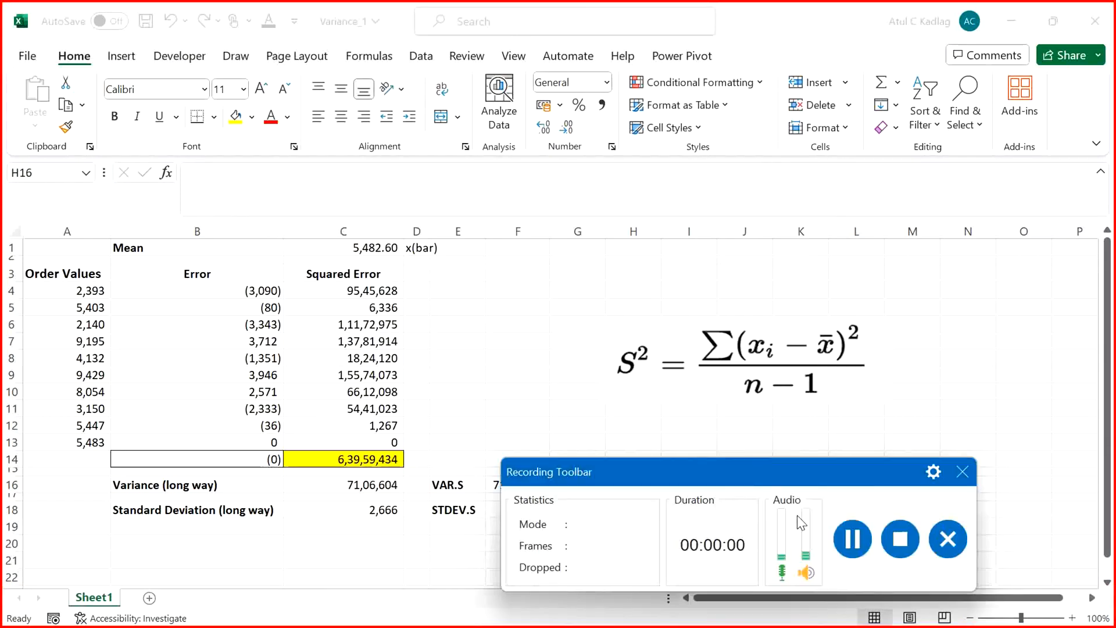